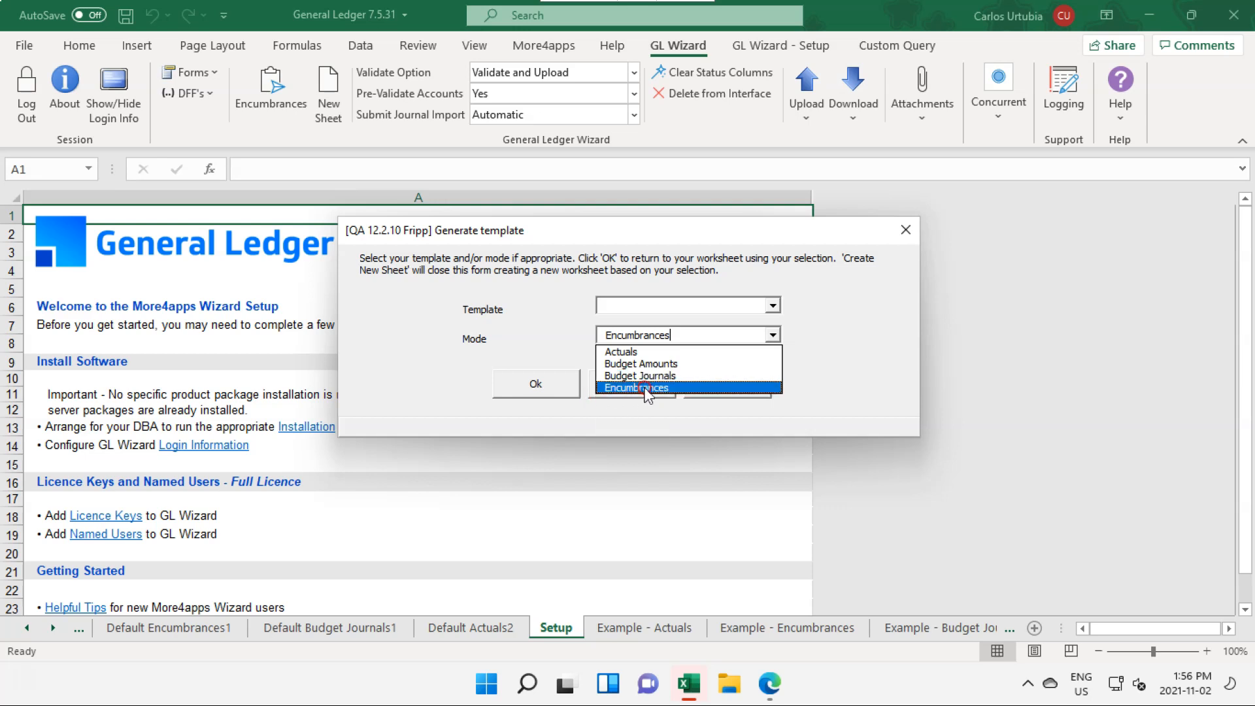
Generate a new sheet in Actuals mode without choosing a template, and acknowledge its creation.
click(644, 354)
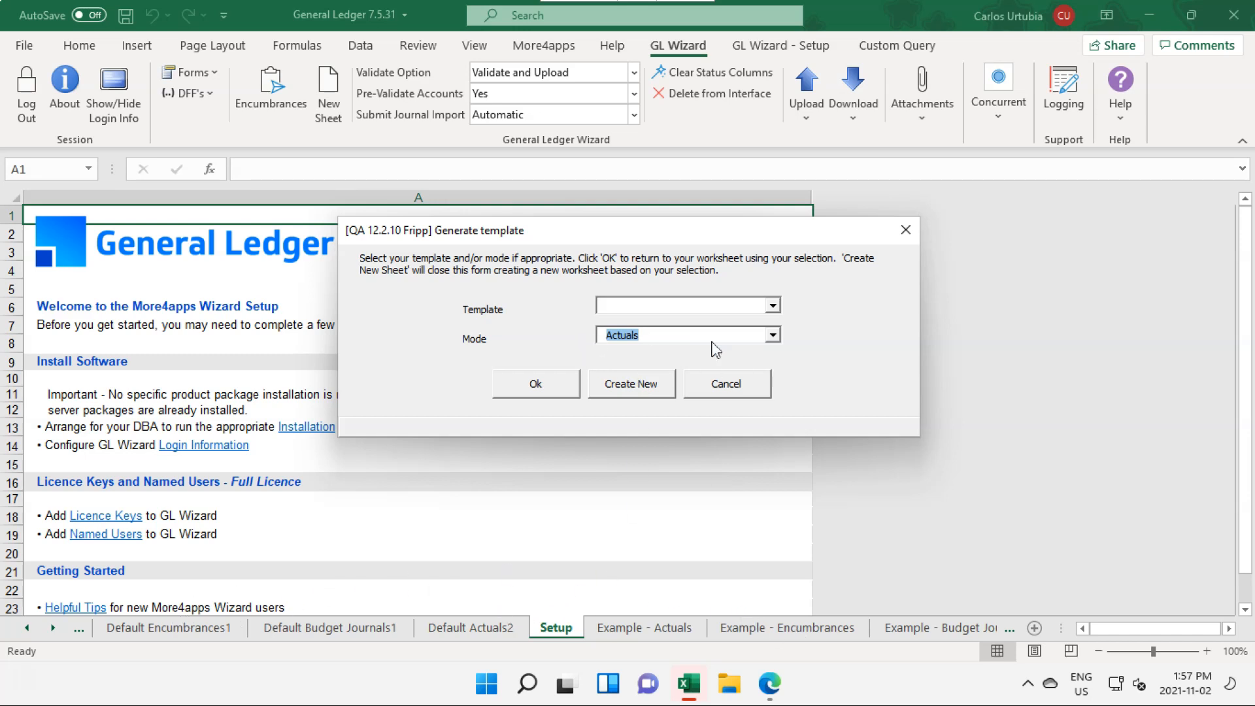
click(773, 307)
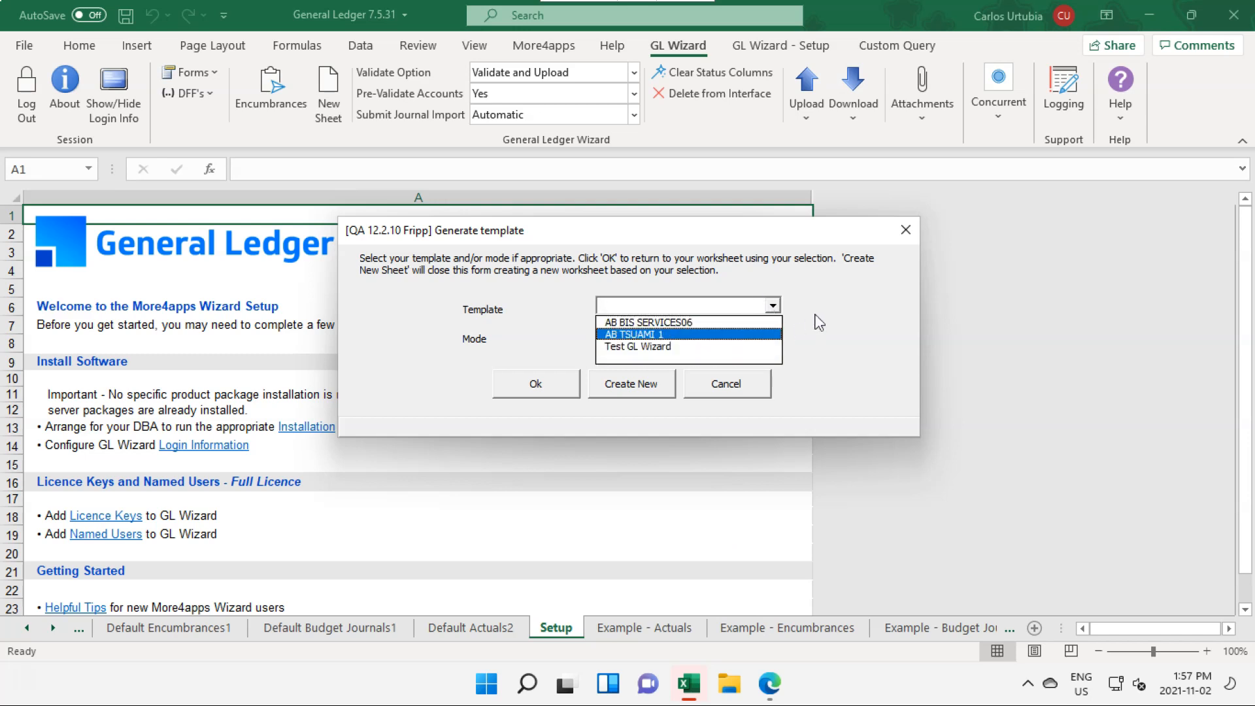
click(839, 306)
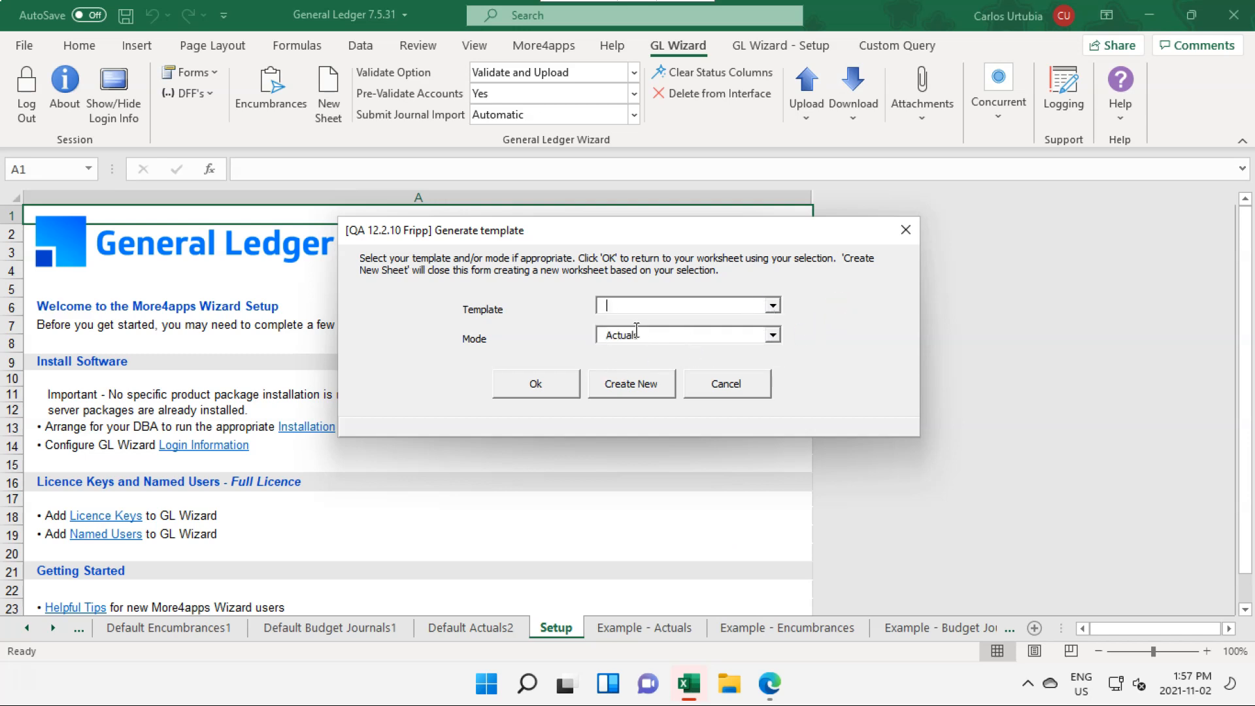
click(668, 335)
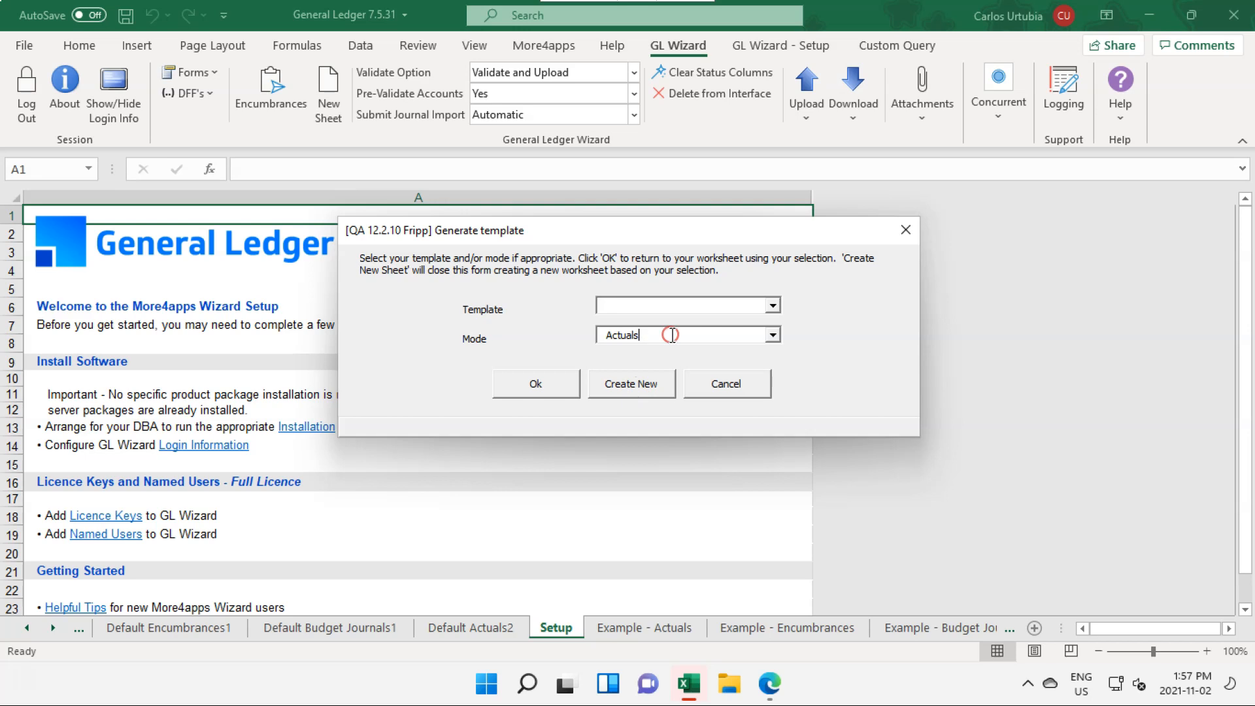
click(614, 386)
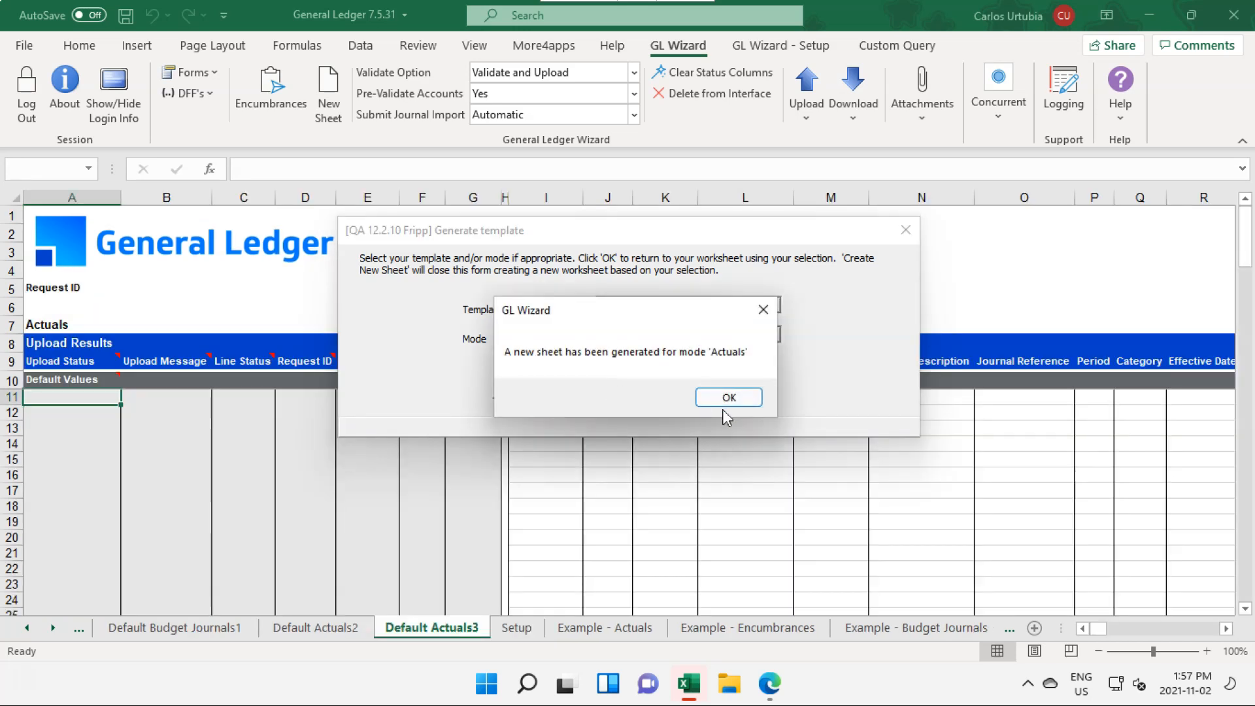
click(726, 397)
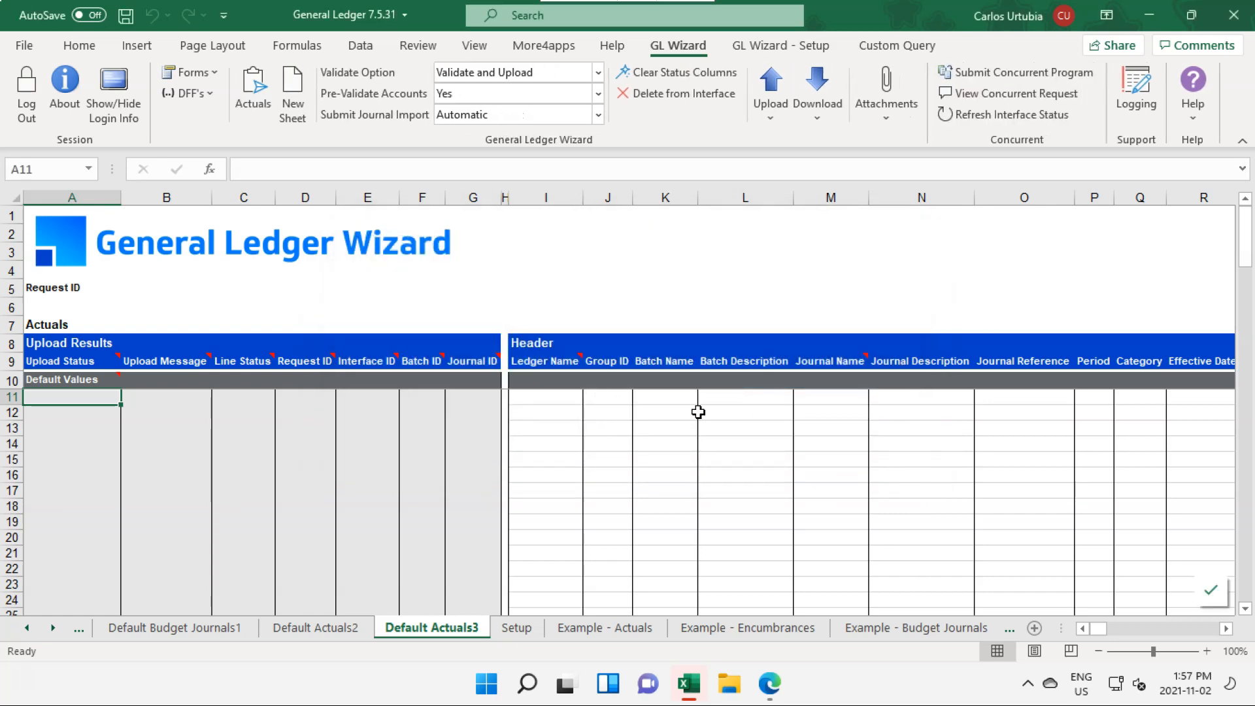
Open the Actuals Header form for row 12 and set the ledger name to Vision Services (USA).
click(557, 413)
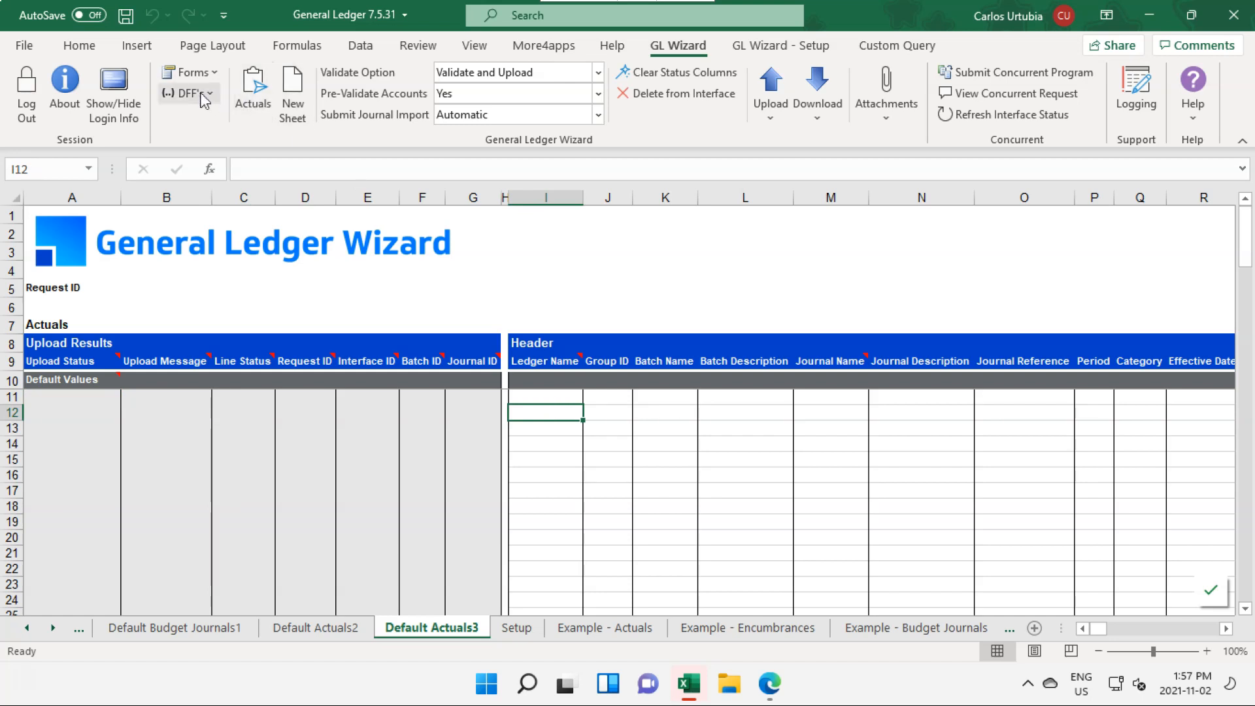
click(196, 74)
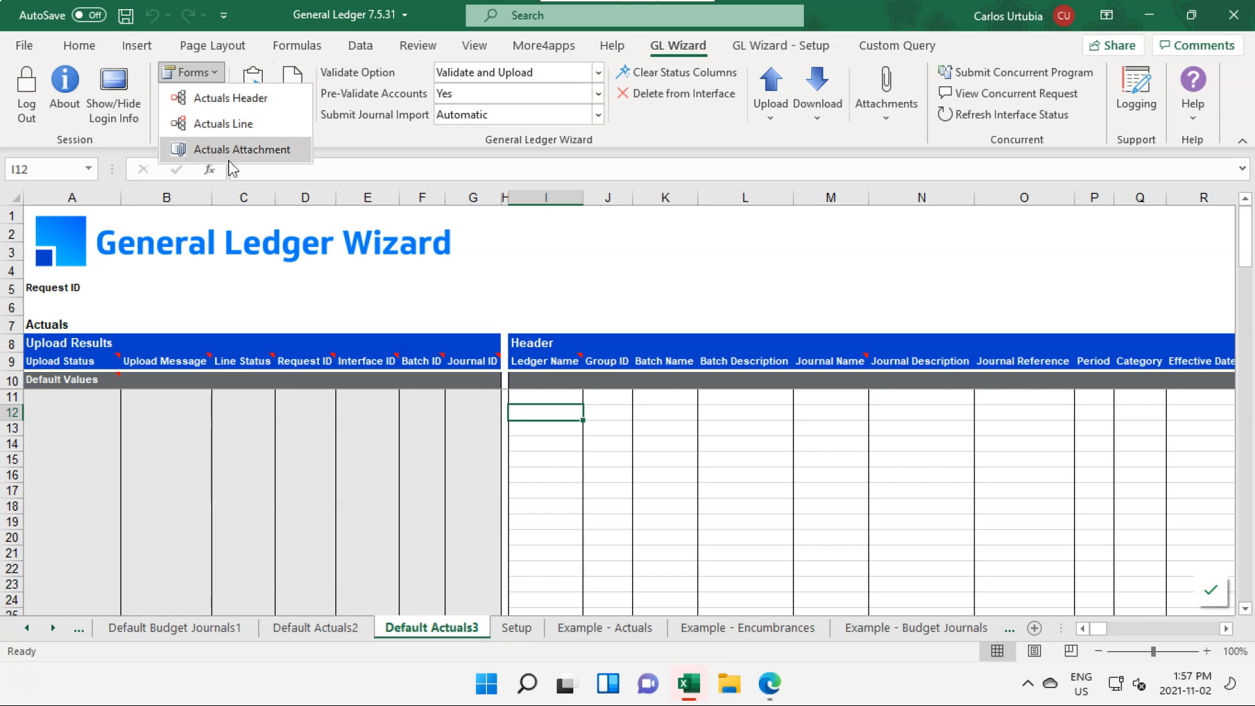
click(554, 414)
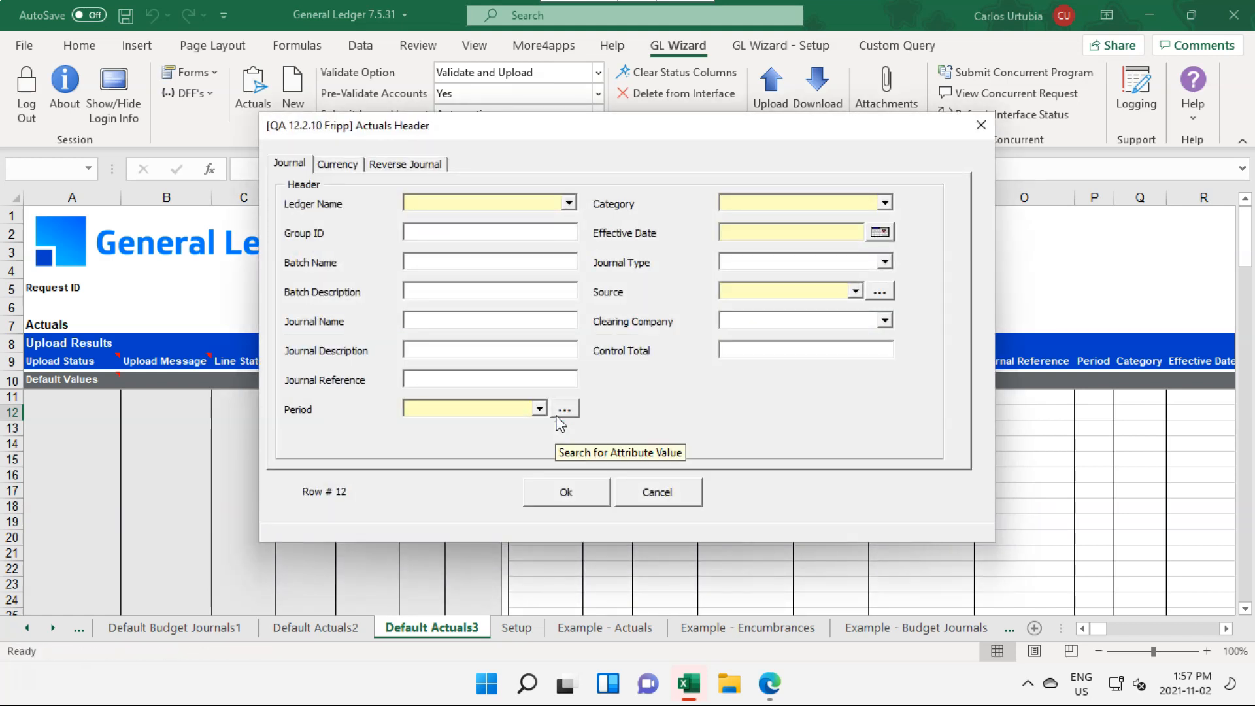
click(569, 203)
click(514, 220)
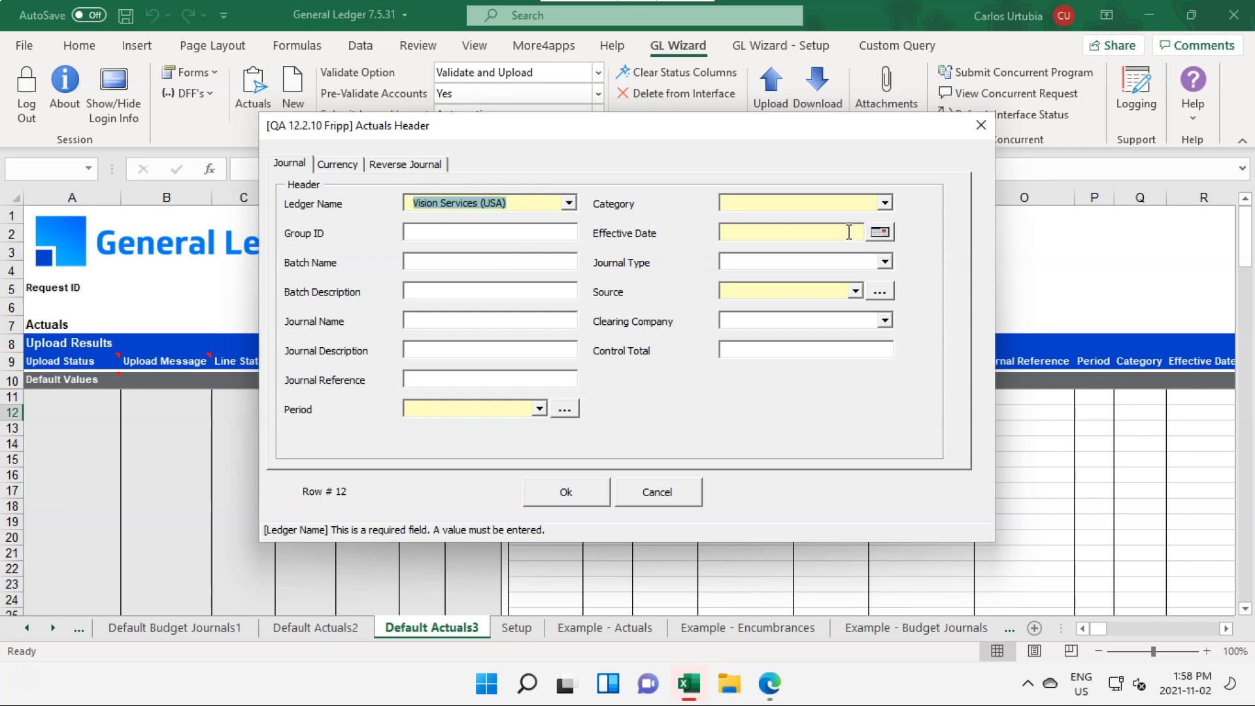
Set the journal header's category to Manual.
click(887, 203)
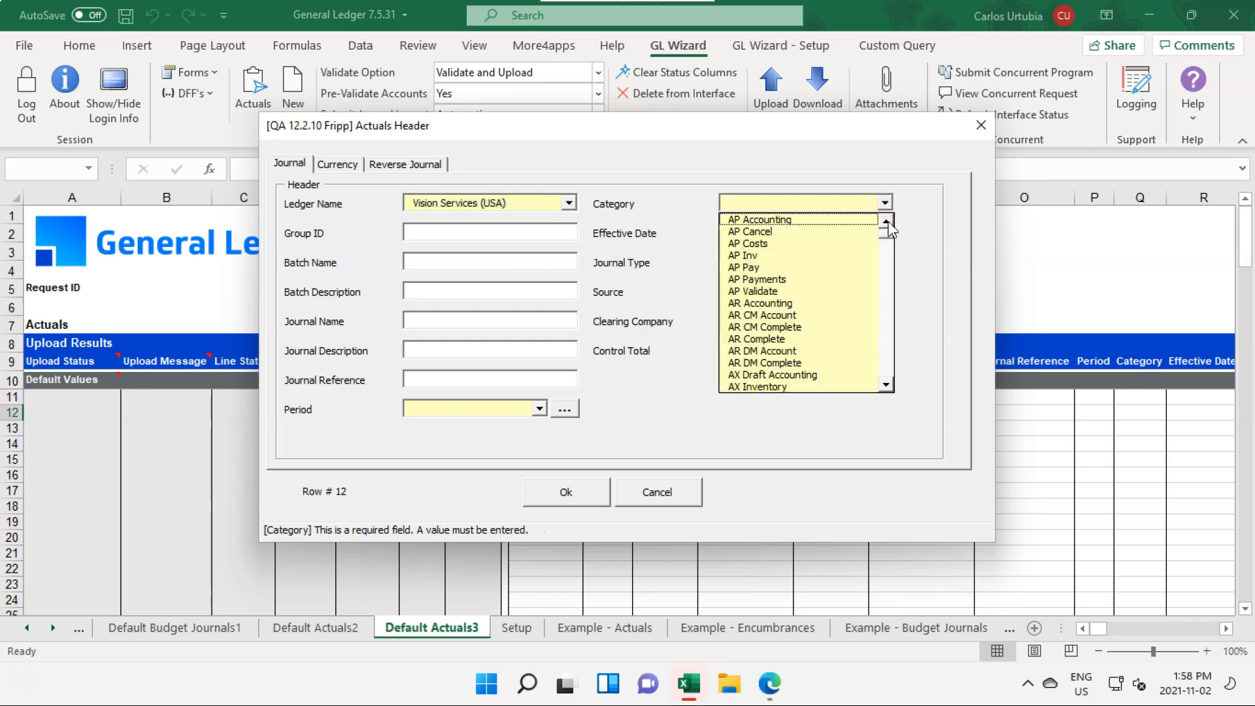
drag(887, 238, 888, 306)
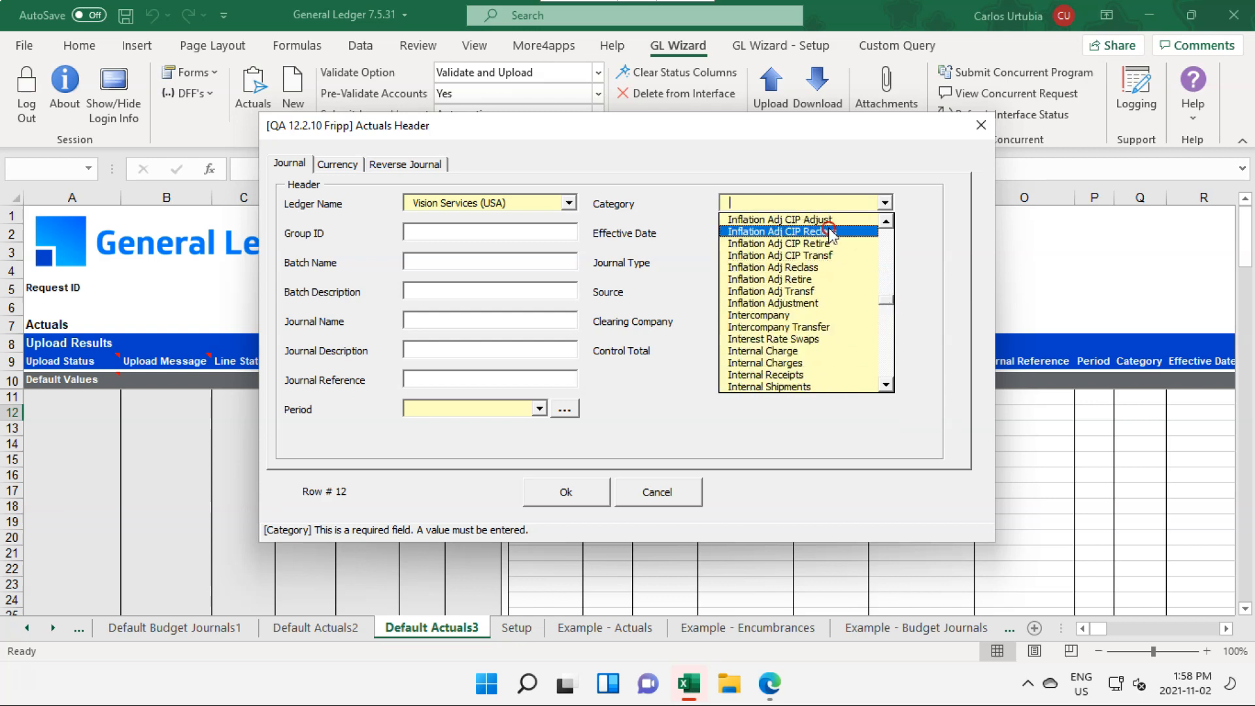
click(823, 207)
text(Mana)
text(ual)
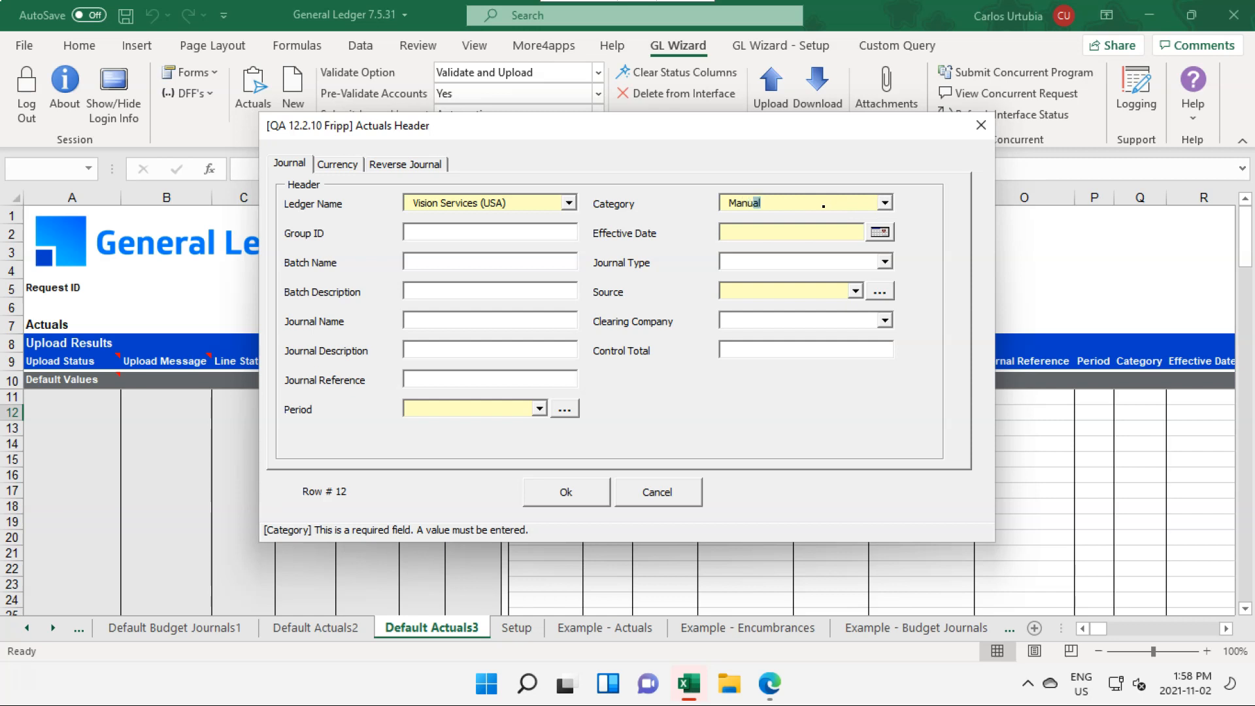
key(Tab)
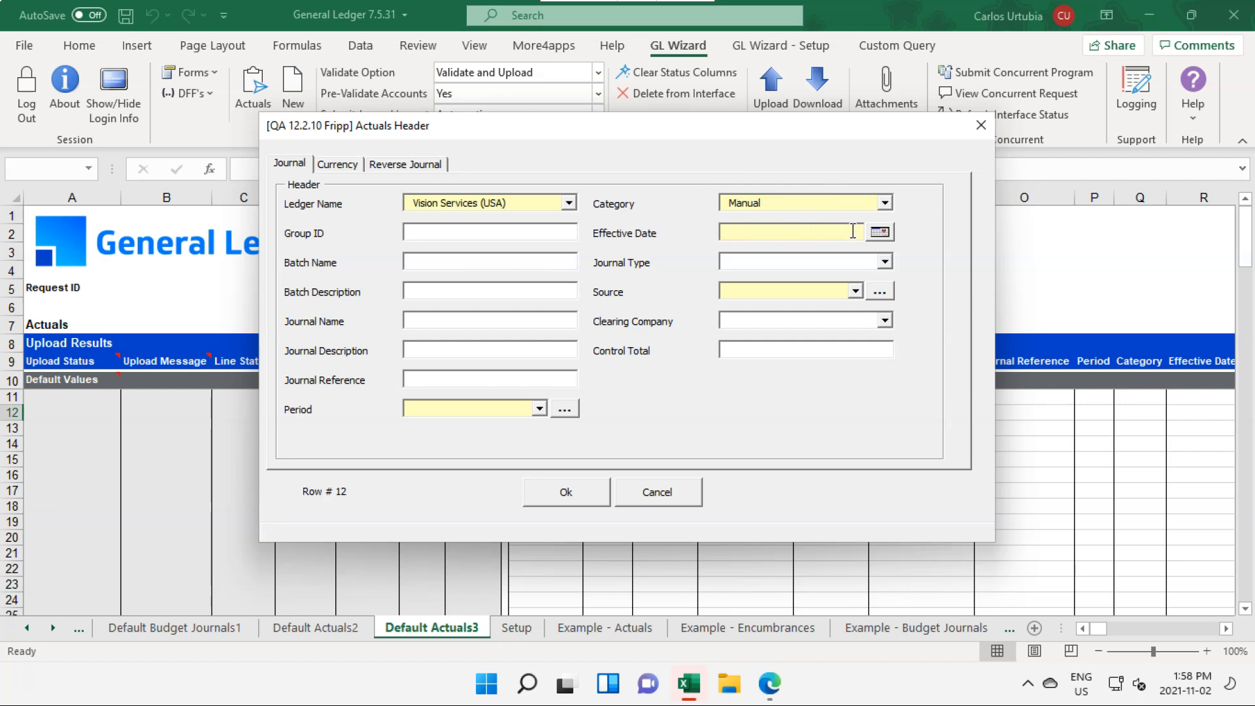
Set the journal header's effective date to 2021-11-02 and its source to Spreadsheet.
click(877, 234)
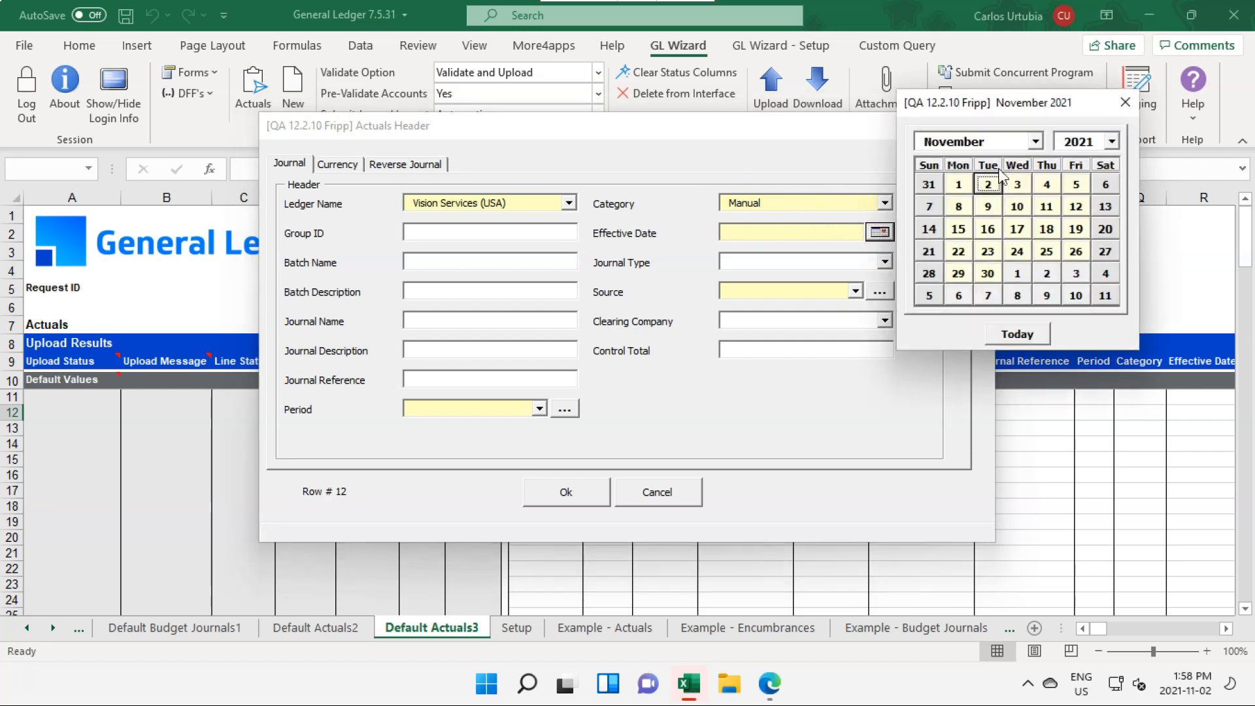
click(988, 190)
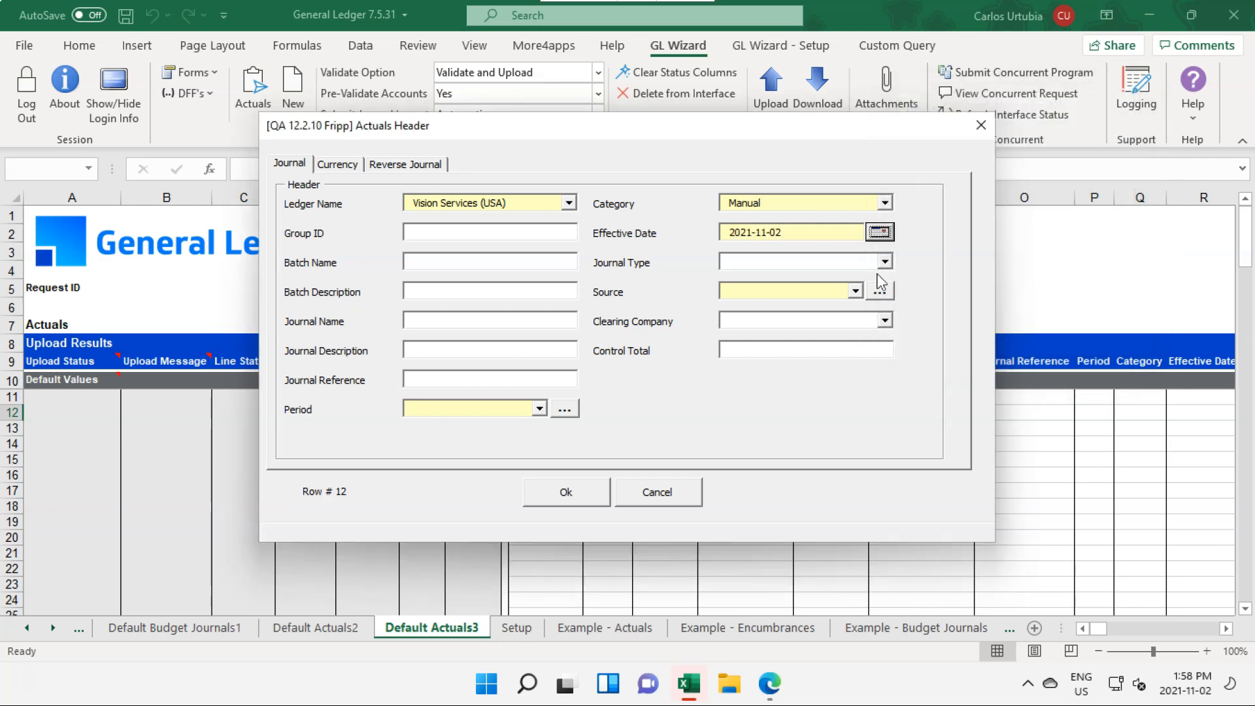
click(825, 292)
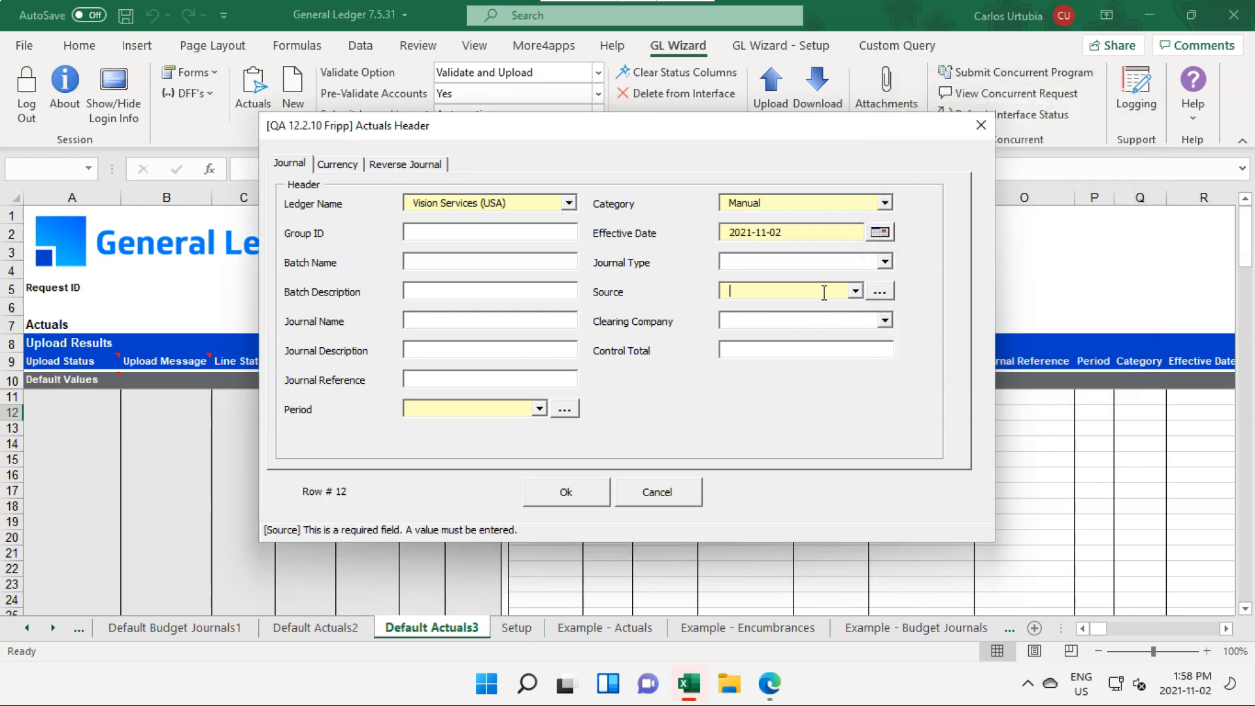
text(Spreadsheet)
click(882, 295)
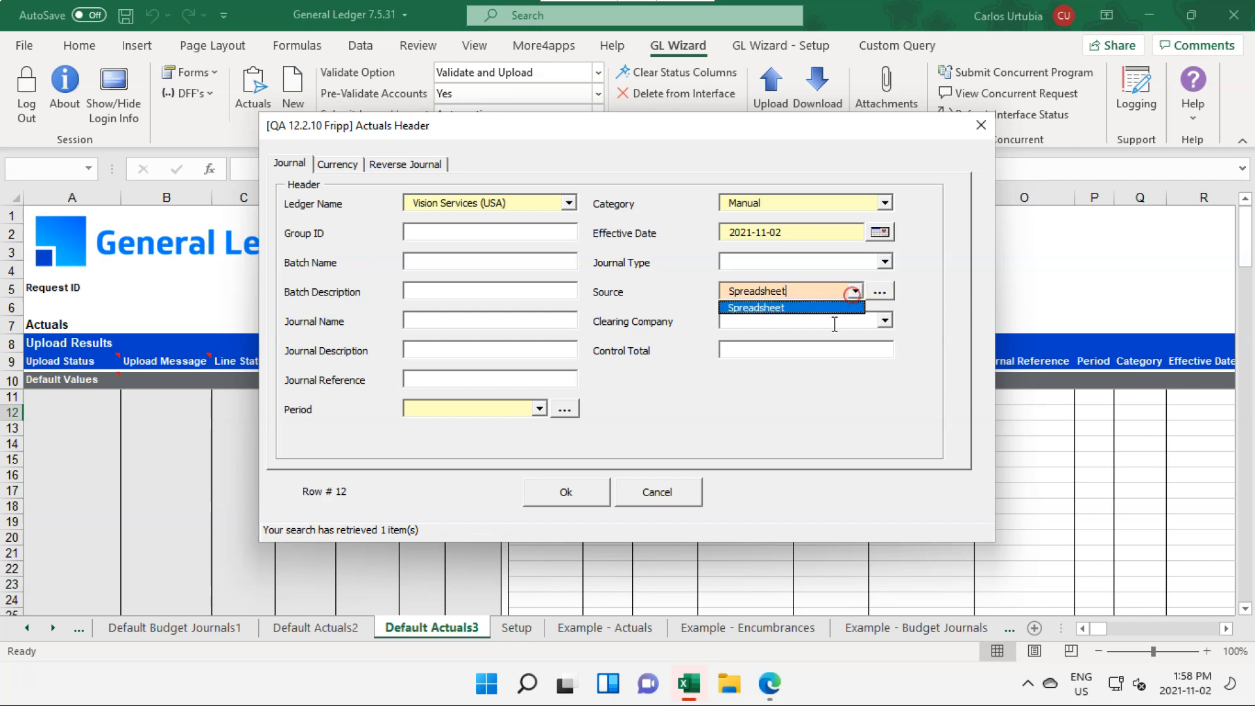
click(810, 306)
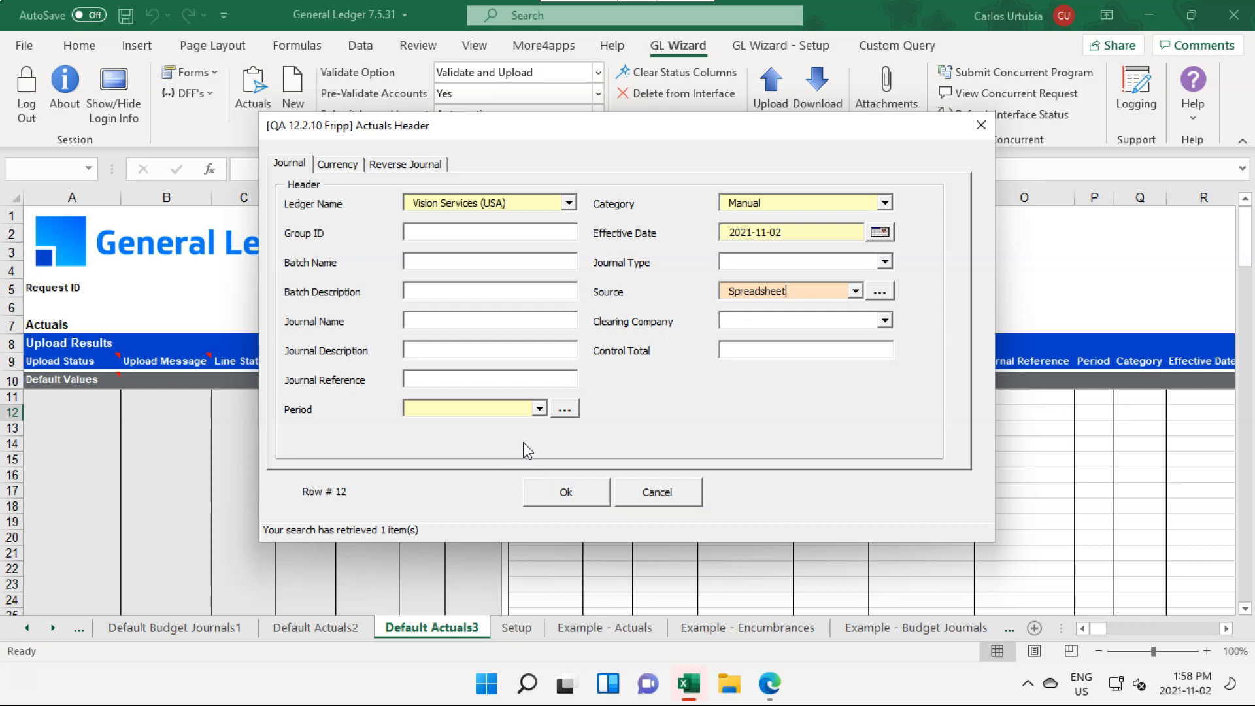
Try to set the journal header's period to NOV-22.
click(490, 414)
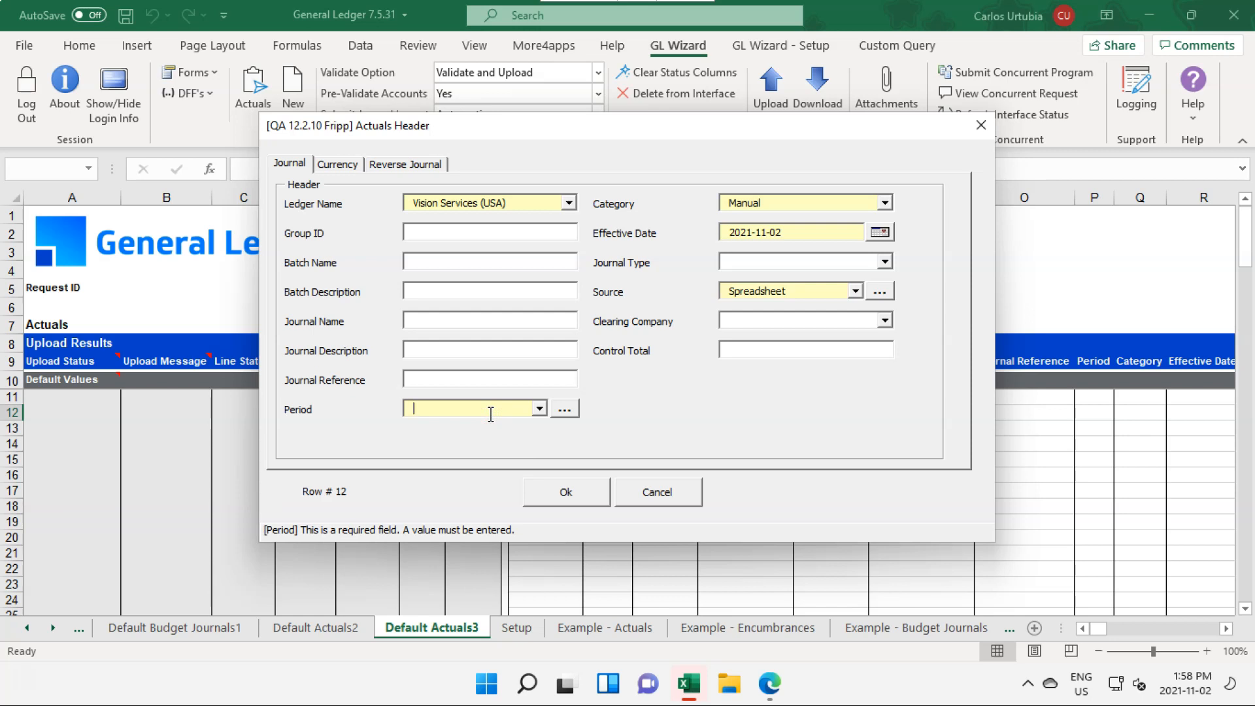
text(NOV-22)
key(Tab)
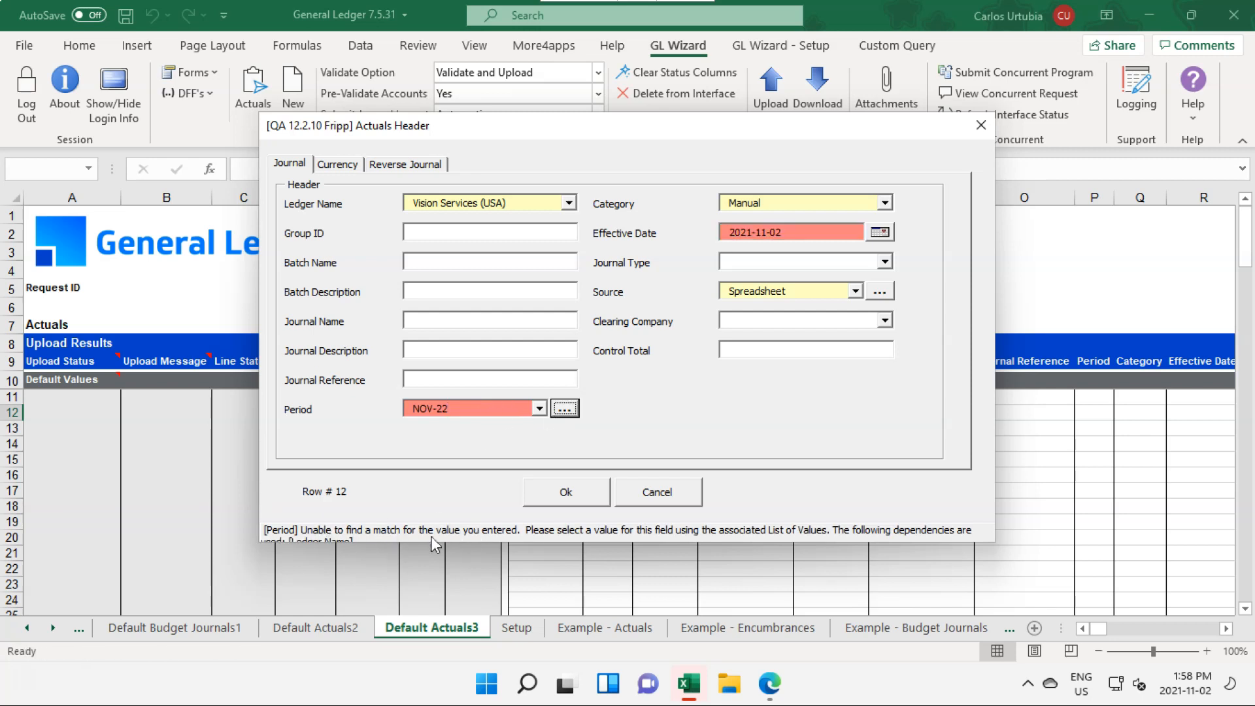
Set the journal header's period to NOV-21 and write the form's values back to row 12.
click(491, 409)
key(Tab)
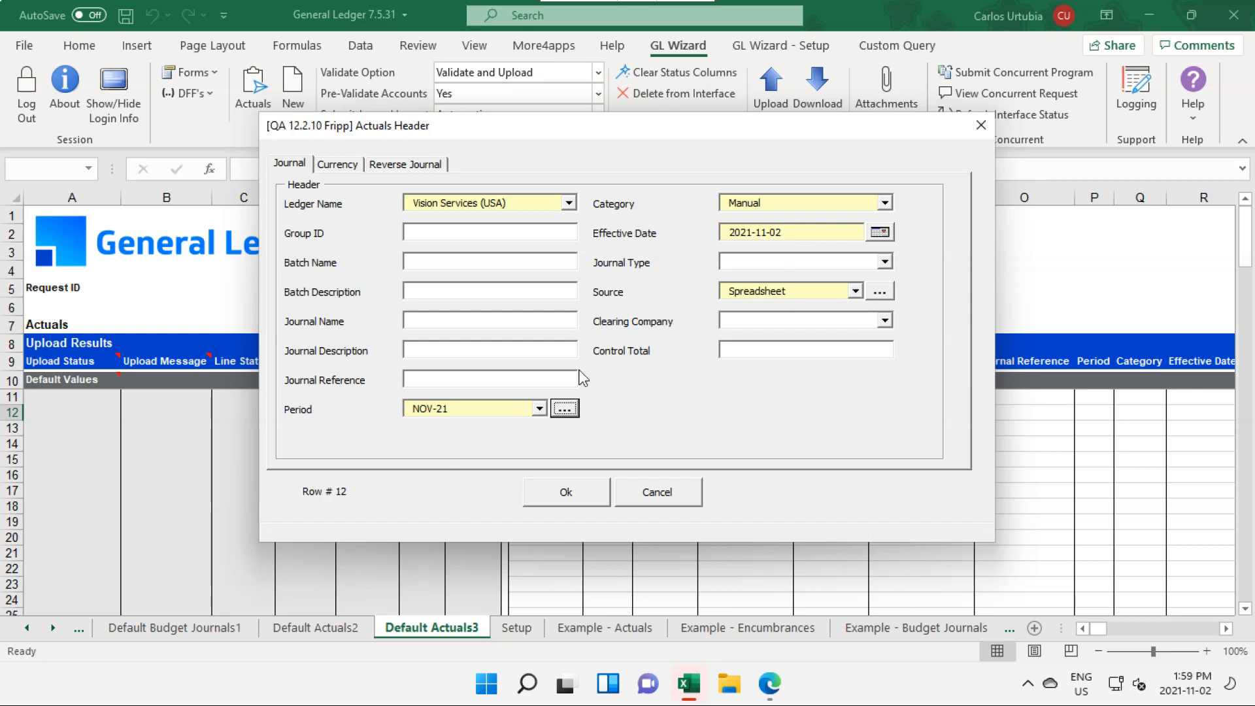
click(570, 493)
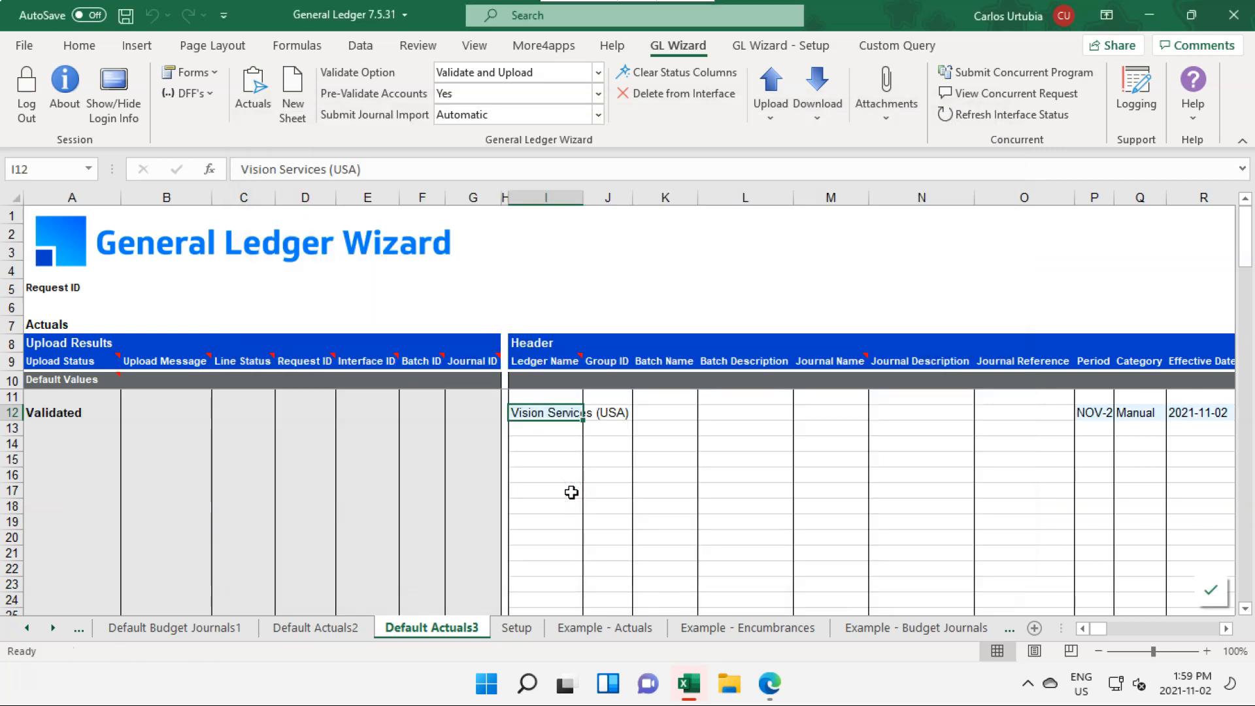
Enter TEST BATCH as both the batch name and the batch description in row 12.
key(Right)
key(Right)
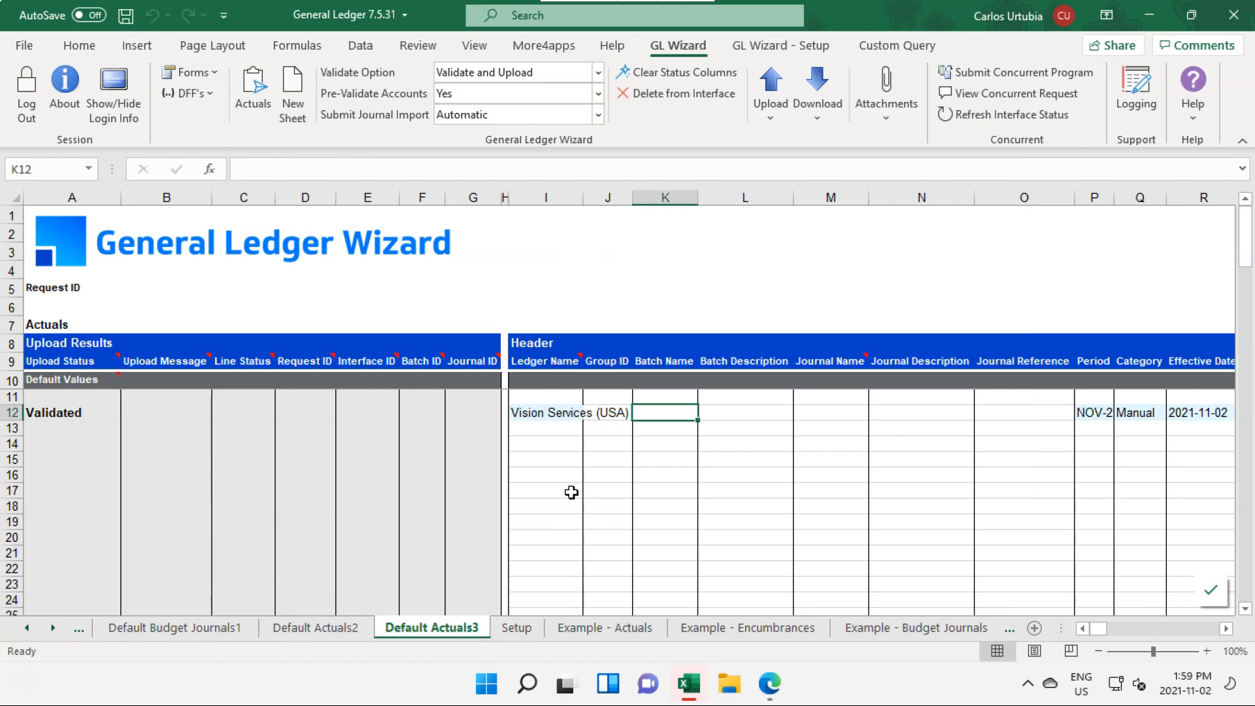
text(TEST BATCH)
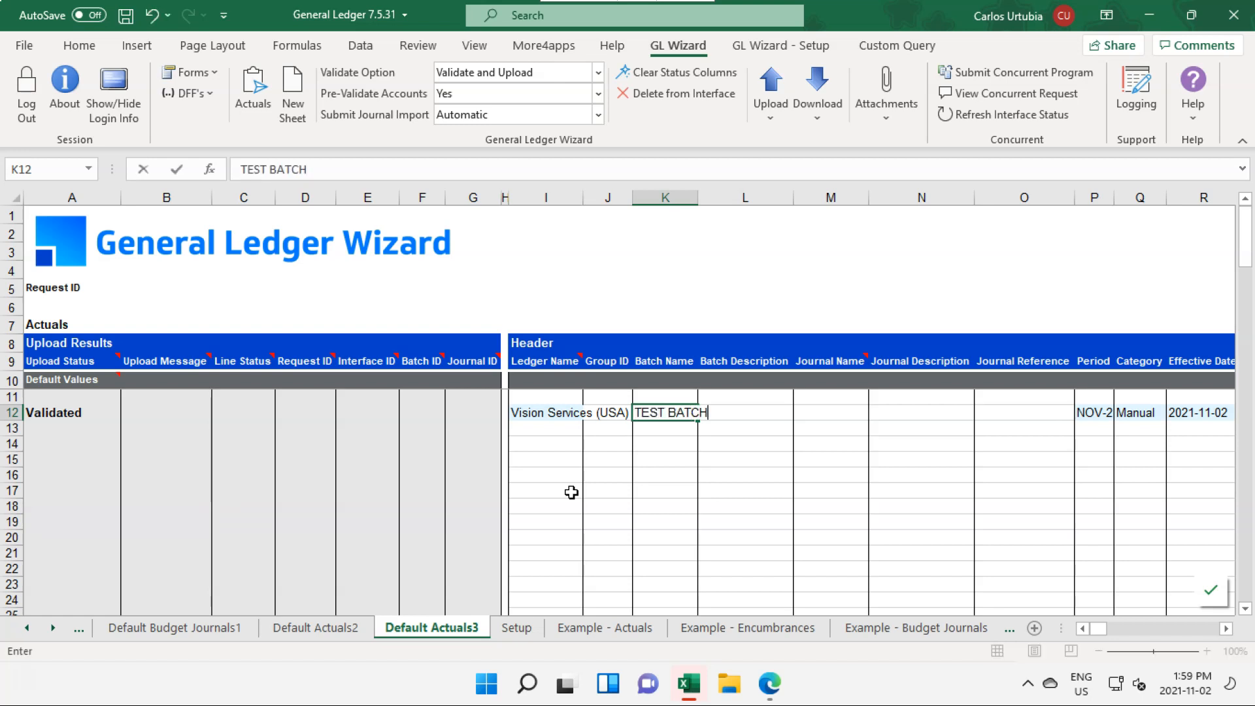
key(Tab)
text(TES)
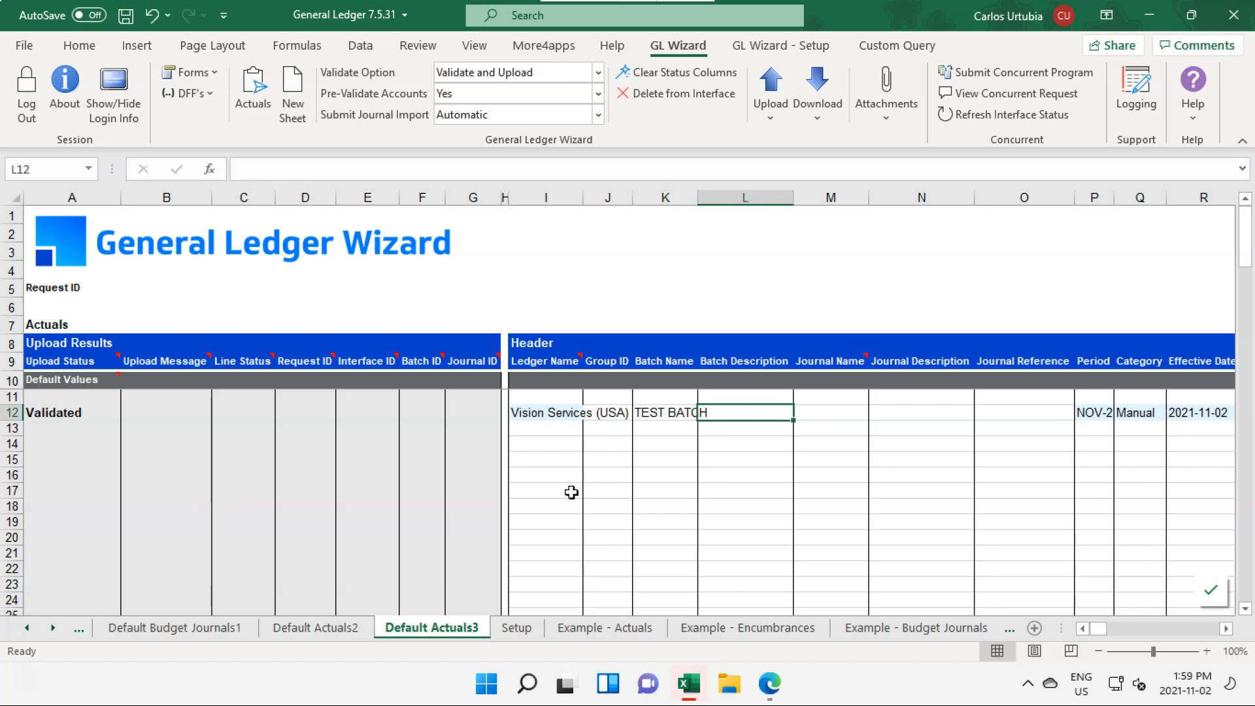
text(T BATCH)
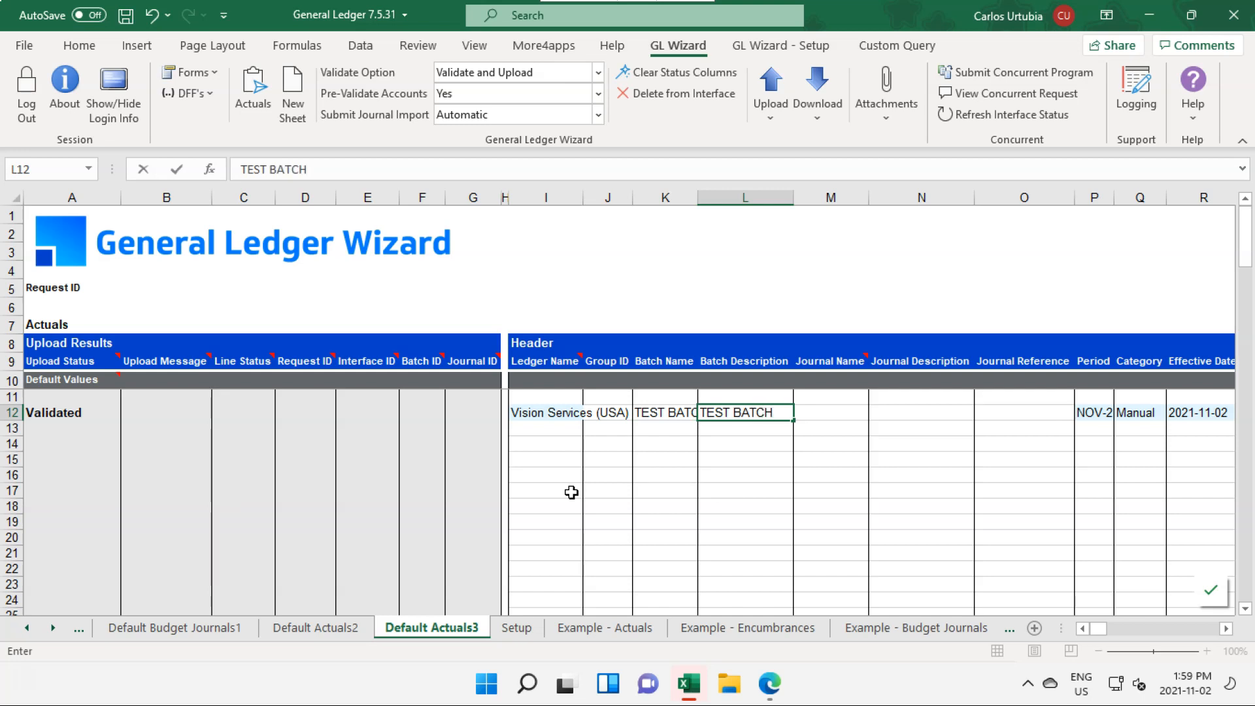
key(Tab)
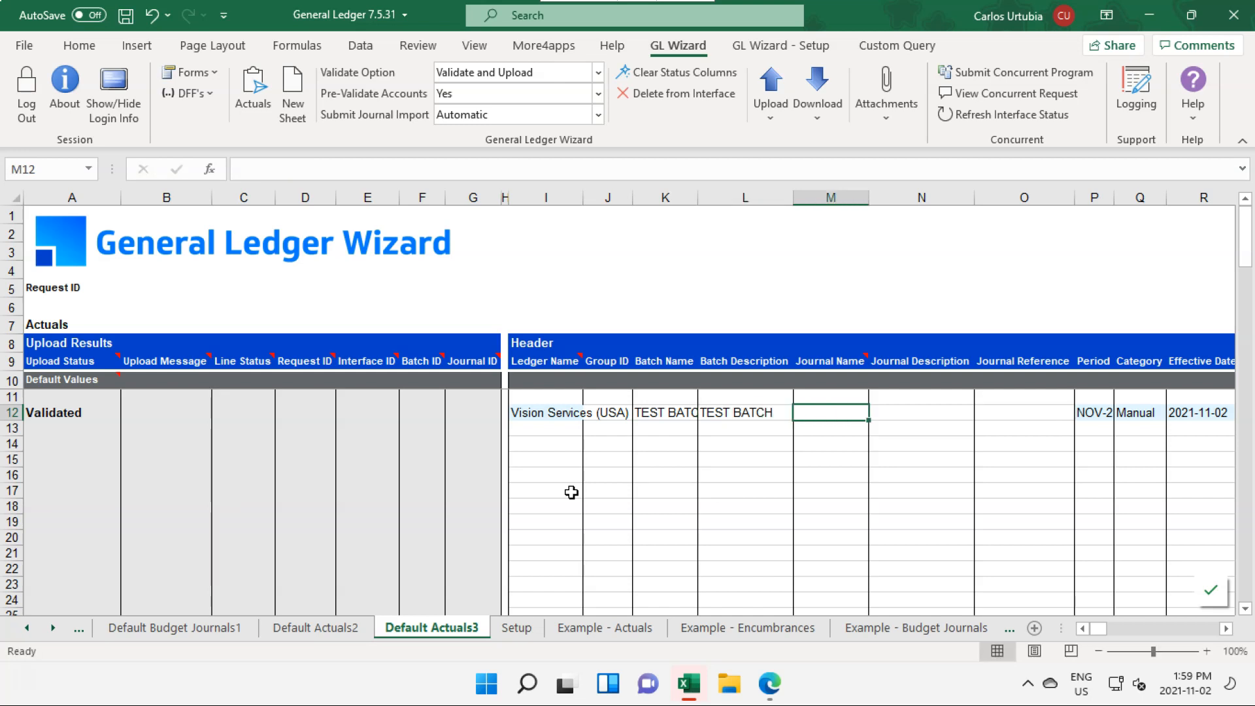
Enter TEST JOURNAL as both the journal name and the journal description in row 12.
text(TEST JOURNAL)
key(Tab)
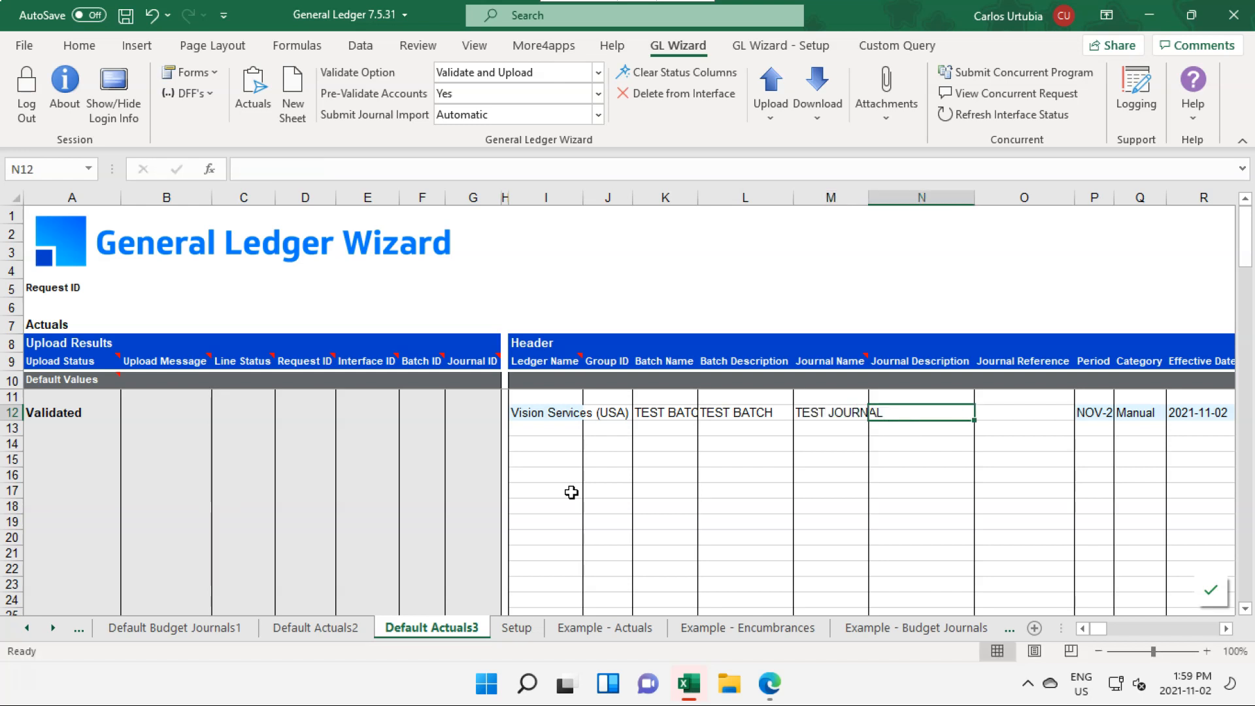
text(TEST JOURNAL)
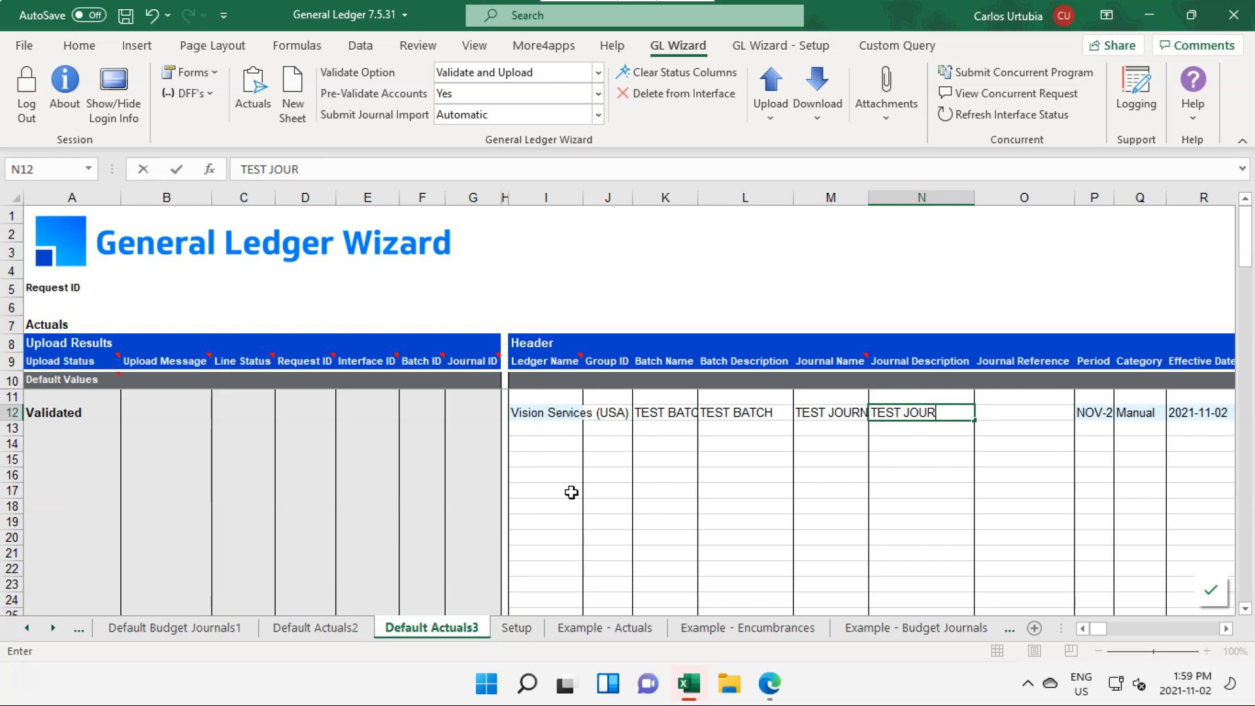
key(Tab)
Hide the Conversion Type, Conversion Date and Conversion Rate columns (X to Z).
key(Tab)
key(Tab)
key(Tab)
key(Tab)
key(Tab)
key(Tab)
key(Tab)
key(Tab)
key(Tab)
key(Tab)
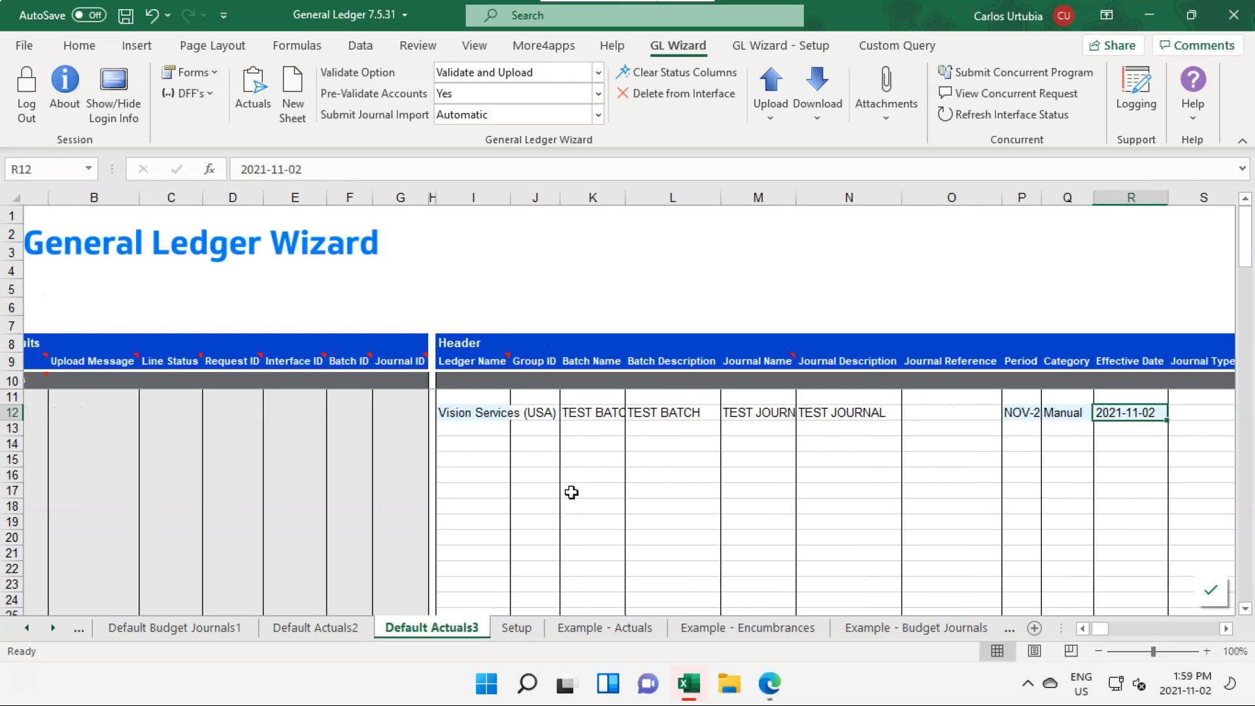
key(Tab)
key(Tab)
key(Tab)
key(Tab)
key(Tab)
key(Tab)
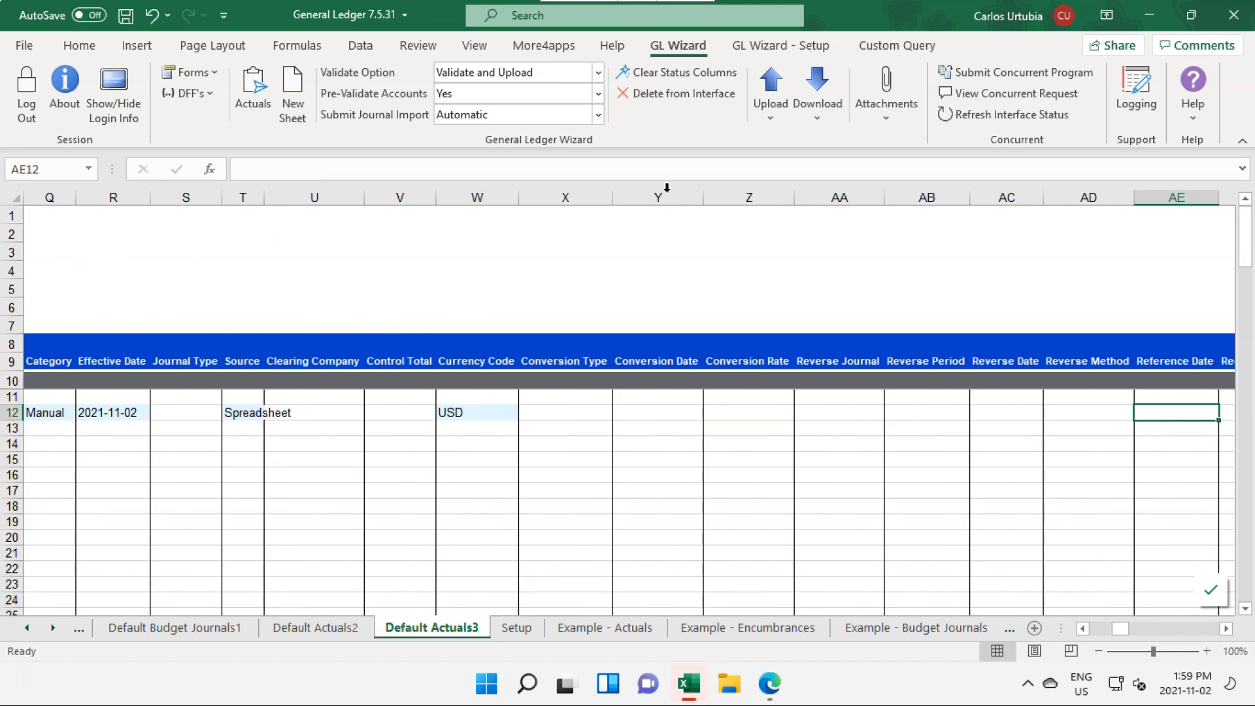
click(586, 197)
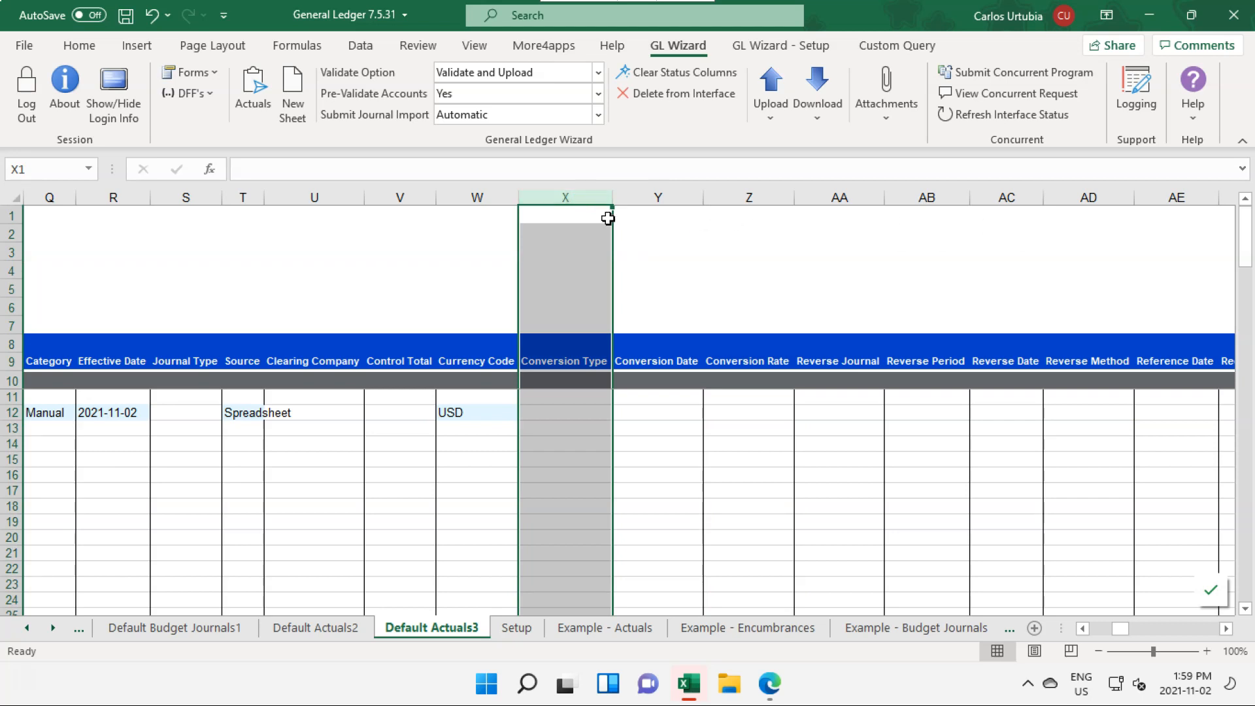
drag(584, 197, 714, 252)
right_click(713, 252)
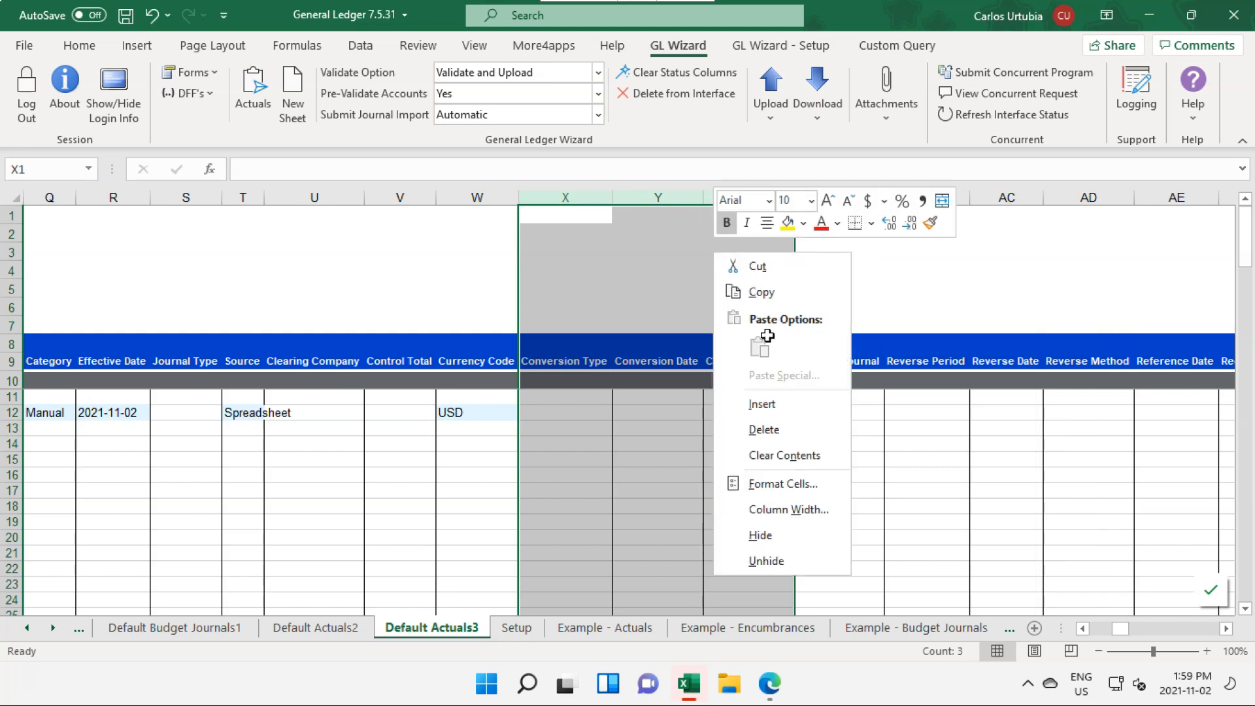
click(777, 542)
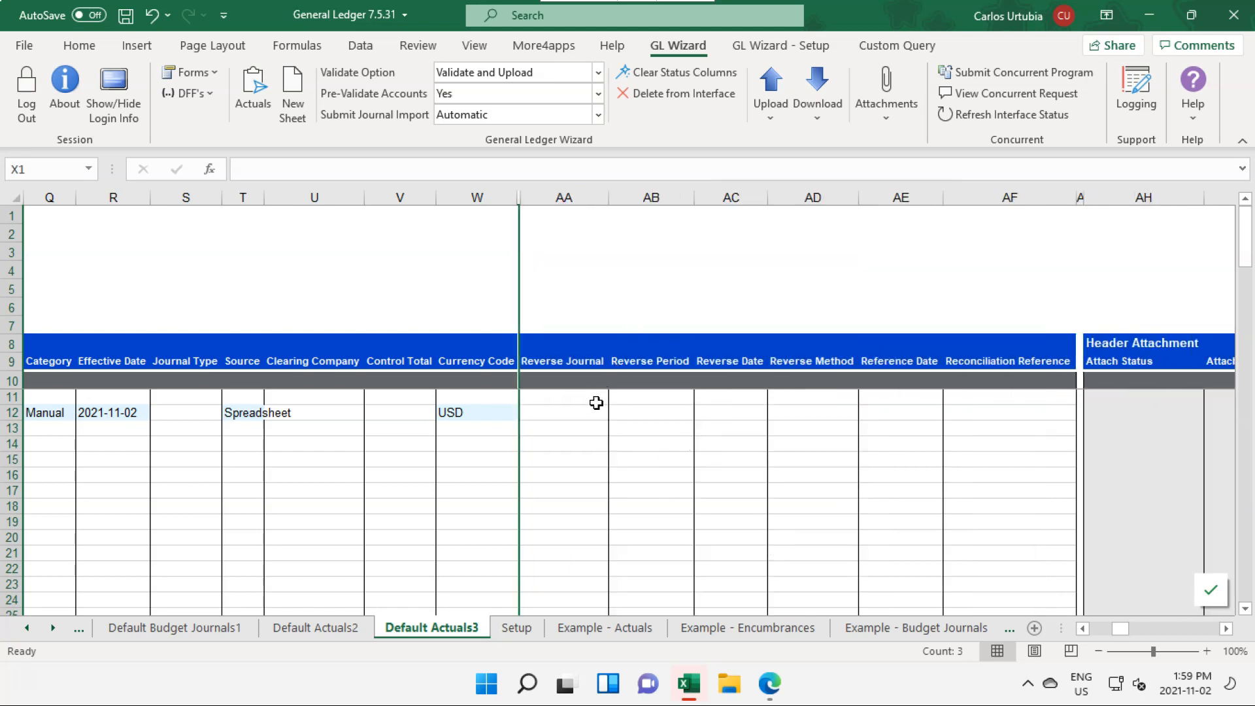
Move the Reverse Journal column so that it sits between Reverse Period and Reverse Date.
click(582, 197)
right_click(581, 197)
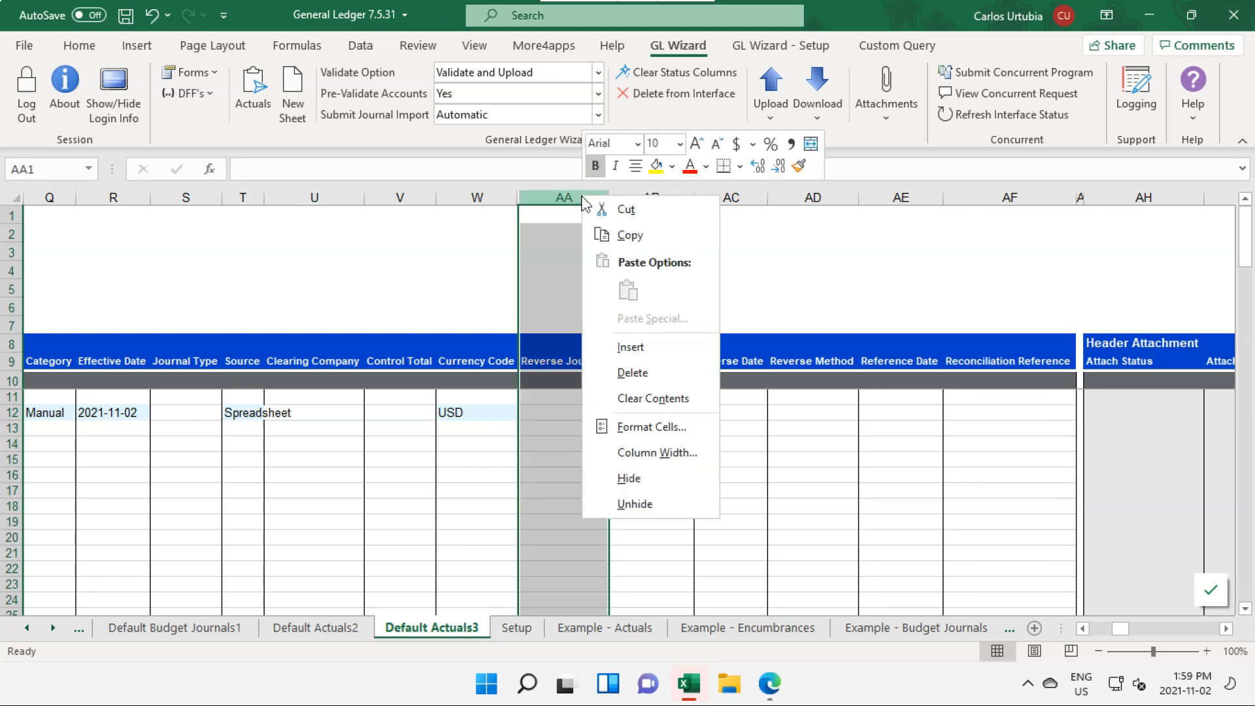
click(622, 209)
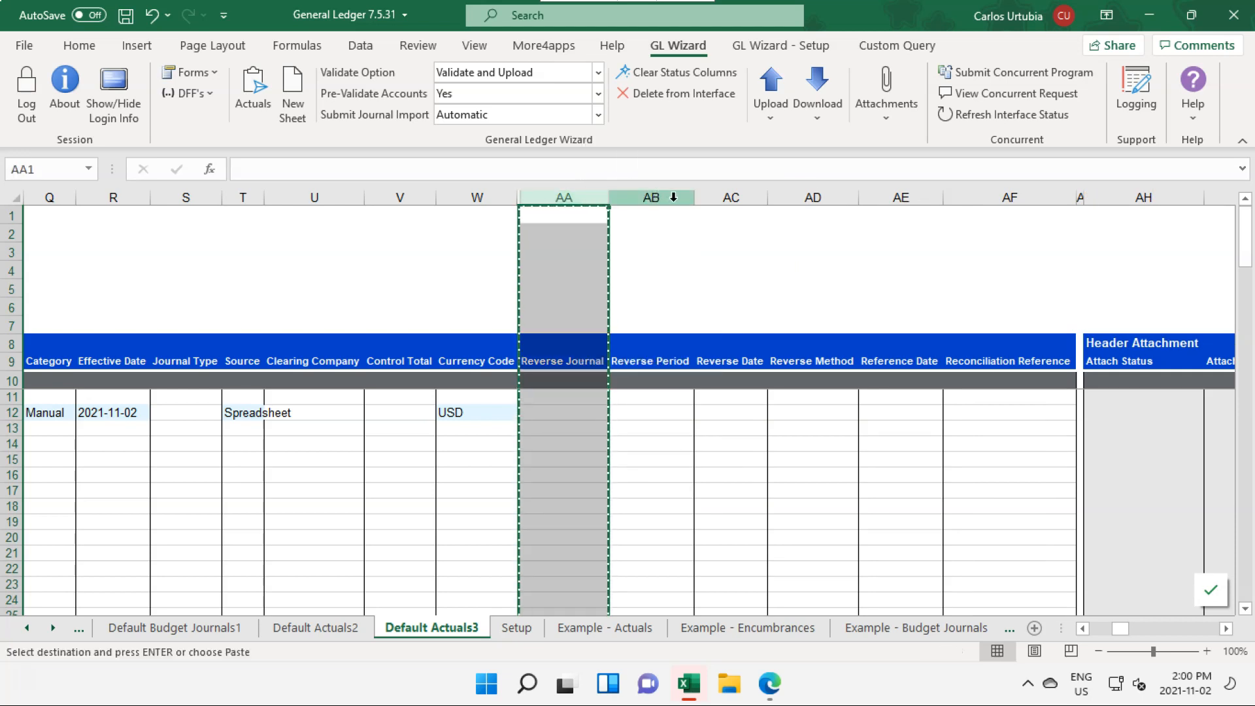
click(730, 197)
right_click(728, 202)
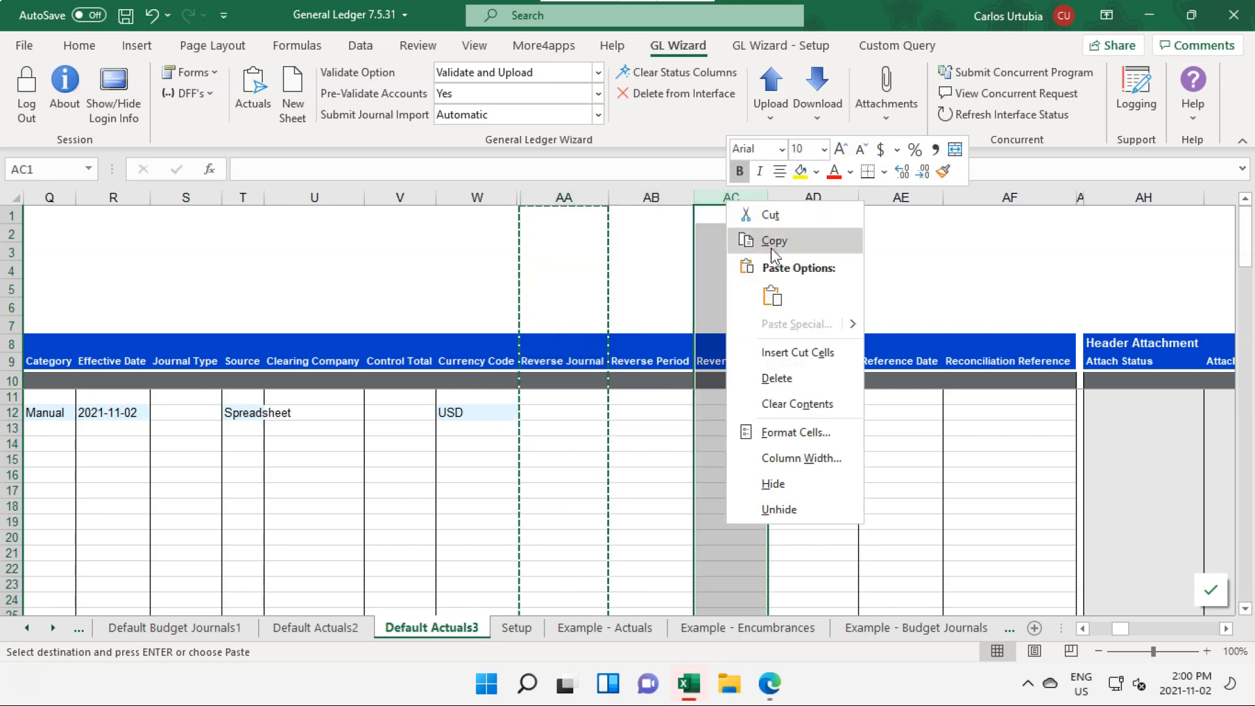
click(783, 356)
click(556, 417)
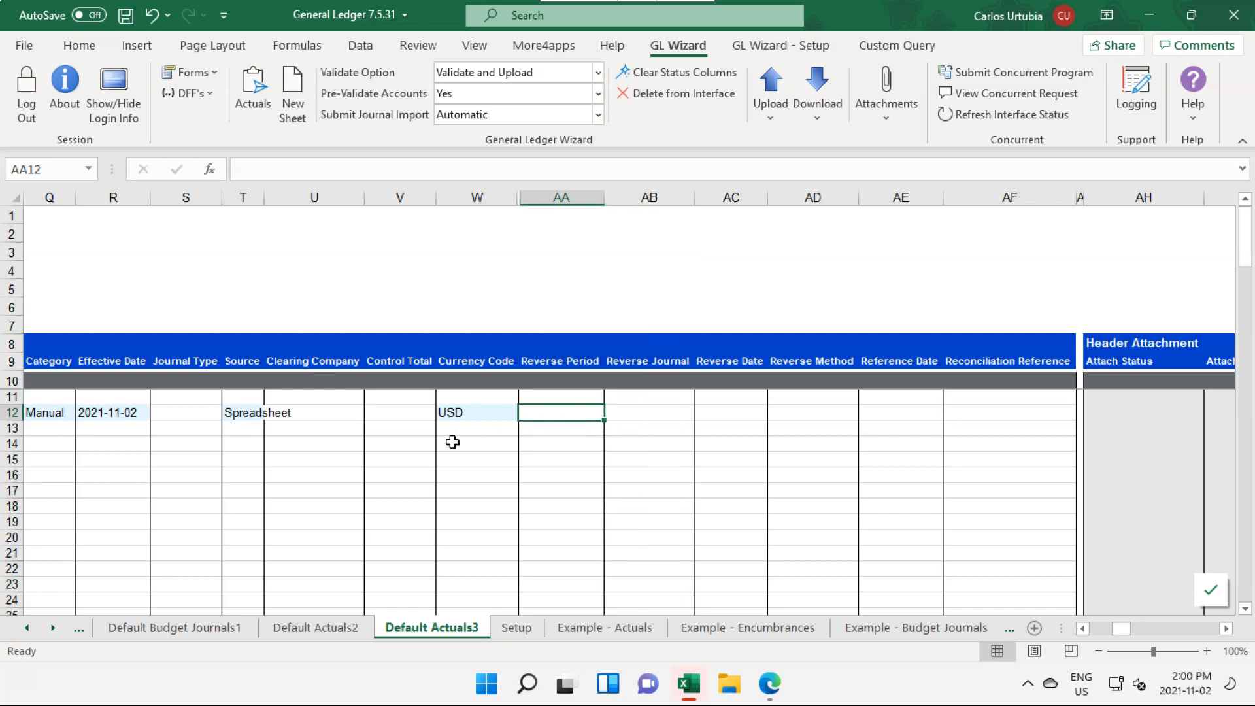
Set the journal type to Standard in the row 12 header form and write it back to the sheet.
click(168, 413)
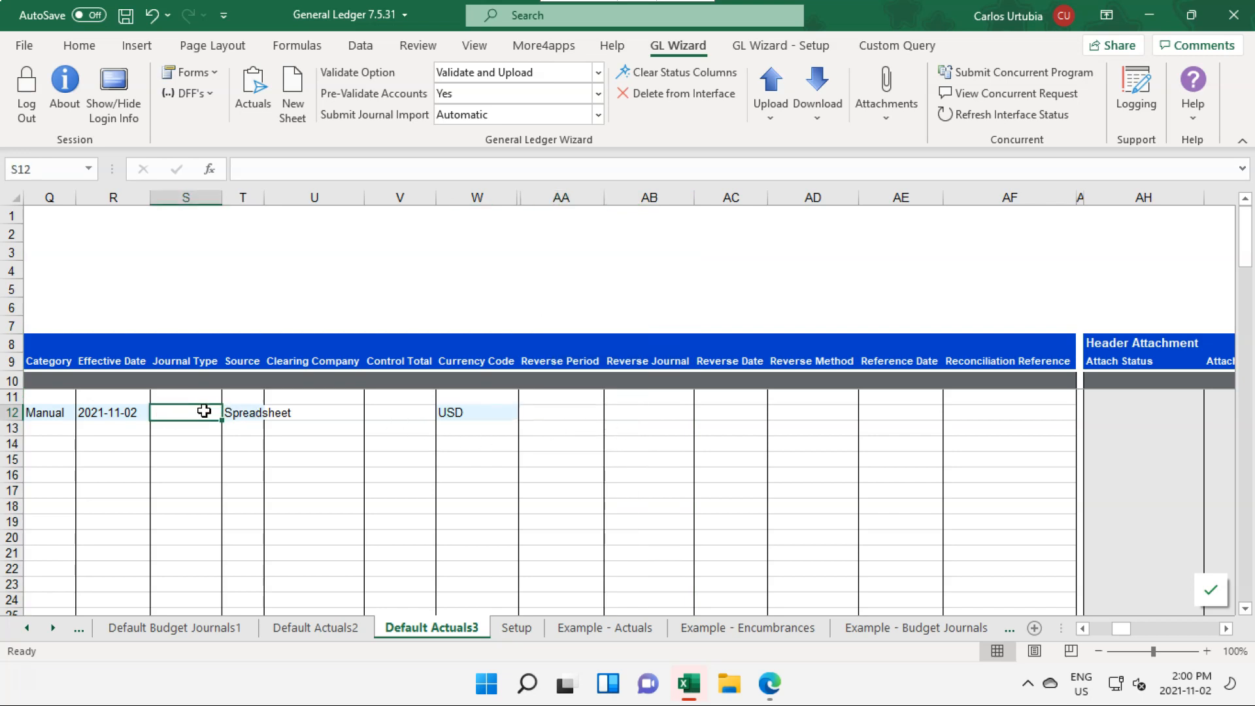
double_click(184, 413)
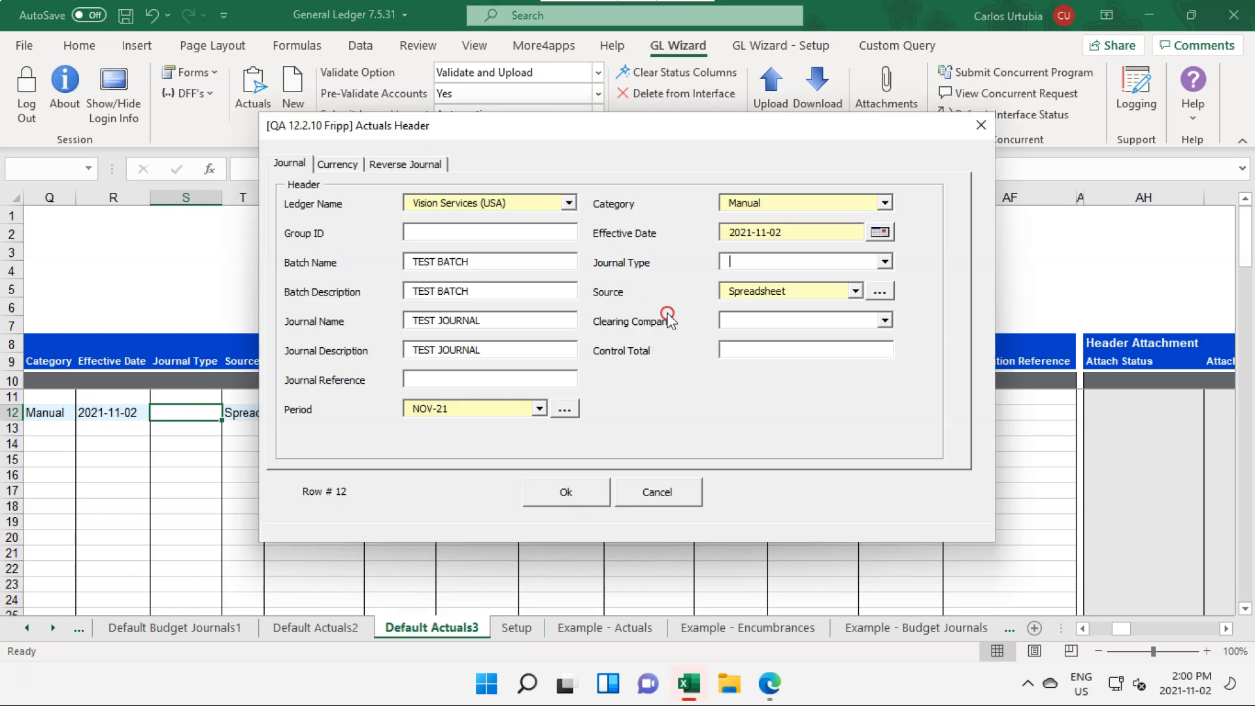
click(885, 261)
click(814, 278)
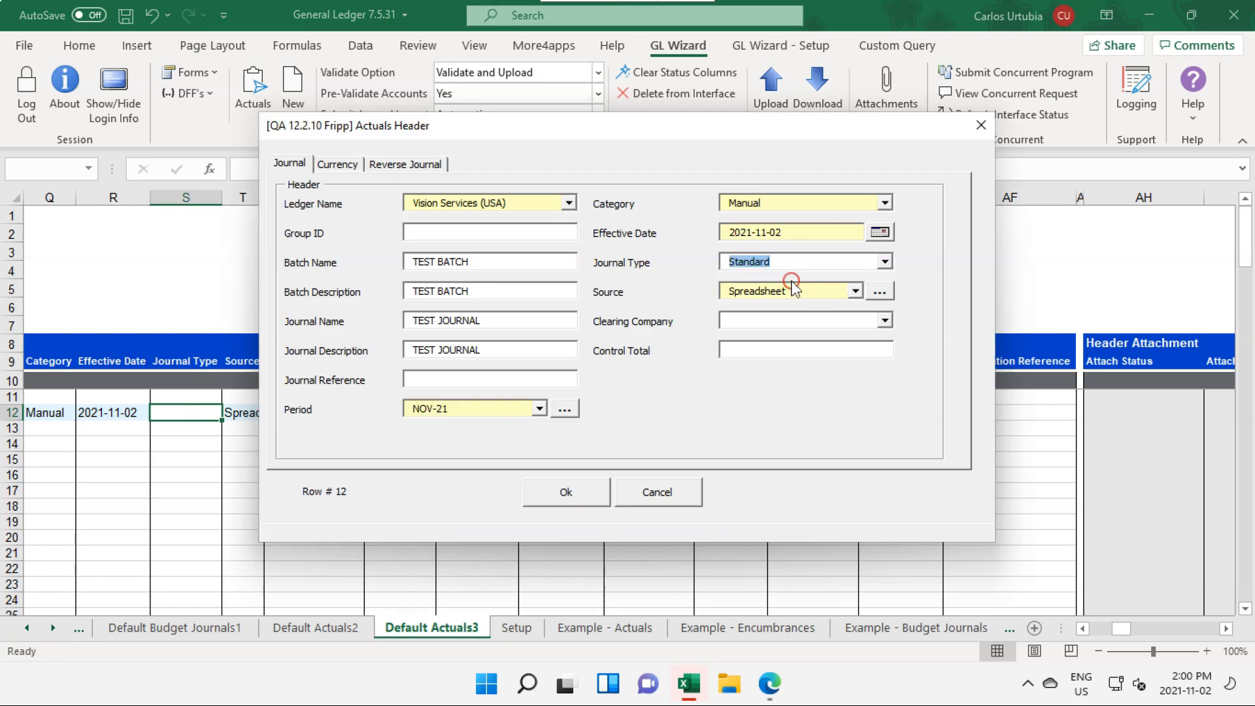
click(561, 493)
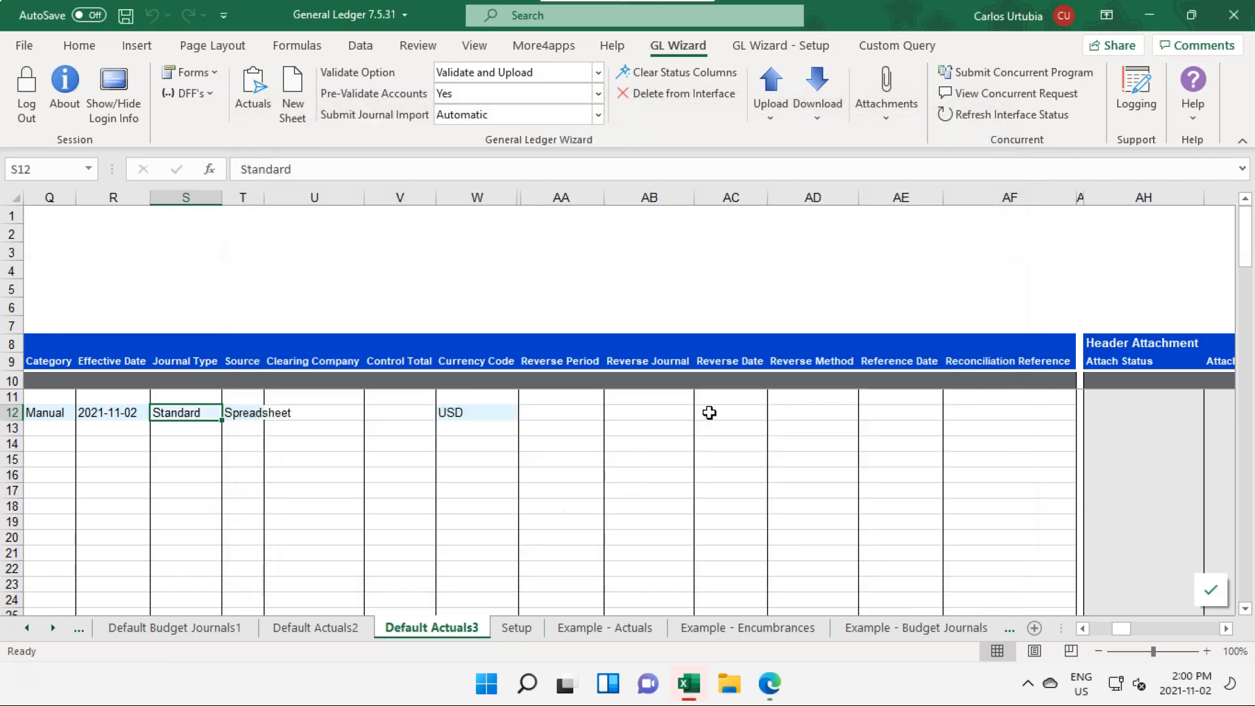
Open the header attachment form for row 12 and set the attachment type to File and the category to Journal.
key(Right)
key(Right)
key(Right)
key(Right)
key(Right)
key(Right)
key(Right)
key(Right)
key(Right)
key(Right)
key(Right)
key(Right)
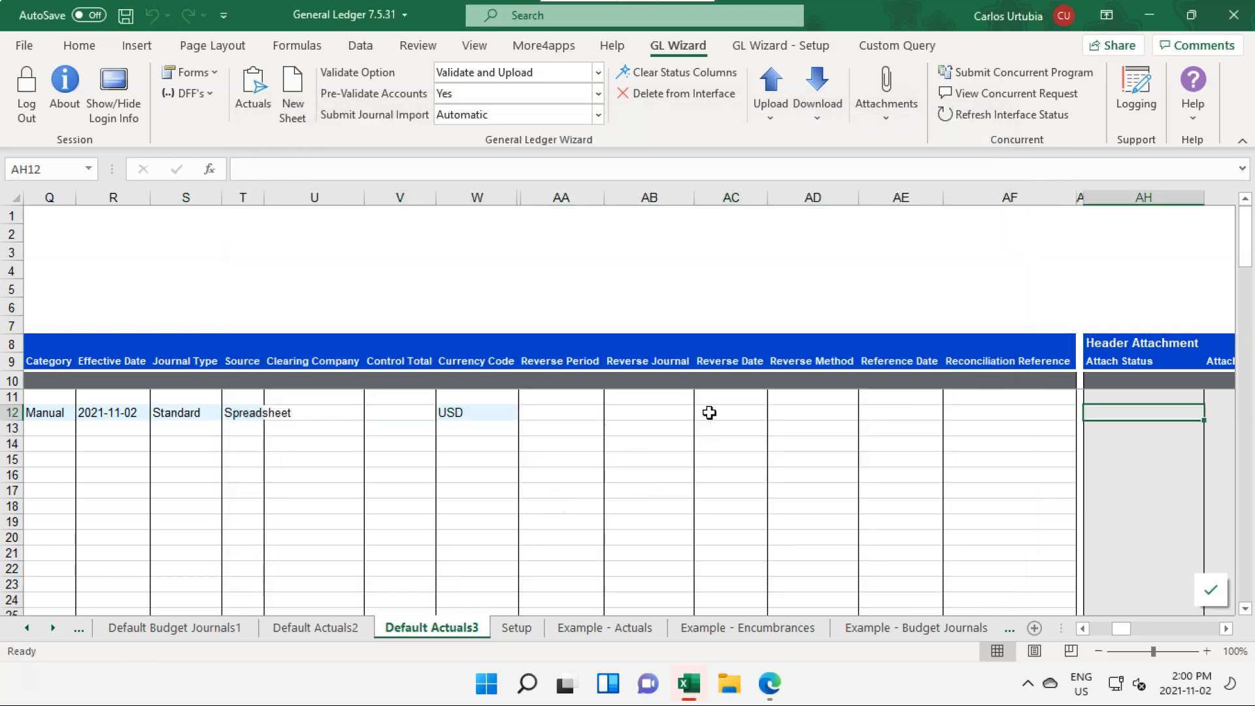
key(Right)
key(Right)
key(Right)
key(Right)
key(Right)
key(Right)
key(Right)
key(Right)
key(Right)
key(Right)
key(Left)
key(Left)
key(Left)
key(Left)
key(Left)
key(Left)
key(Left)
key(Left)
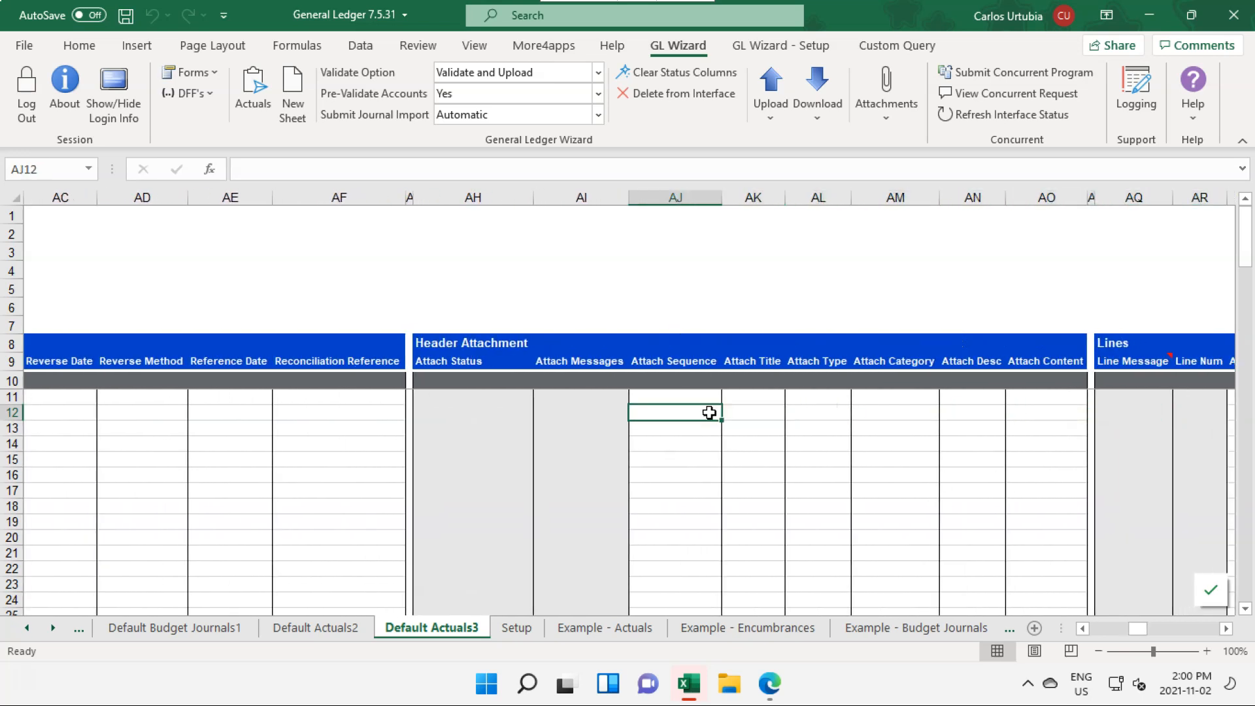
double_click(695, 412)
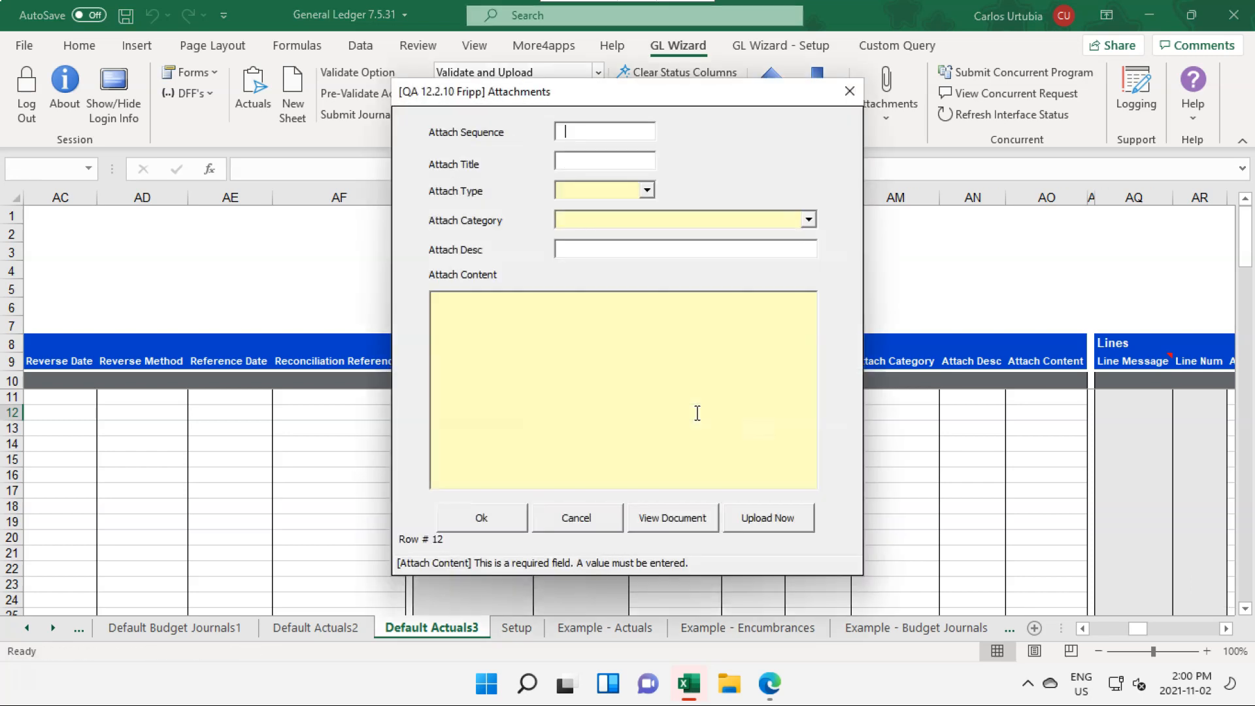
click(647, 190)
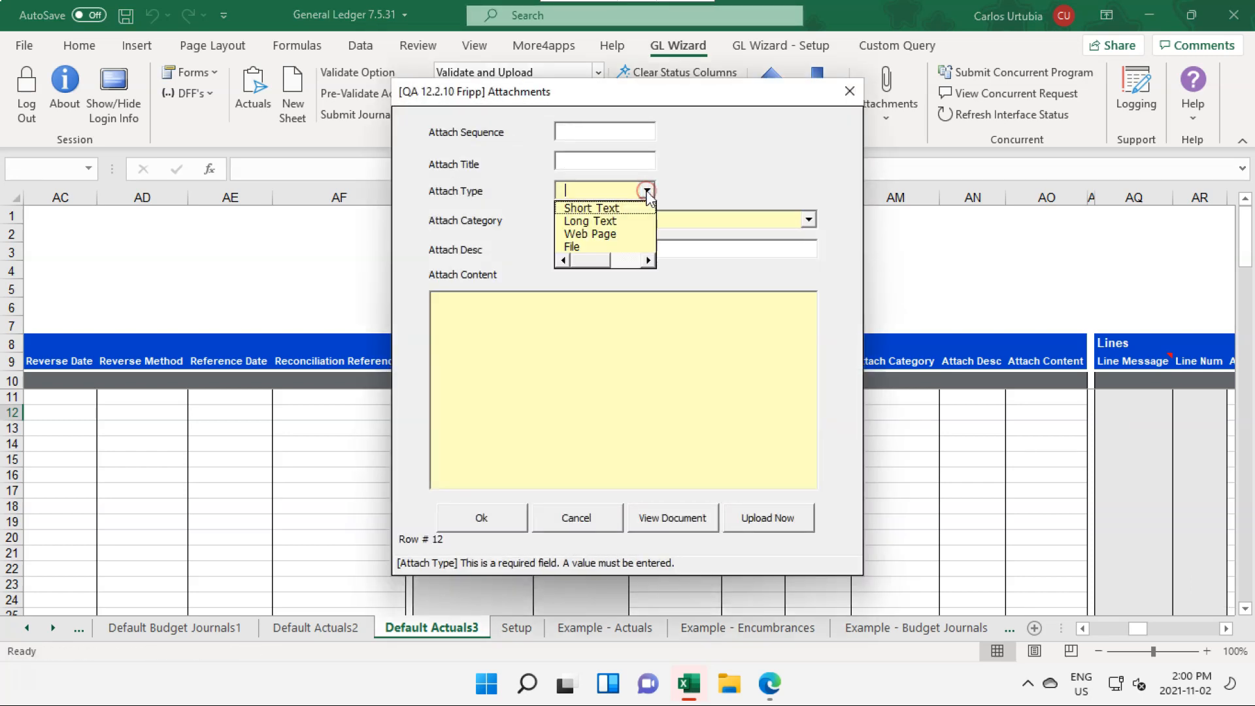
click(593, 248)
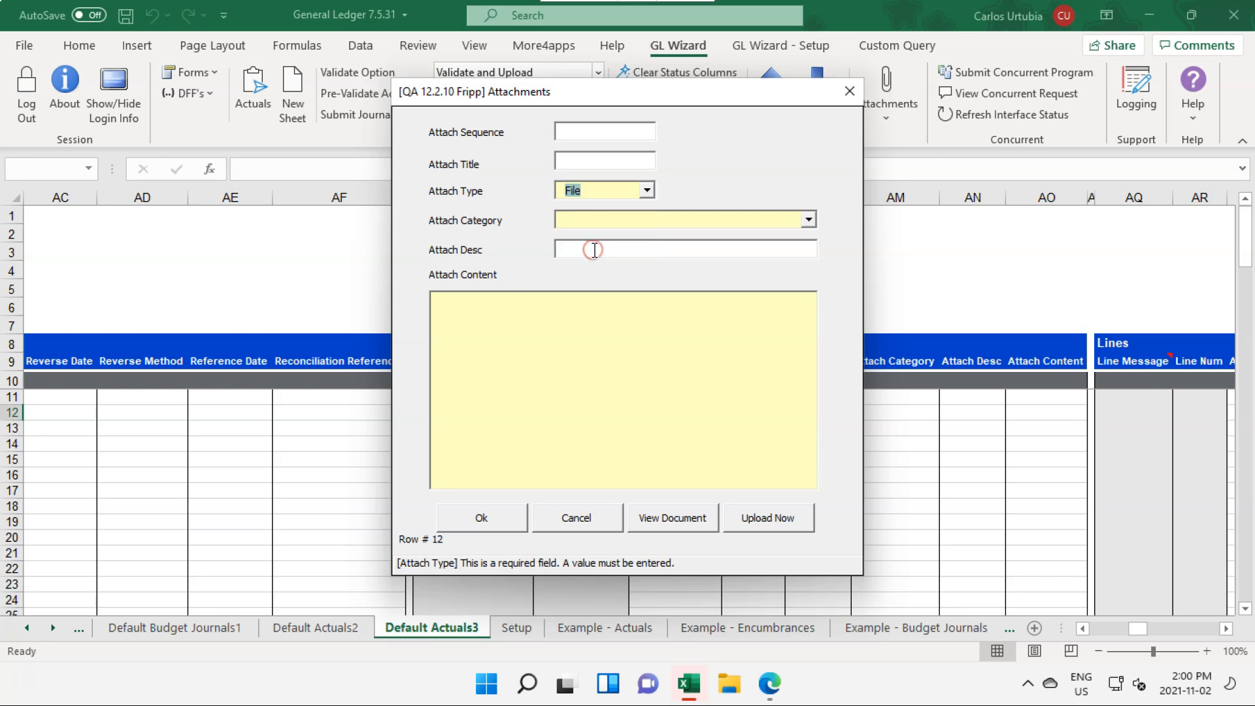
click(810, 220)
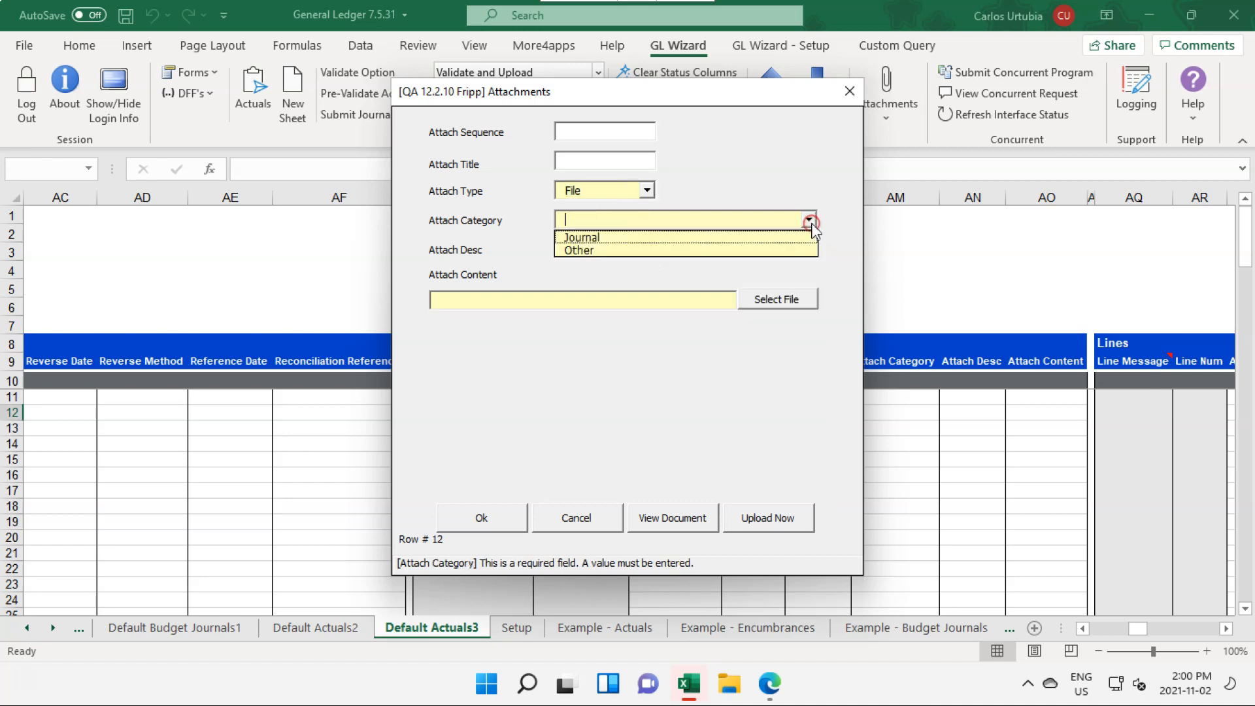
click(600, 239)
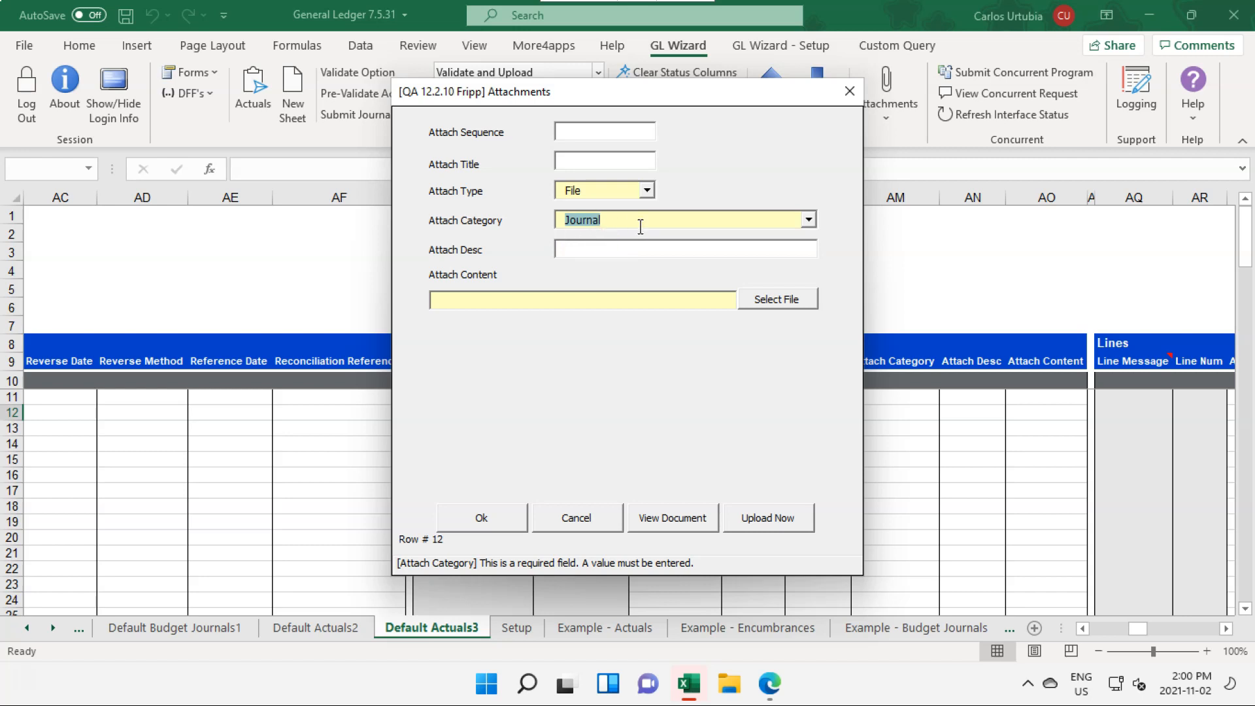
Choose the debug text file from the Demo Spreadsheets folder as the attachment content and write the attachment to row 12.
click(762, 301)
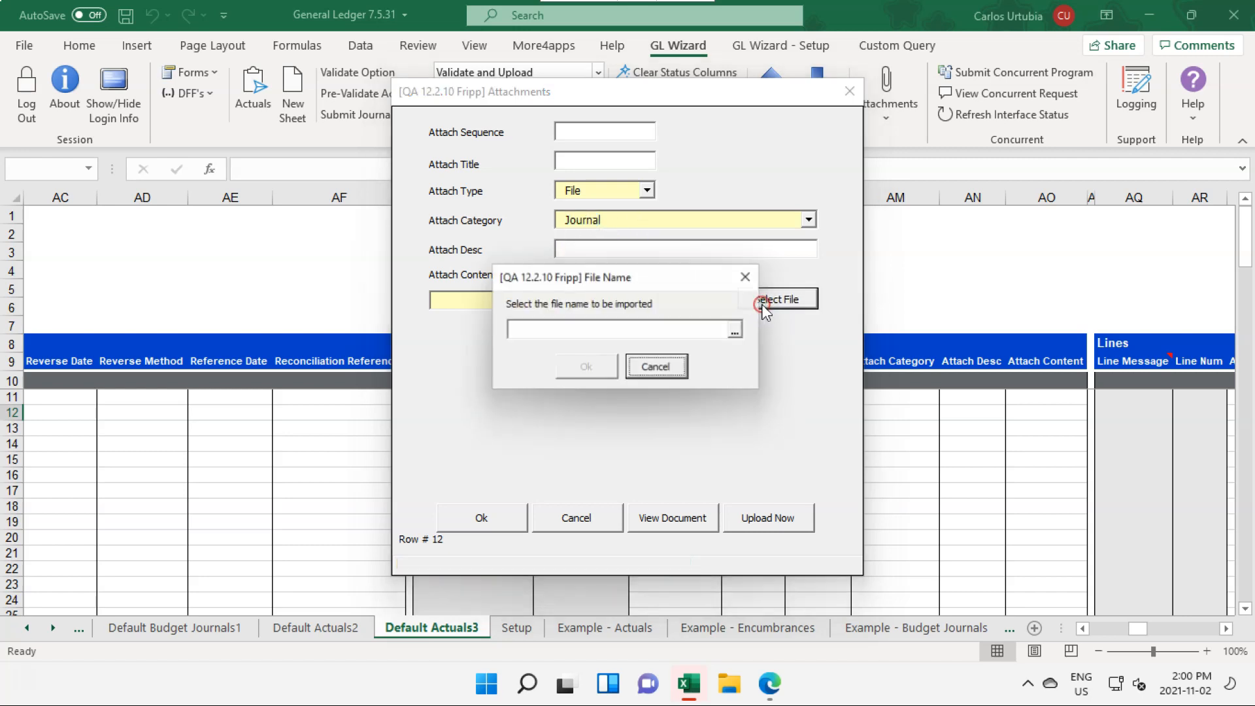
click(744, 336)
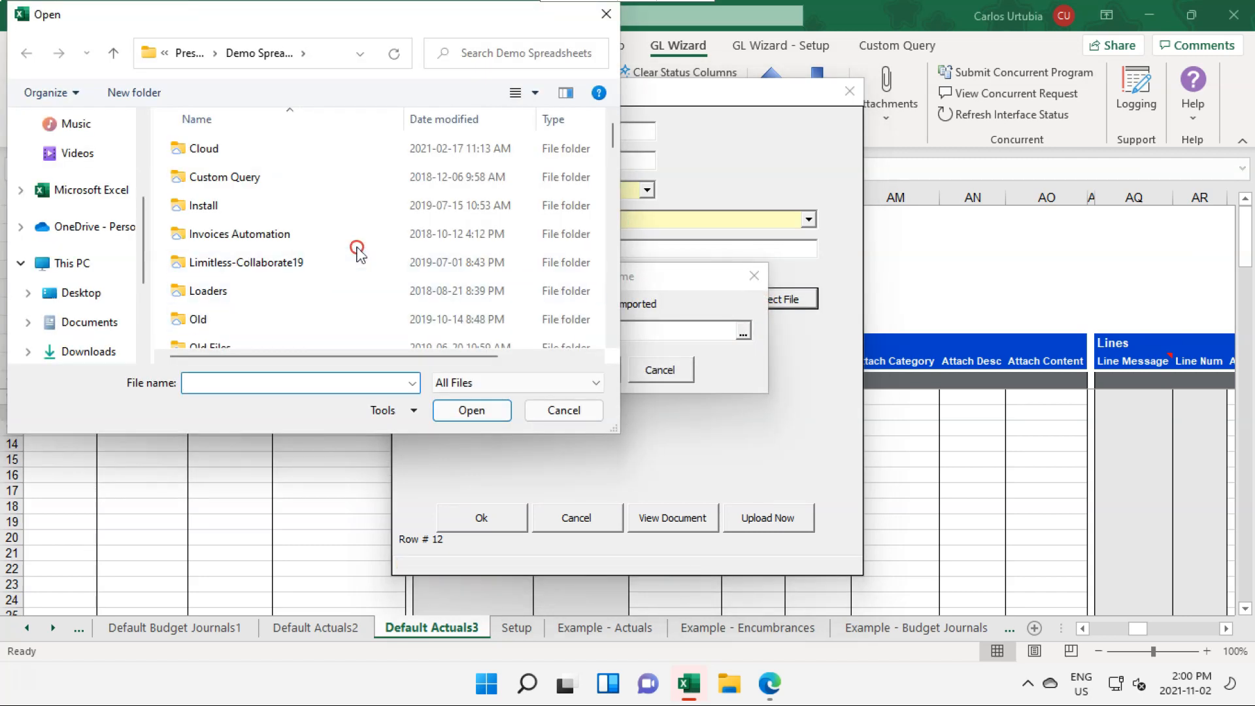
scroll(358, 254, down, 5)
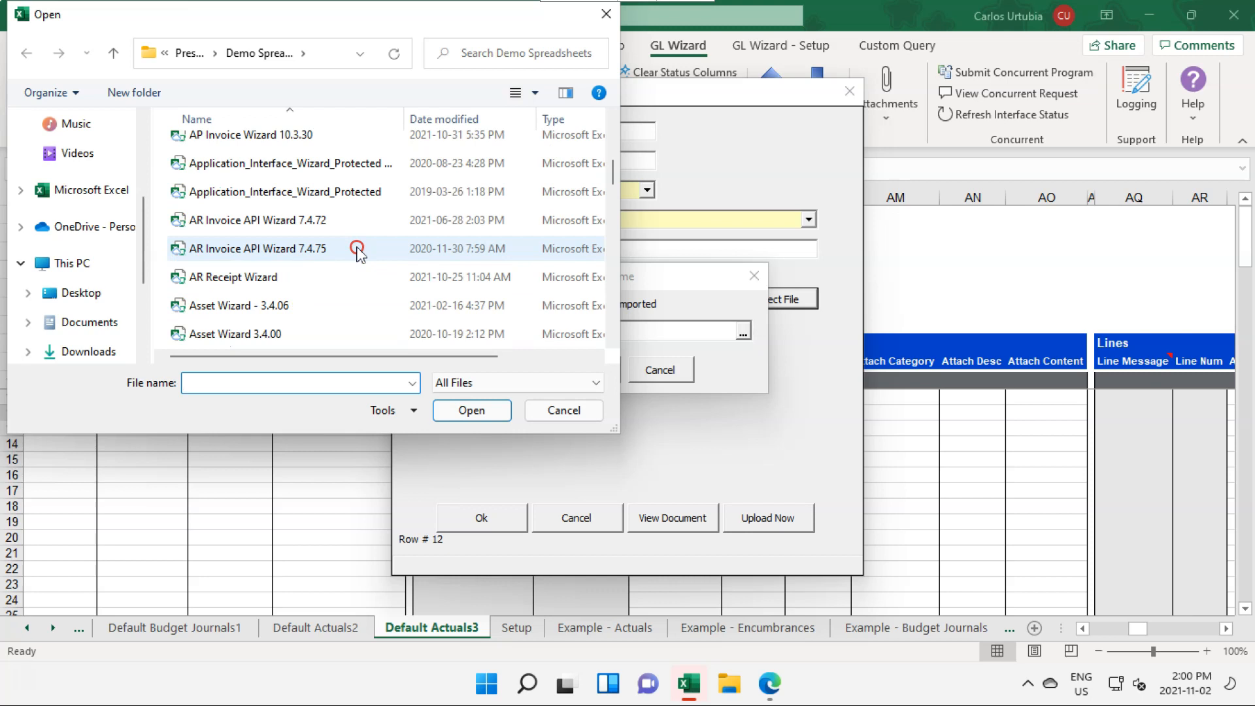
scroll(357, 254, down, 5)
scroll(357, 255, up, 1)
click(280, 231)
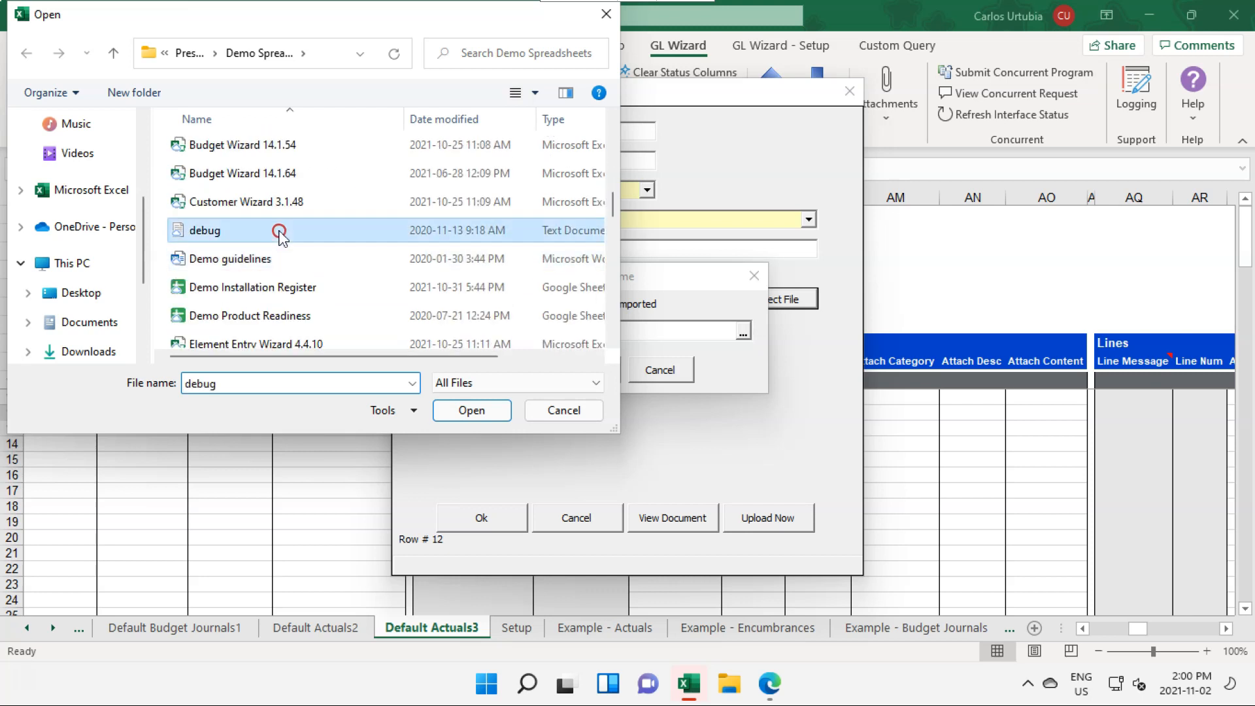
click(484, 411)
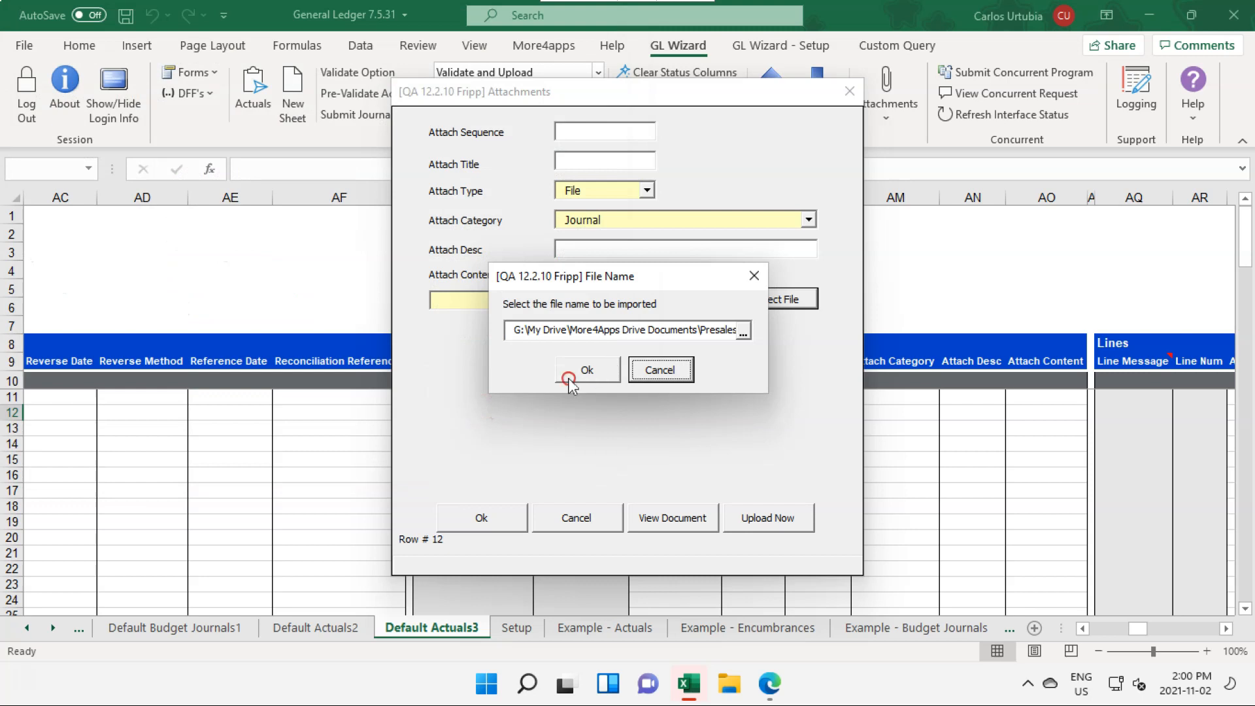
click(571, 370)
click(490, 518)
Add a second header attachment in row 13 with type Long Text, category Journal and a short test text as content.
double_click(696, 432)
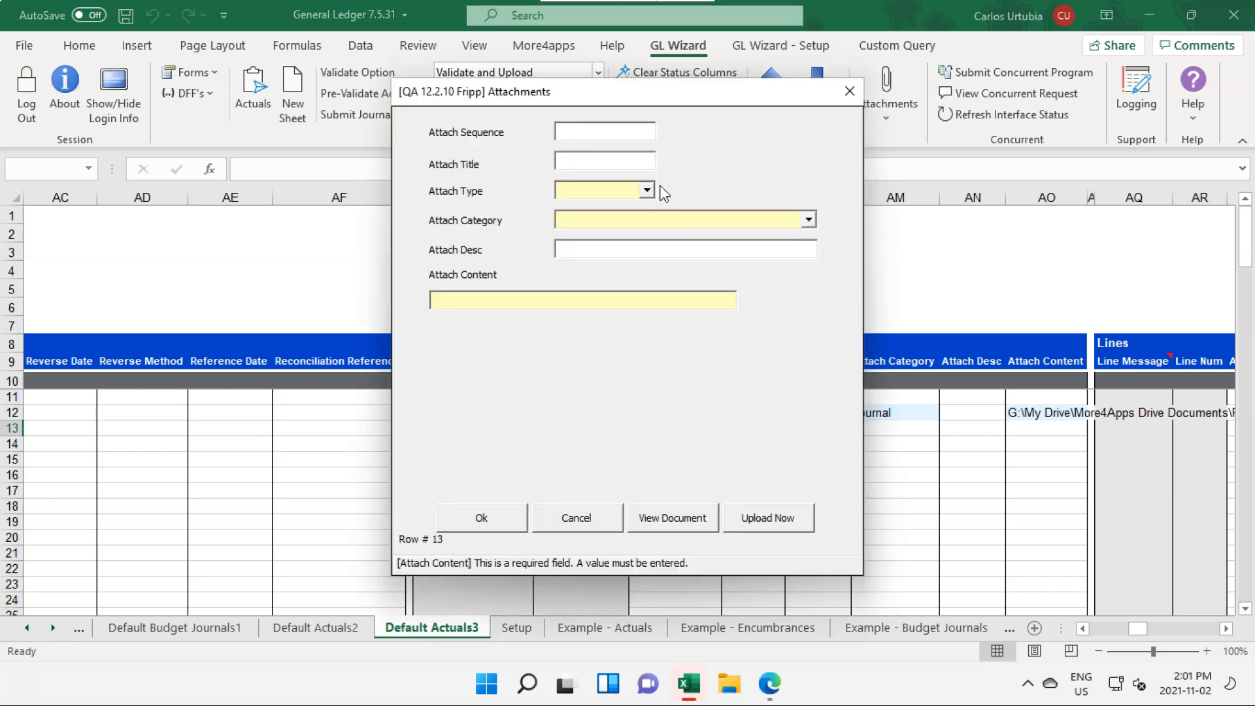
click(647, 190)
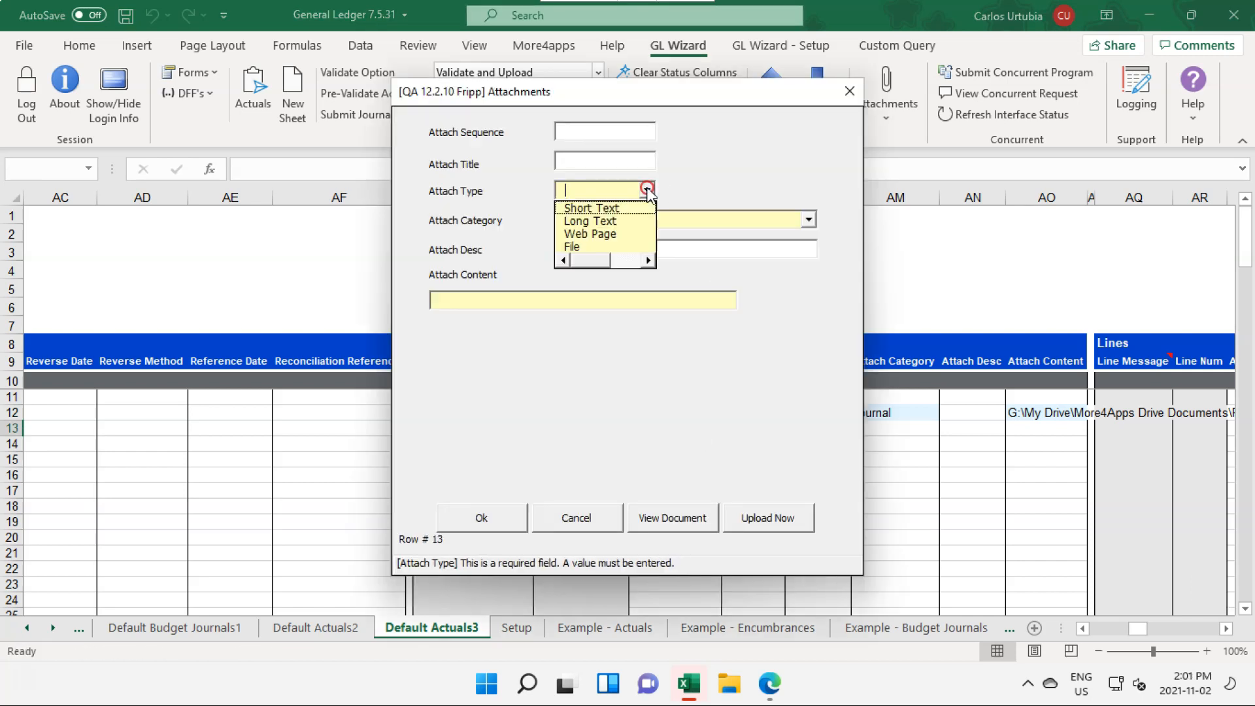
click(625, 222)
click(809, 219)
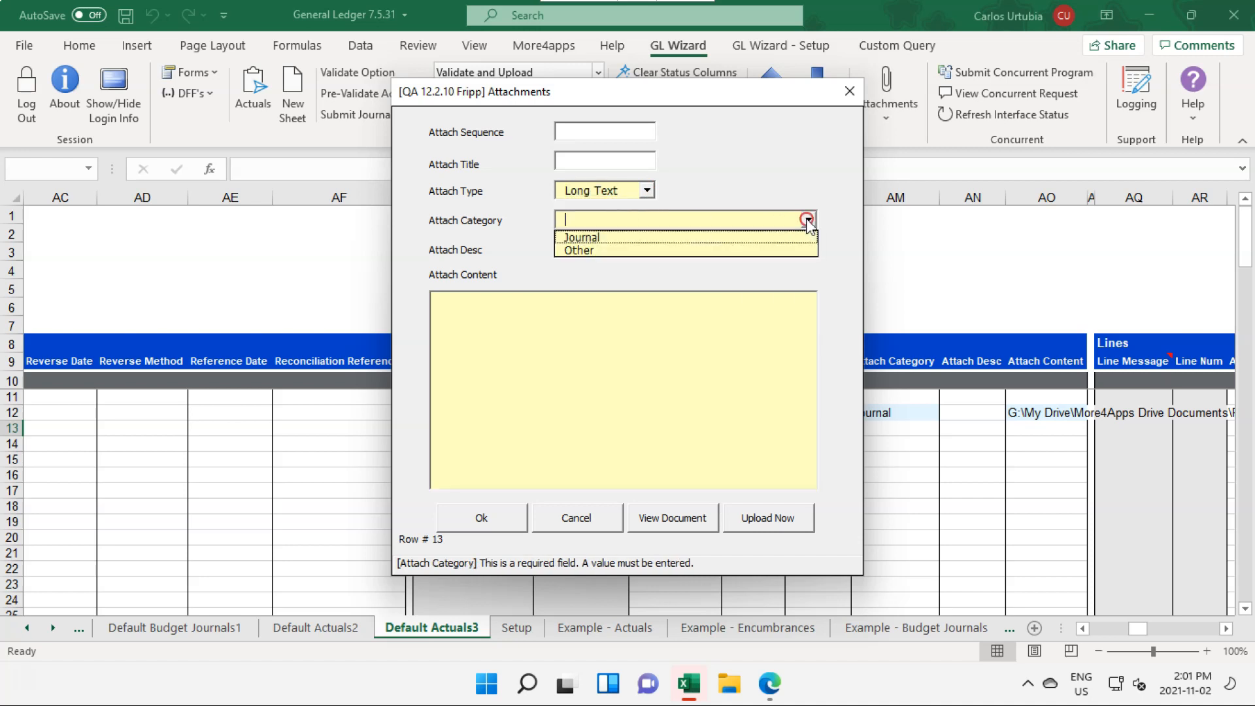
click(628, 244)
click(538, 325)
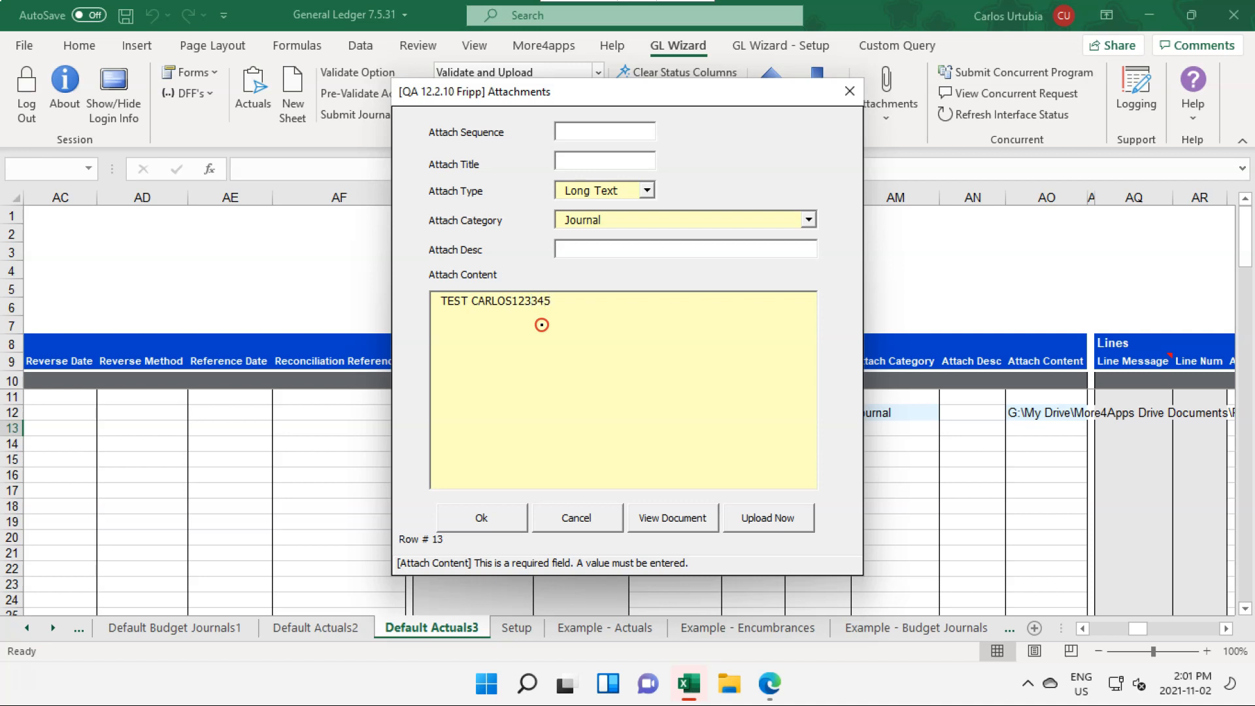
click(505, 523)
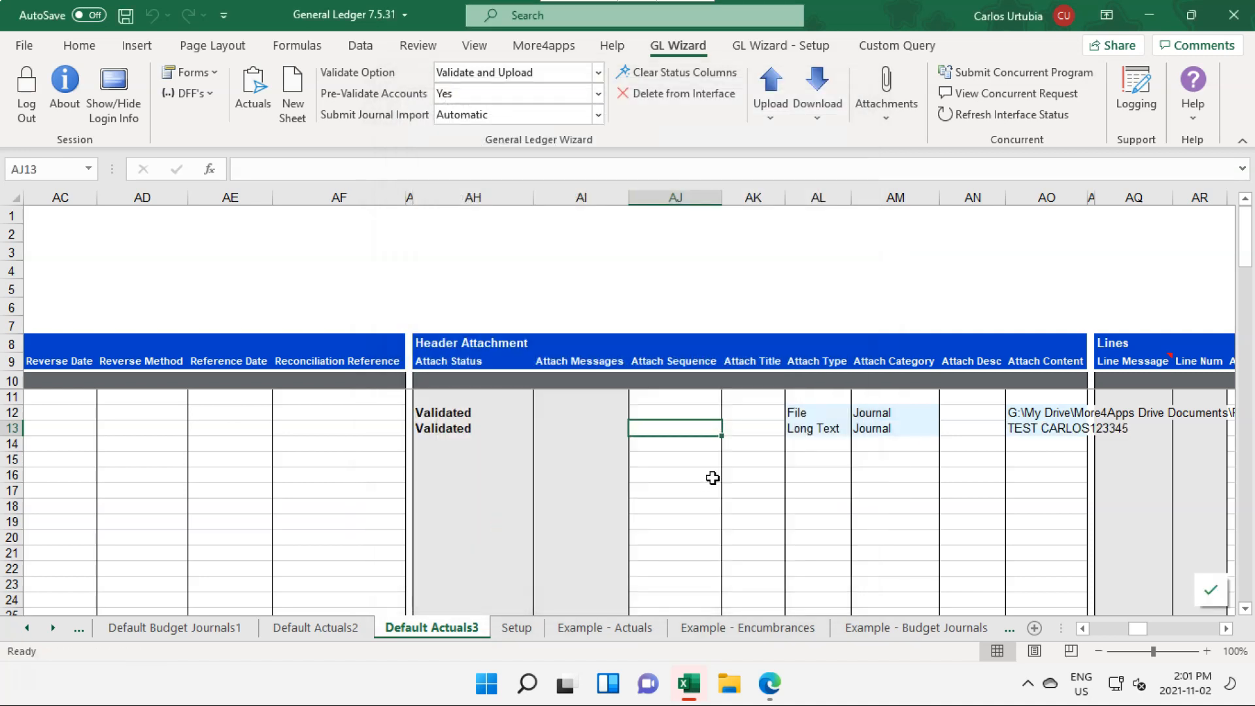
key(Right)
key(Right)
key(Right)
key(Right)
key(Right)
key(Right)
key(Right)
key(Right)
key(Right)
key(Right)
key(Right)
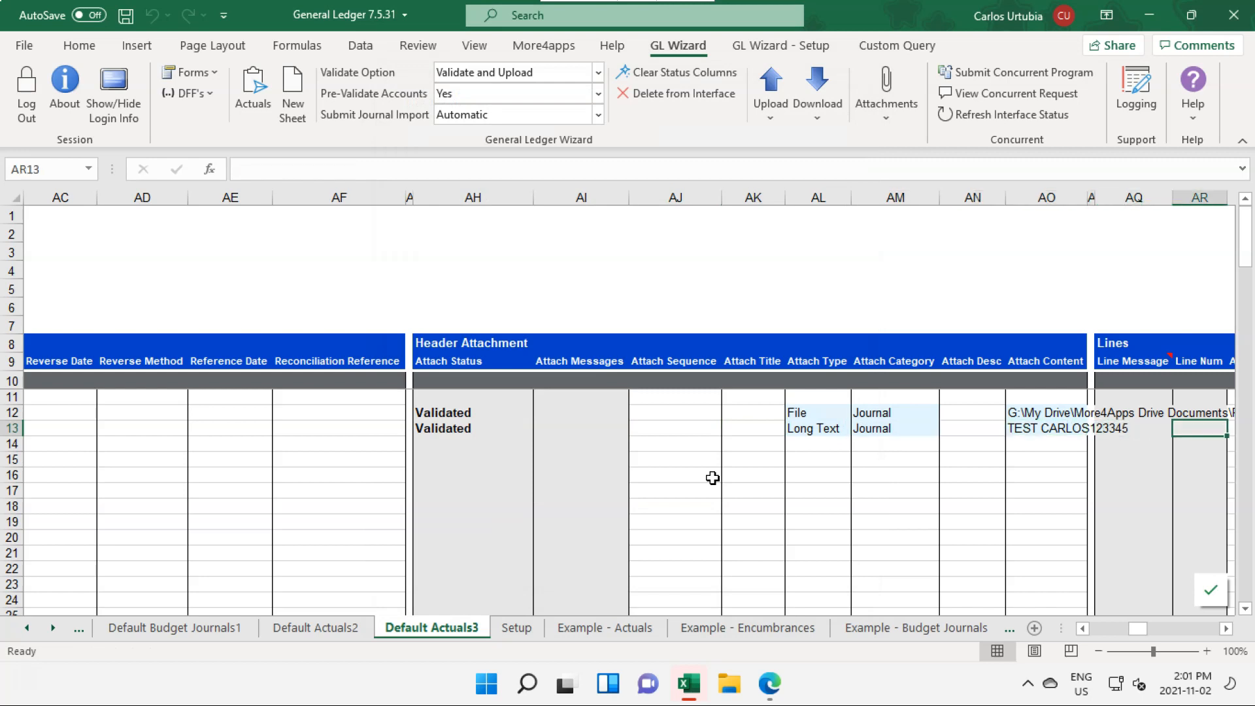
key(Right)
key(Right)
key(Right)
key(Right)
key(Right)
key(Right)
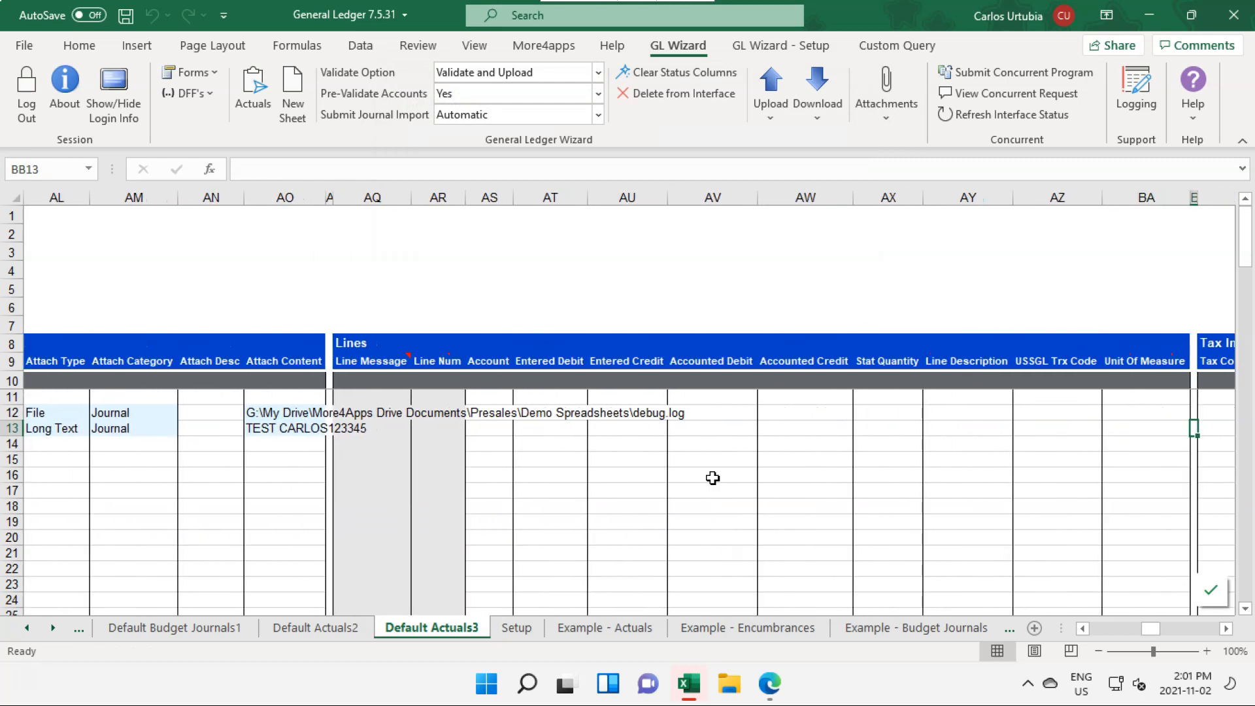
key(Left)
key(Left)
key(Left)
key(Left)
key(Left)
key(Left)
key(Left)
key(Left)
key(Left)
key(Up)
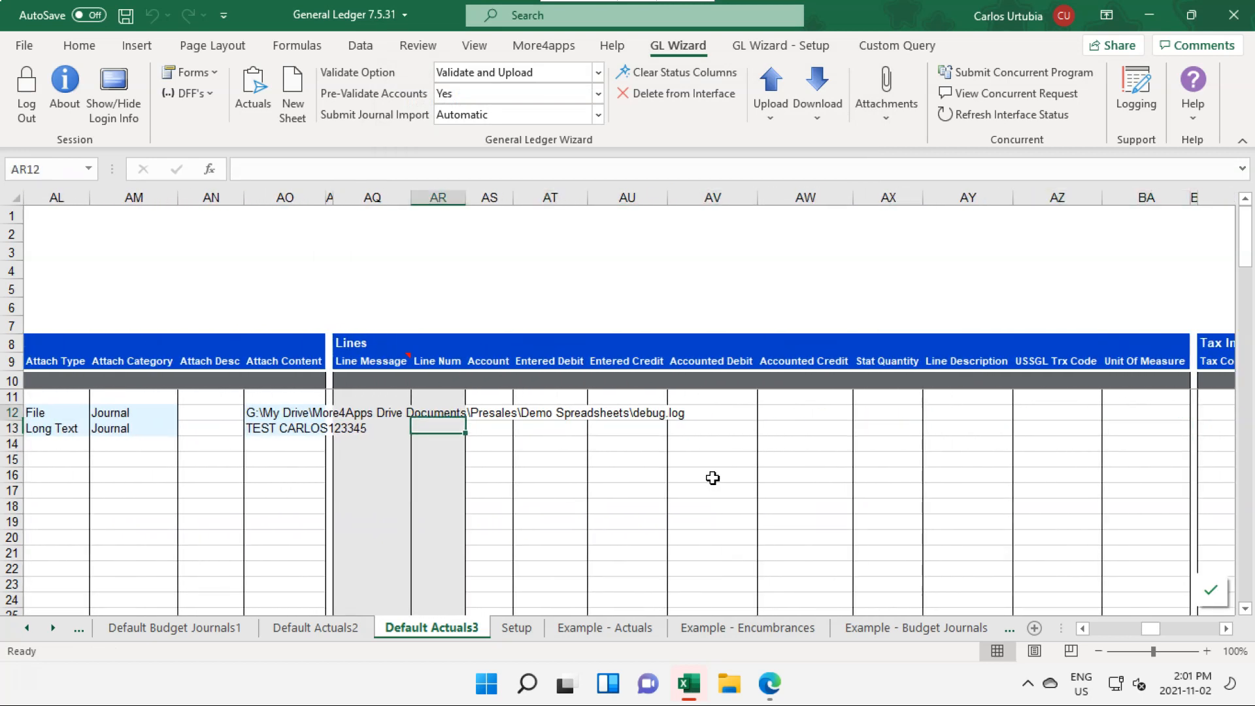
key(Right)
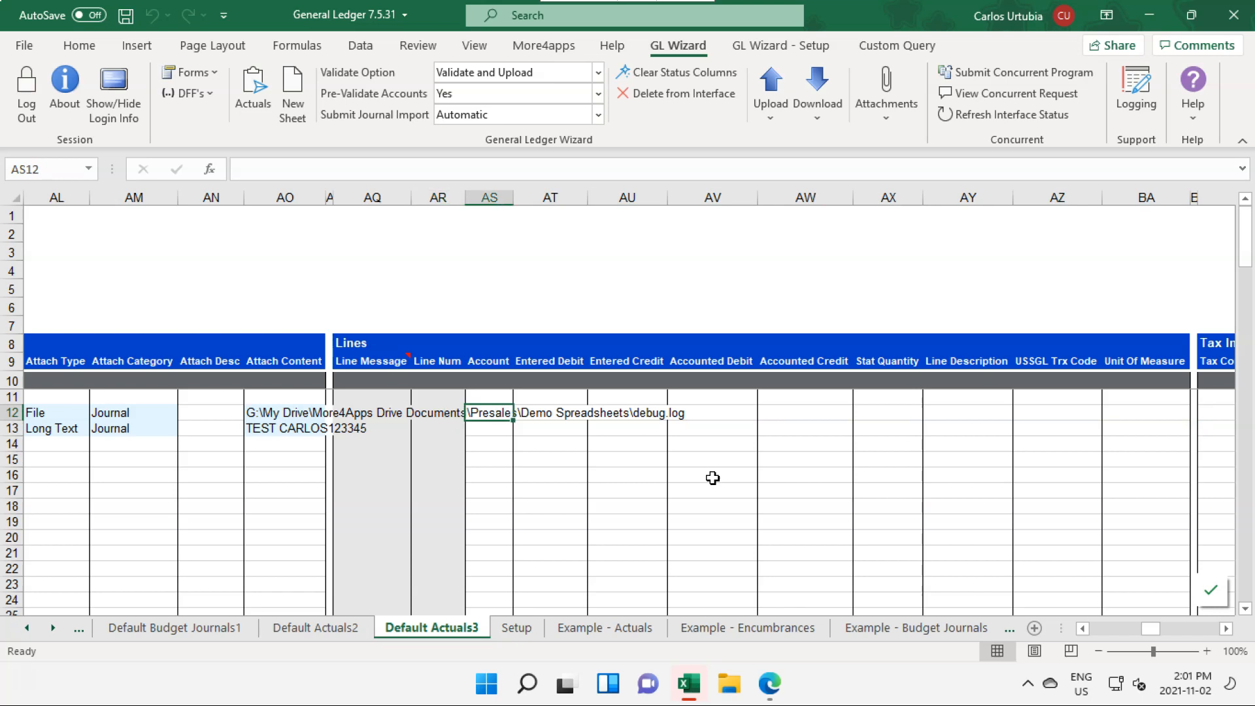
double_click(496, 414)
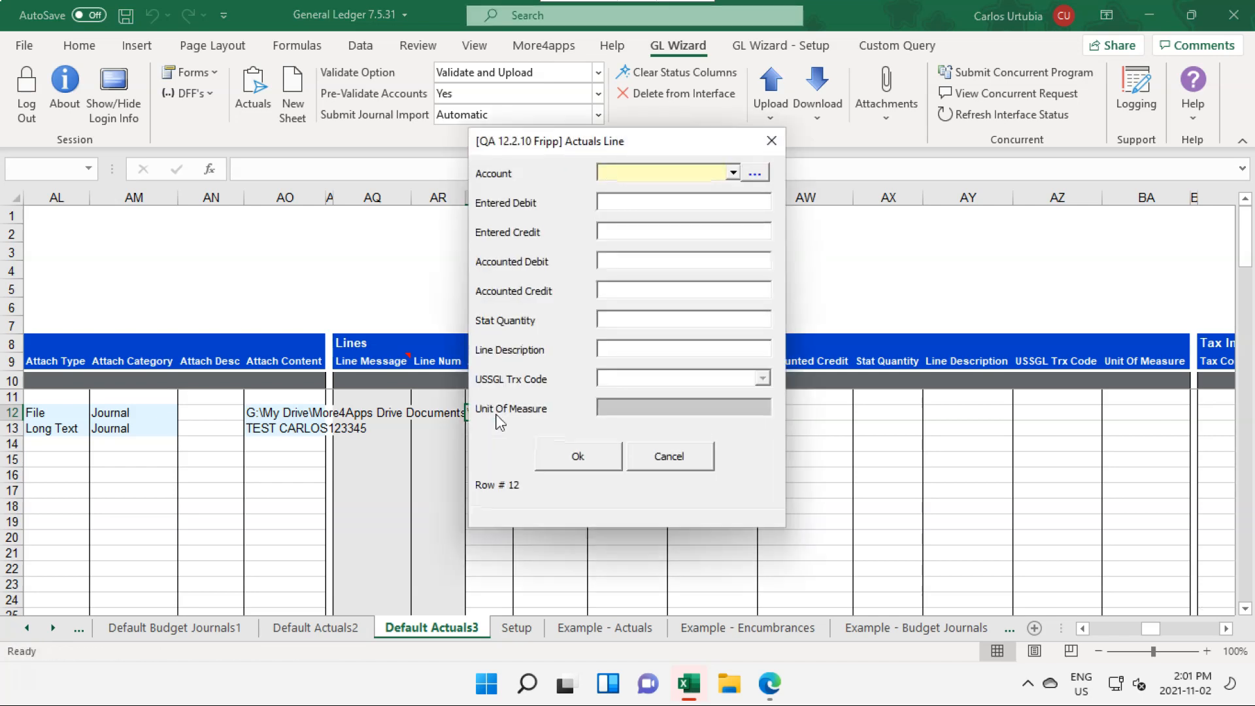
click(757, 174)
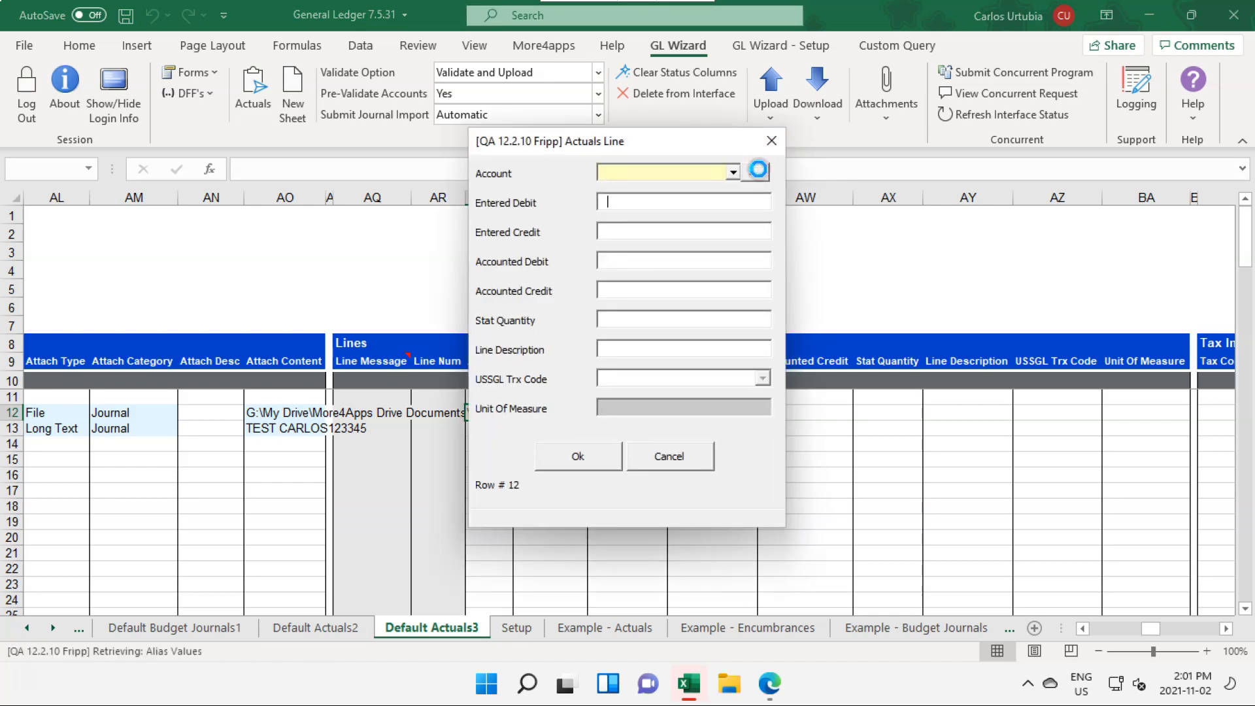
click(699, 403)
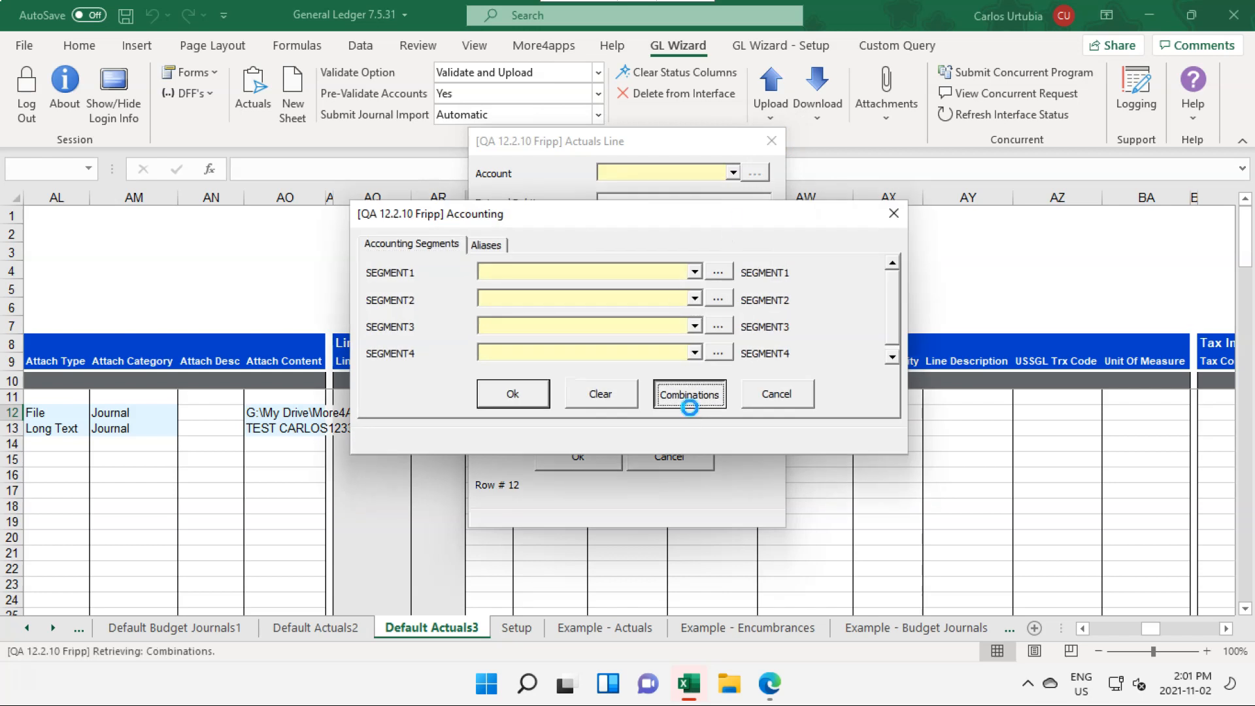
click(851, 322)
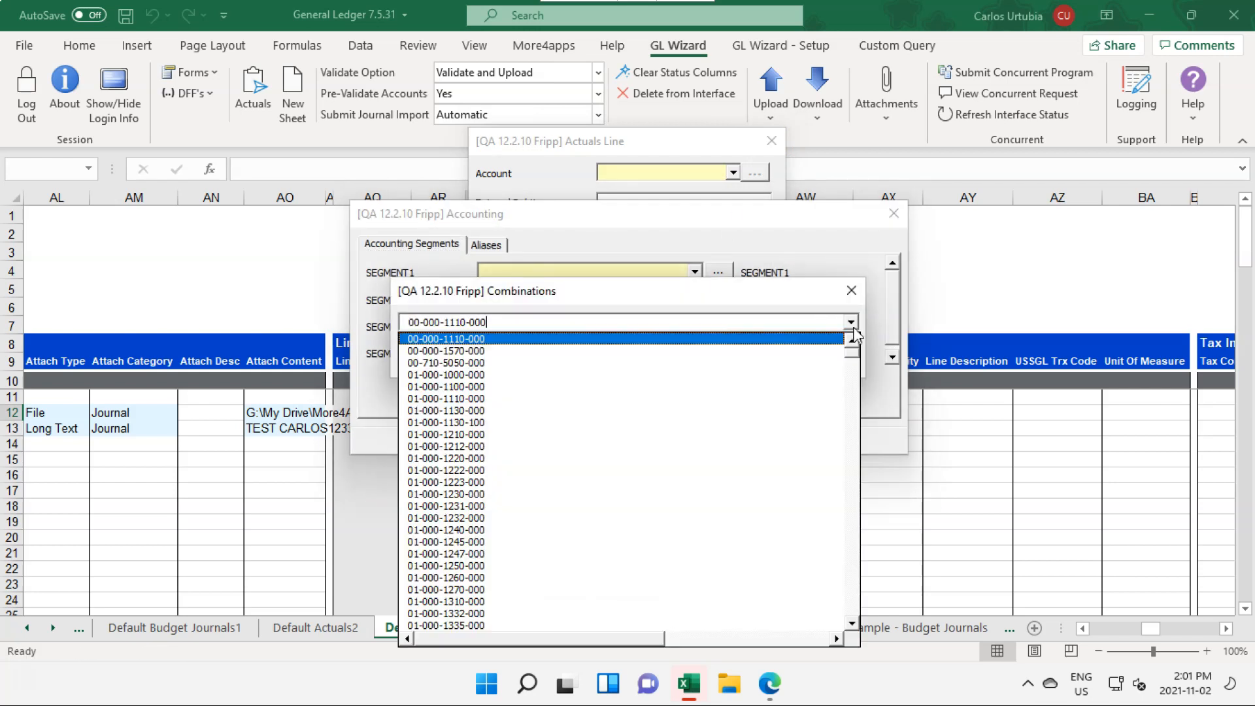
click(468, 387)
click(553, 356)
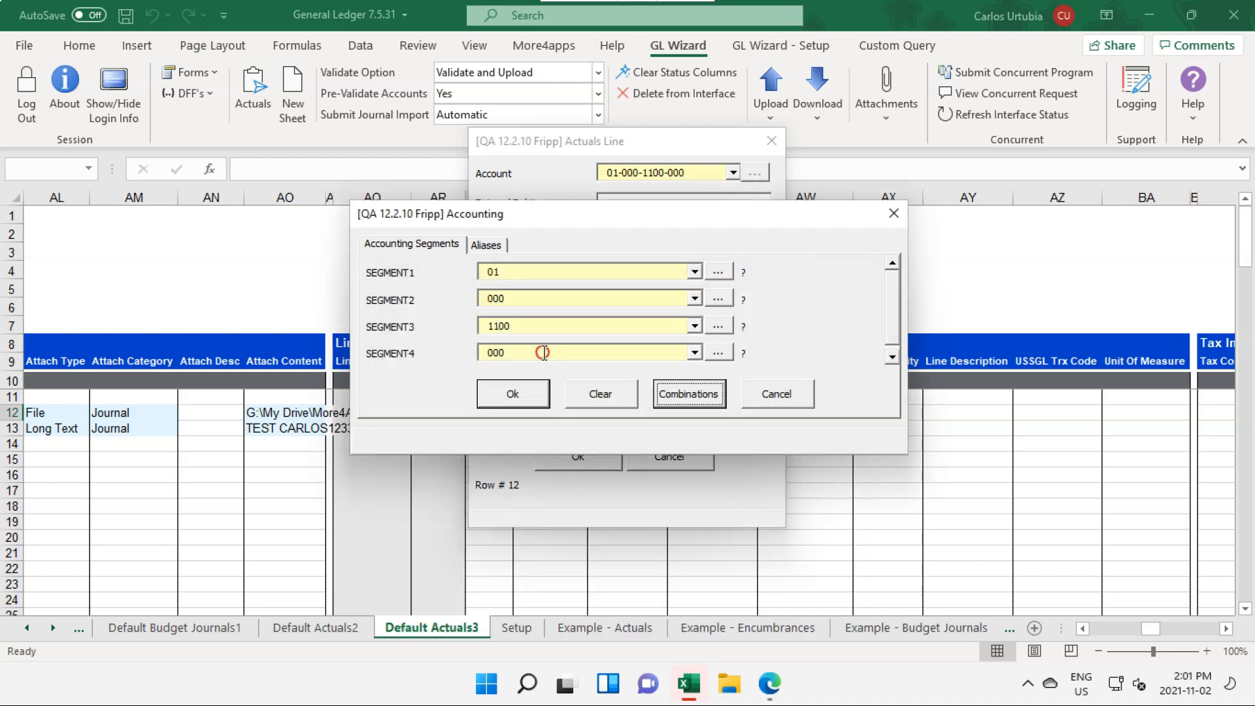
click(523, 395)
Change the account's SEGMENT3 to 1130 from its value list and write the journal line to row 12.
click(576, 324)
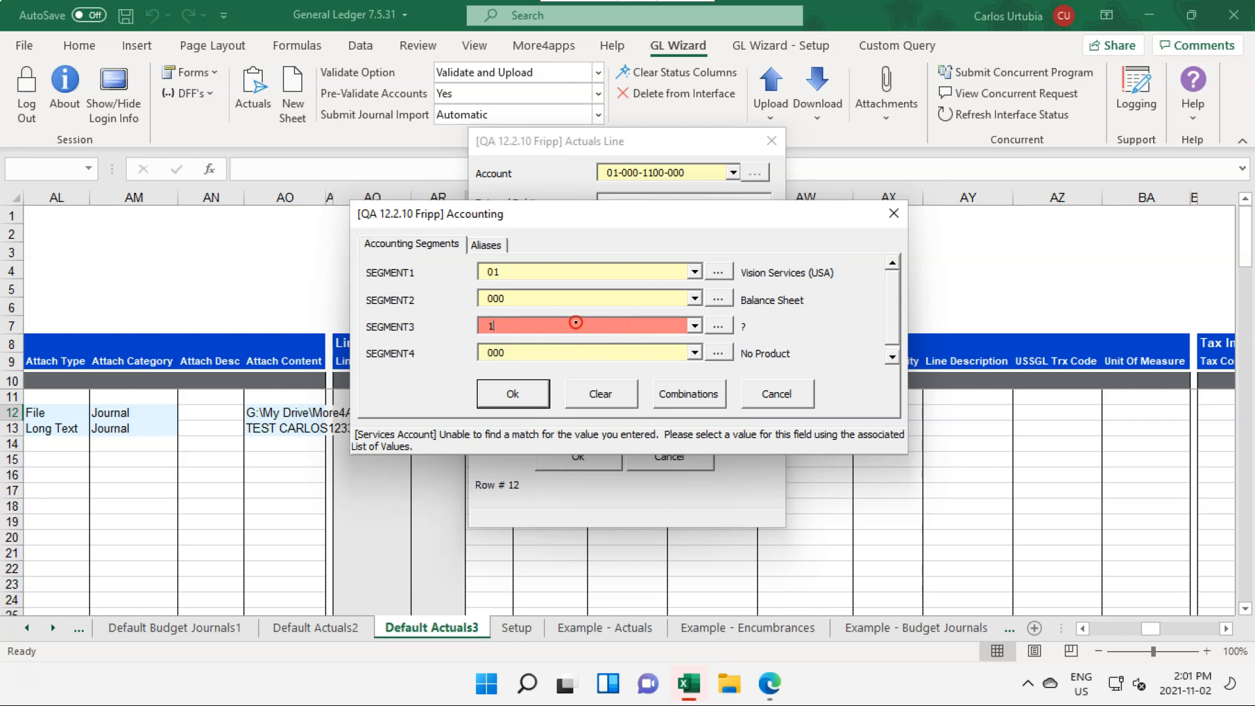
text(%)
click(716, 330)
click(694, 326)
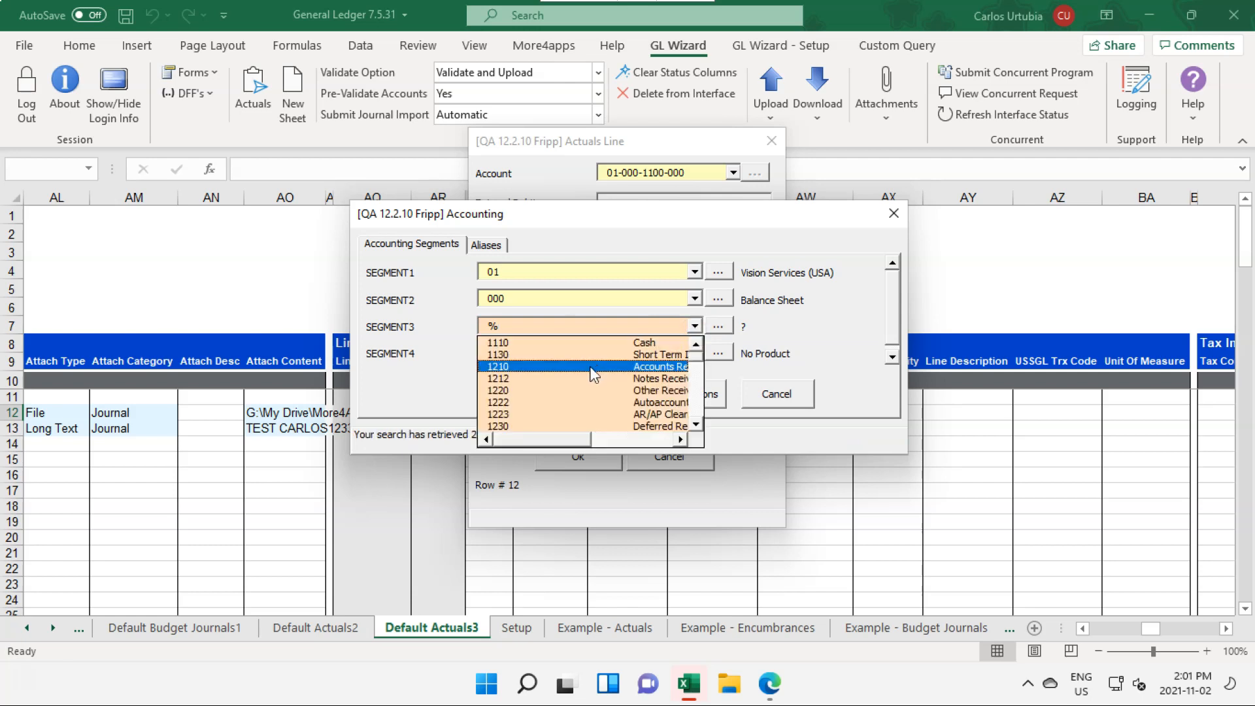
click(610, 364)
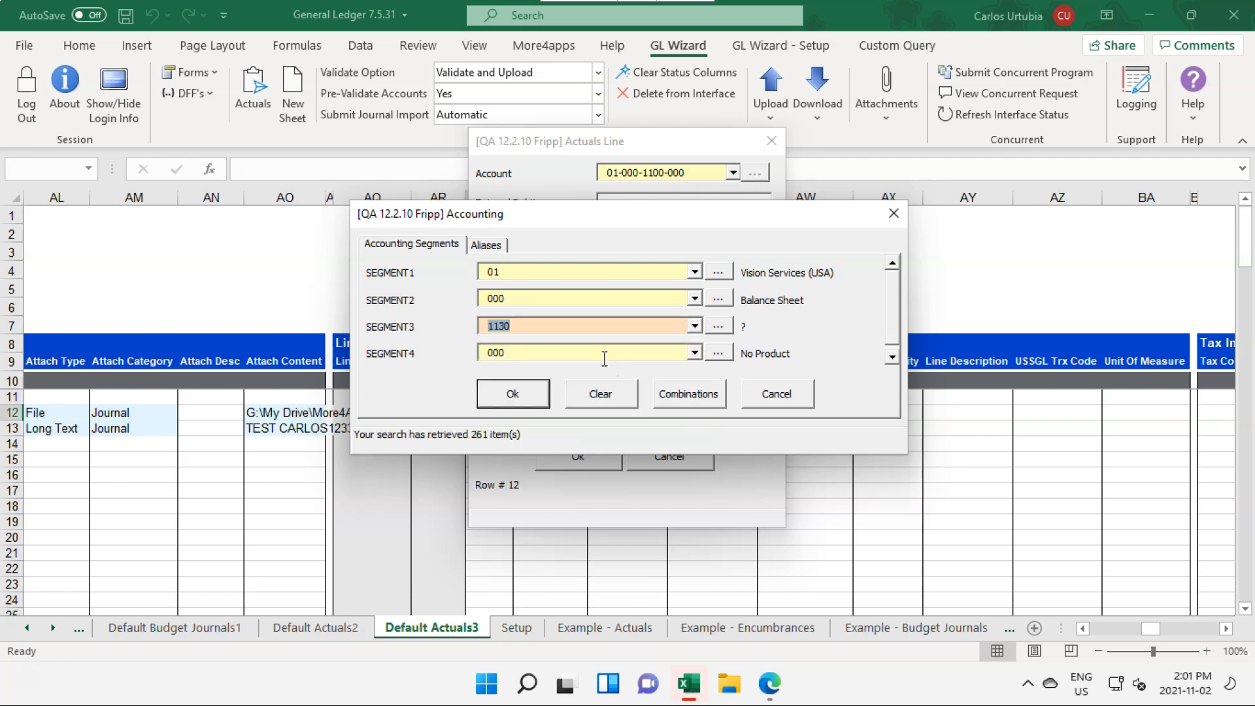
click(523, 396)
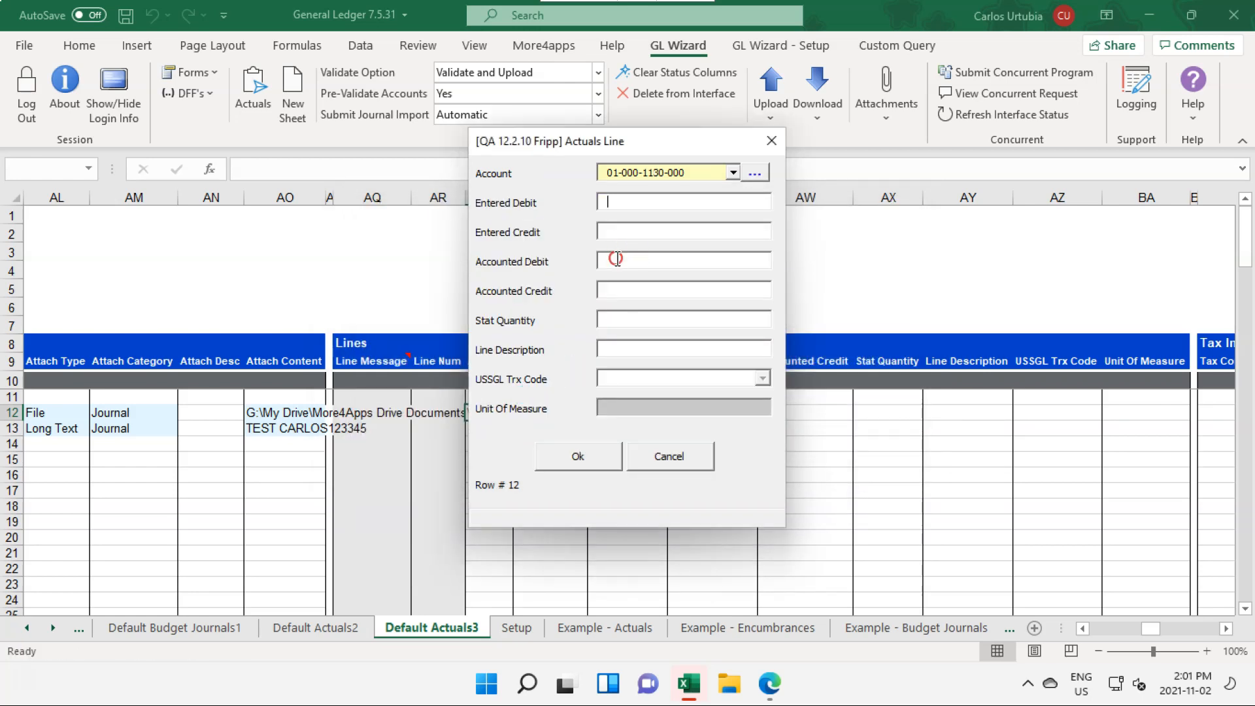
click(575, 456)
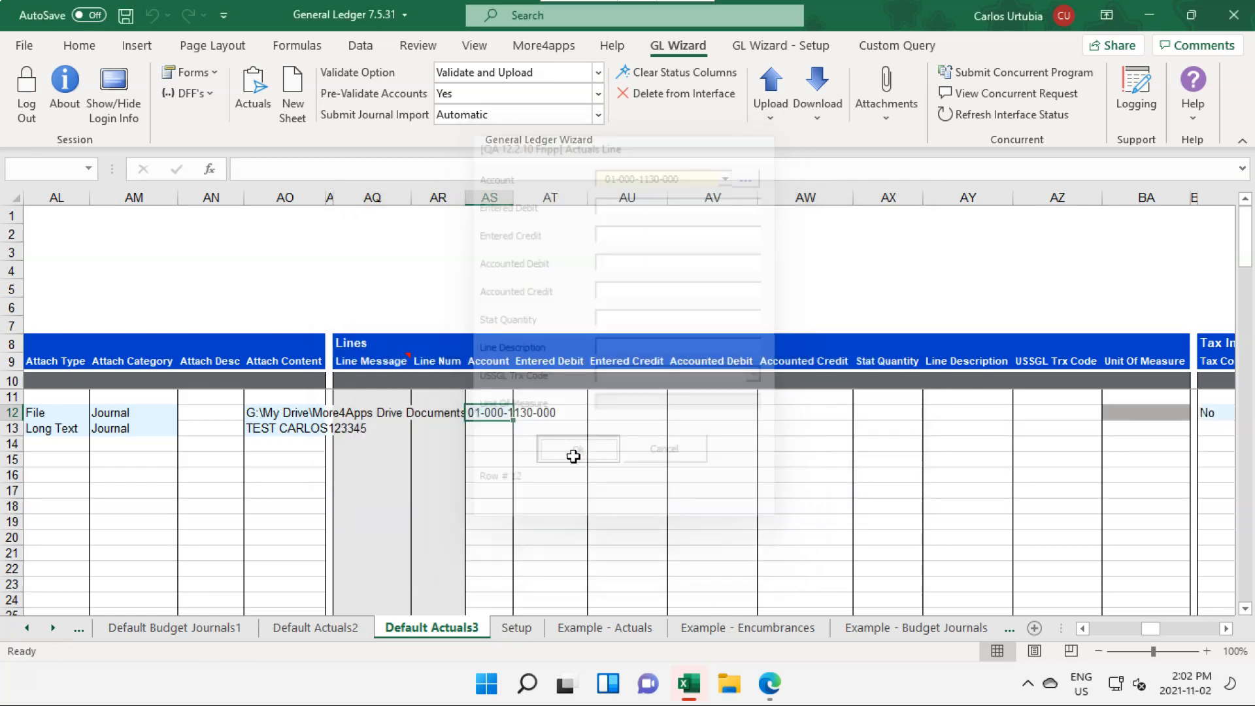
Enter 10 as both the Entered Debit and the Accounted Debit of the journal line in row 12.
click(657, 412)
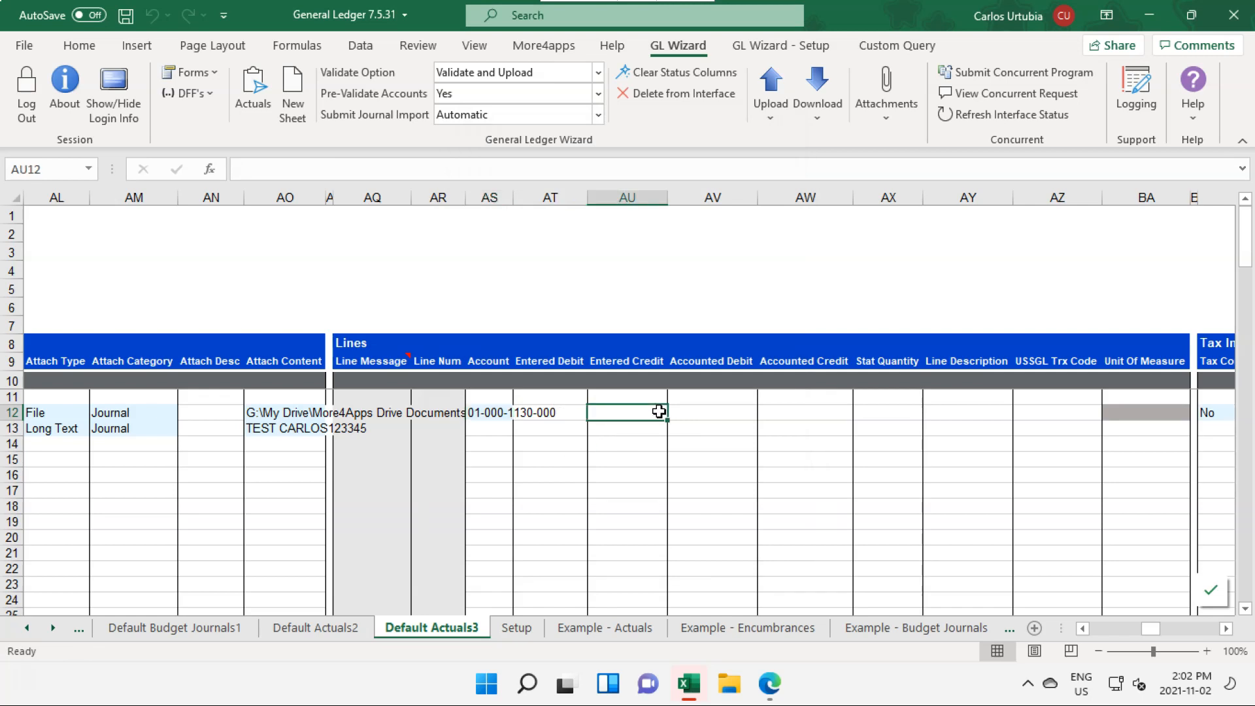
key(Left)
text(10)
key(Tab)
key(Tab)
text(10)
key(Tab)
key(Left)
key(Left)
key(Left)
key(Right)
key(Right)
key(Left)
key(Left)
key(Right)
key(Right)
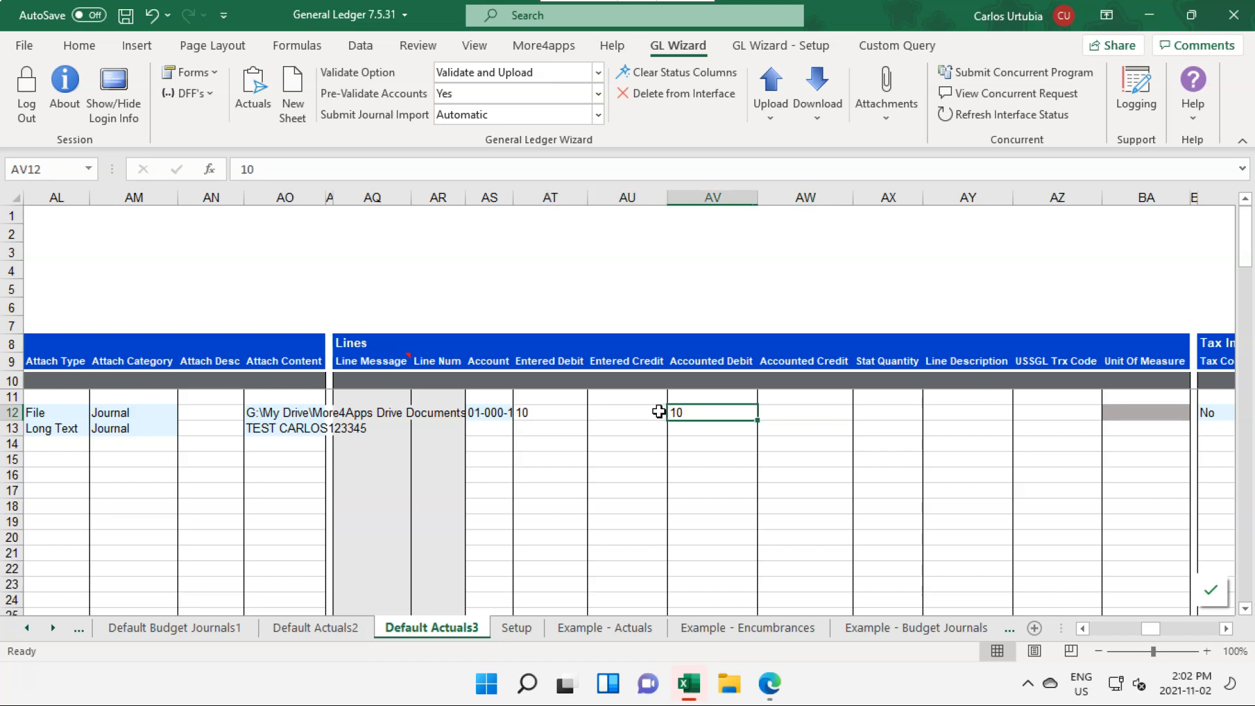
Examine the remaining row 12 columns: Tax Invoice DFF, Lines Reference and Lines Descriptive Flexfields, through Line Attribute20.
key(Right)
key(Right)
key(Right)
key(Right)
key(Right)
key(Right)
key(Right)
key(Right)
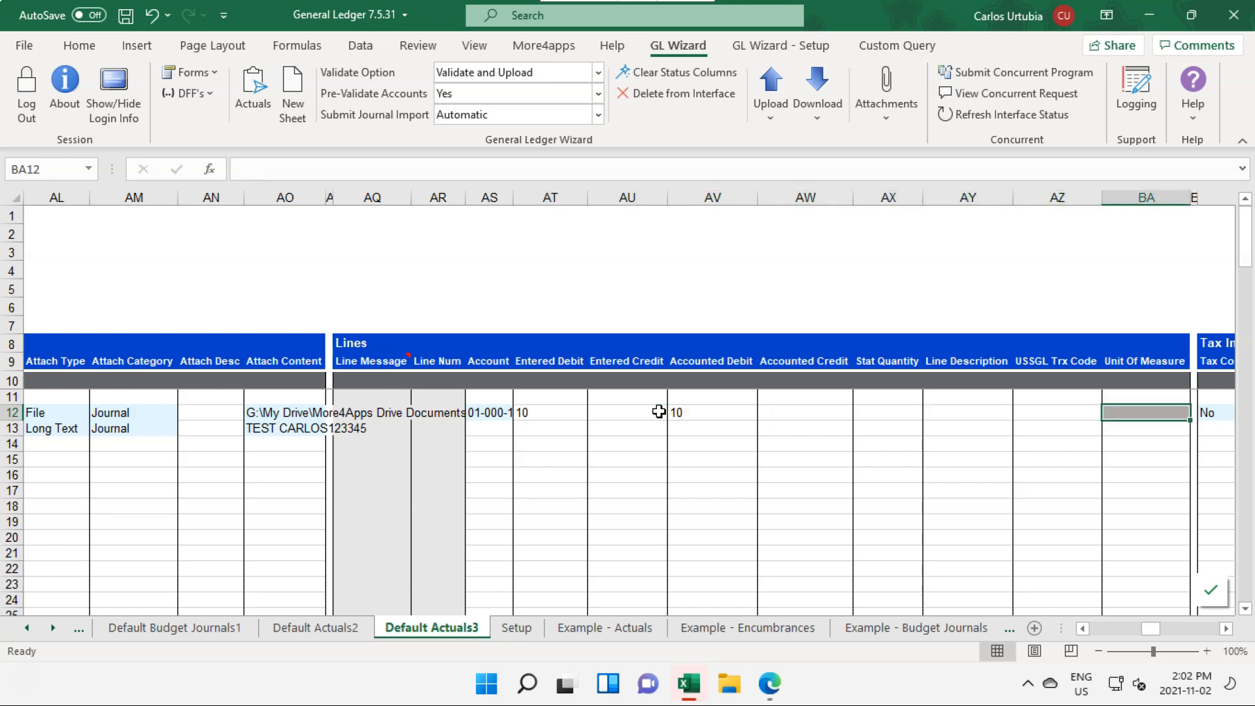
key(Right)
key(Right)
key(Right)
key(Right)
key(Right)
key(Right)
key(Right)
key(Right)
key(Right)
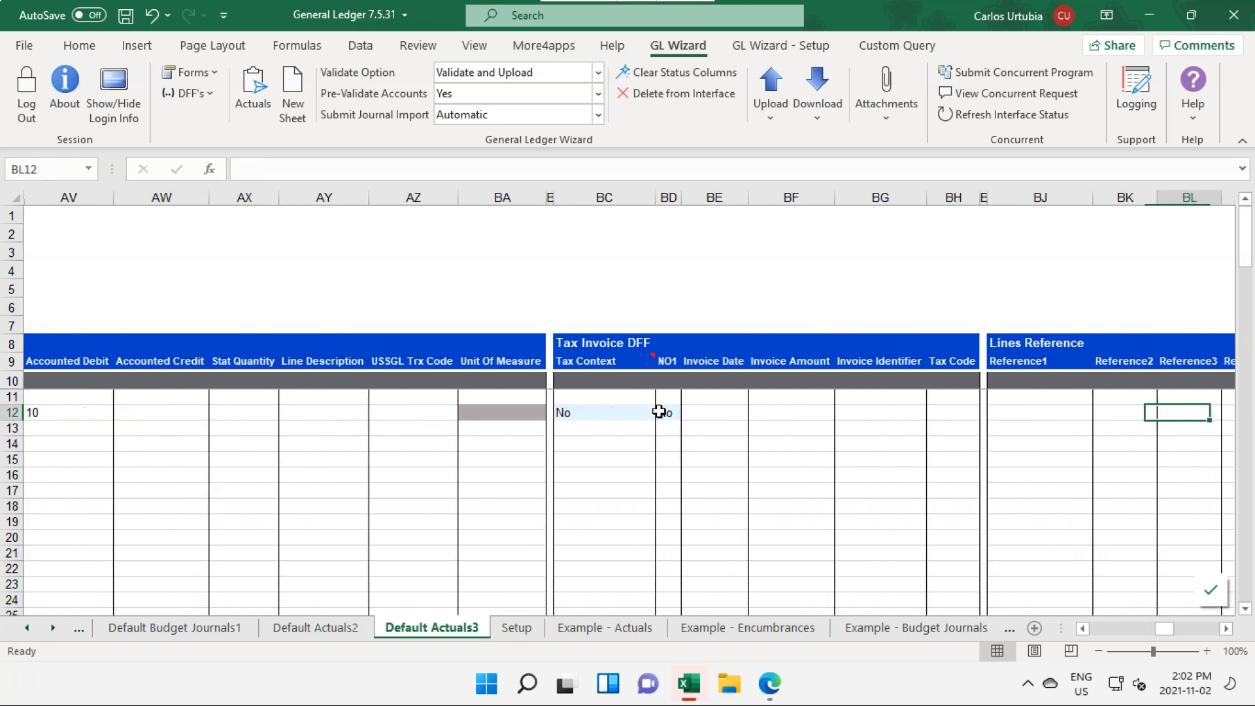
key(Right)
key(Right)
key(Right)
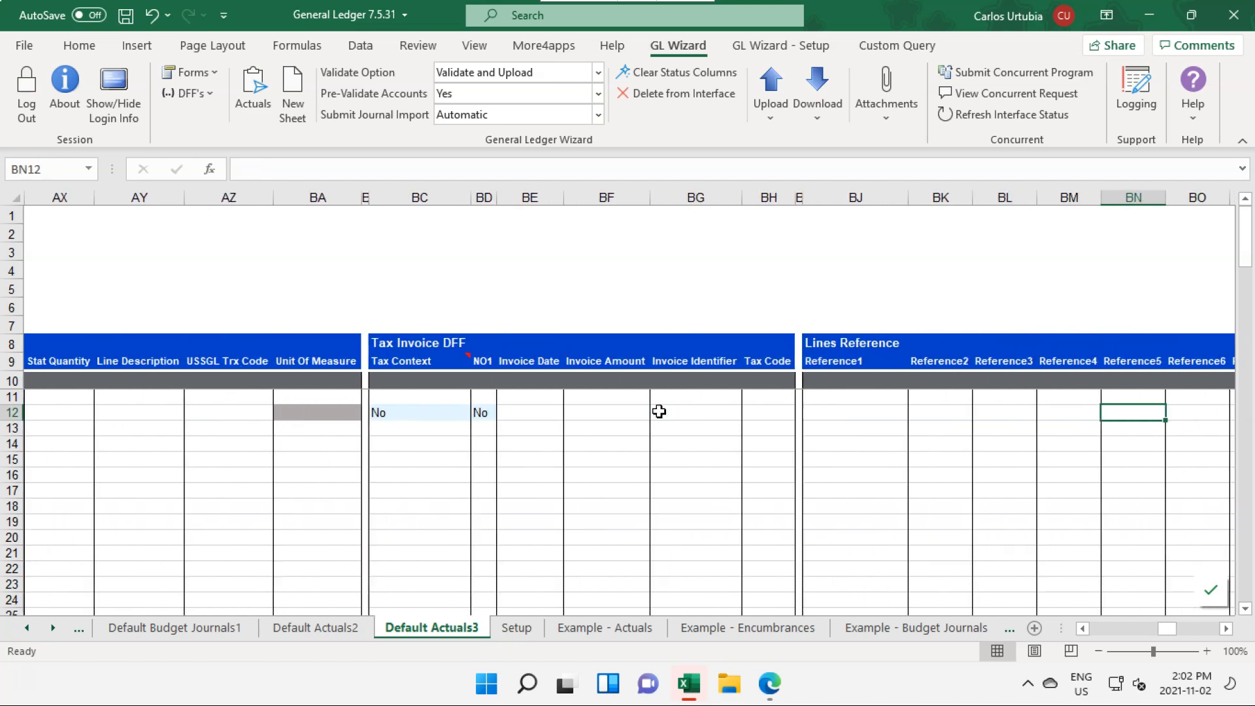
key(Right)
key(Right)
key(Right)
key(Right)
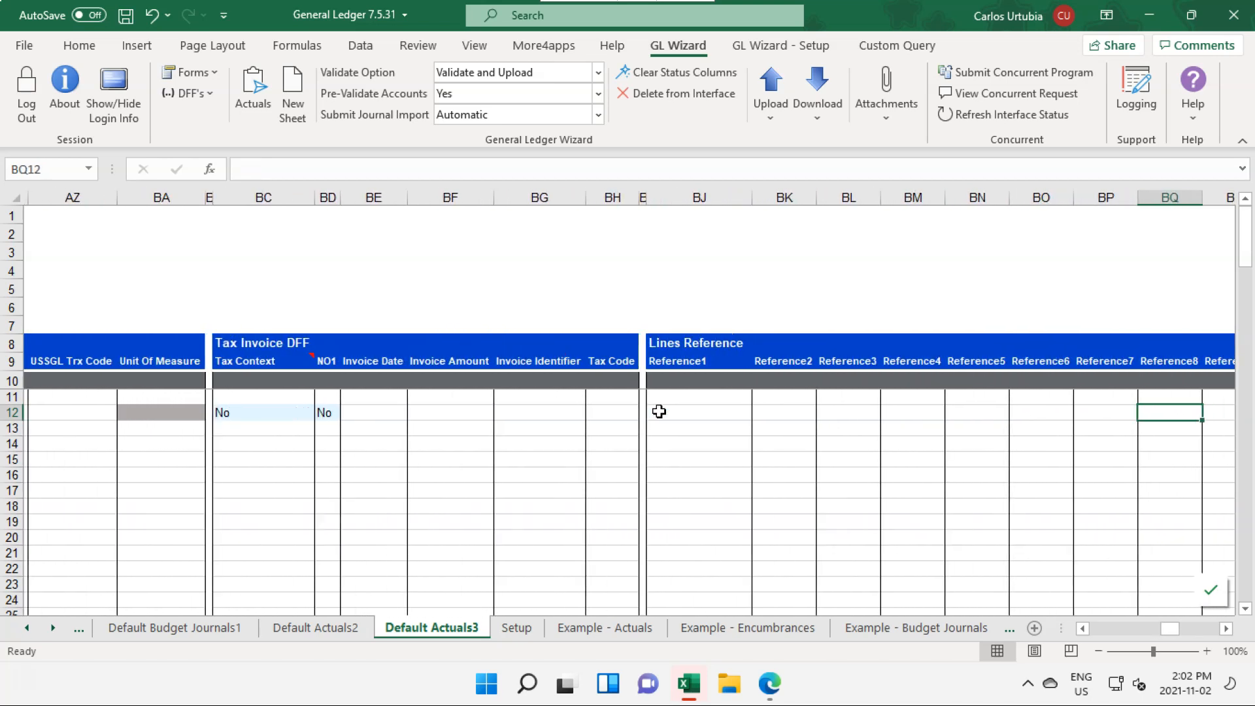
key(Right)
key(Right)
key(Right)
key(Right)
key(Right)
key(Right)
key(Right)
key(Right)
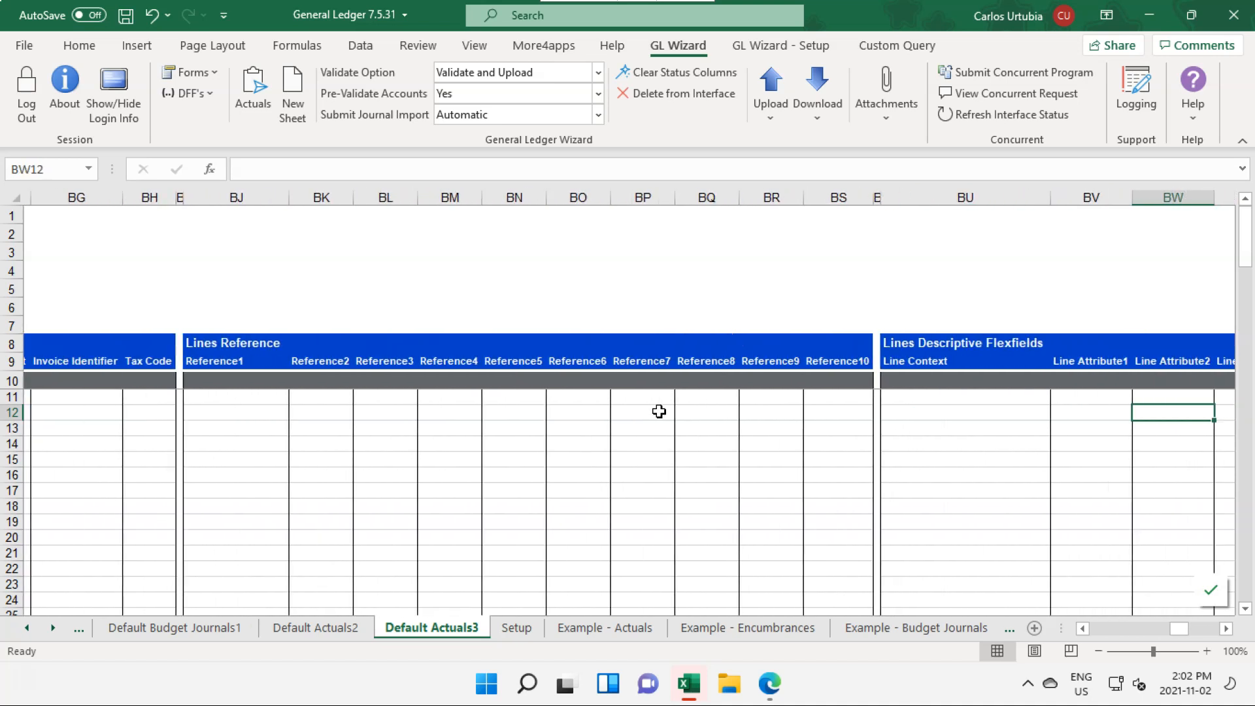
key(Right)
key(Right)
key(Right)
key(Right)
key(Right)
key(Right)
key(Right)
key(Right)
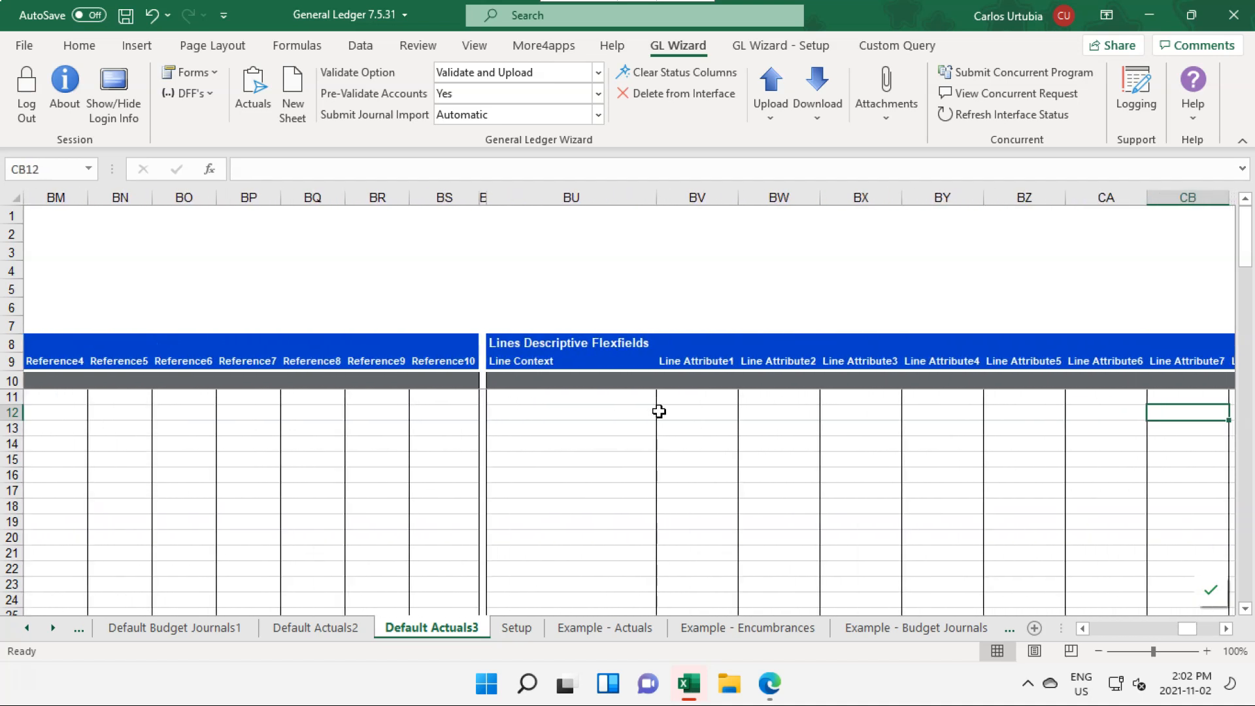
key(Right)
key(Right)
key(Right)
key(Right)
key(Right)
key(Right)
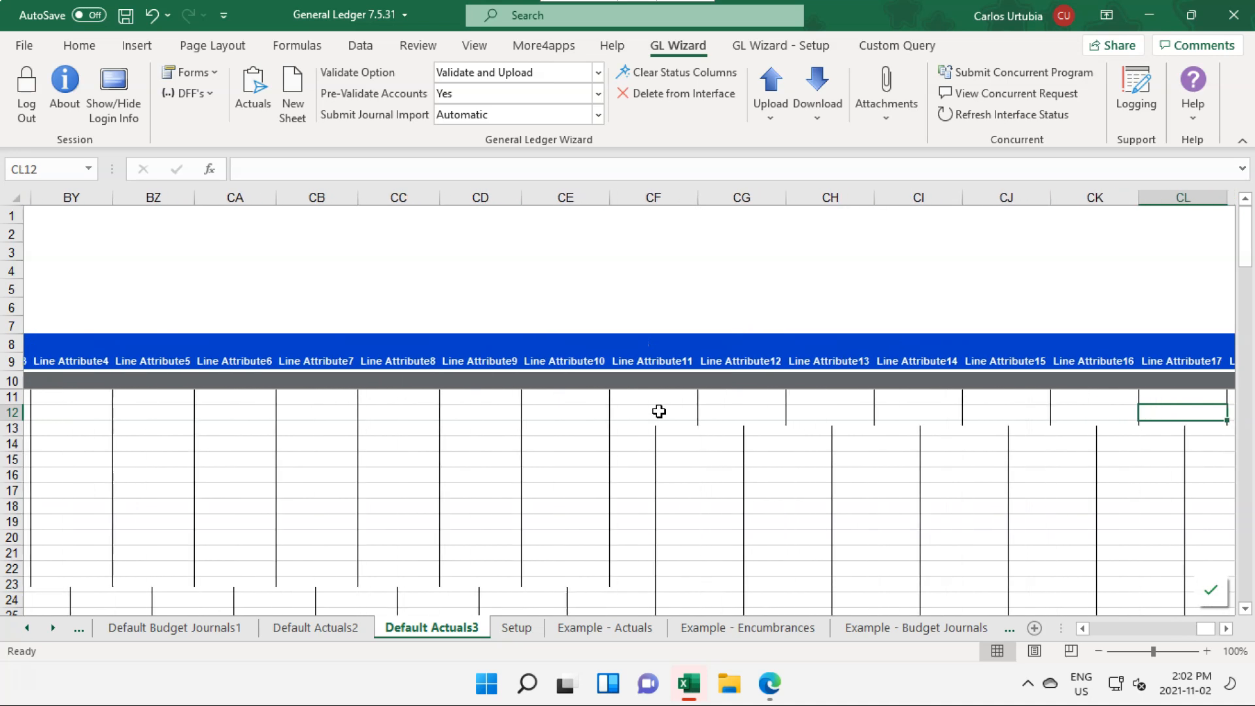
key(Left)
key(Left)
key(Left)
key(Left)
key(Left)
key(Left)
key(Left)
key(Left)
key(Left)
key(Left)
key(Left)
key(Left)
key(Left)
key(Left)
key(Left)
key(Left)
key(Left)
key(Left)
key(Left)
key(Left)
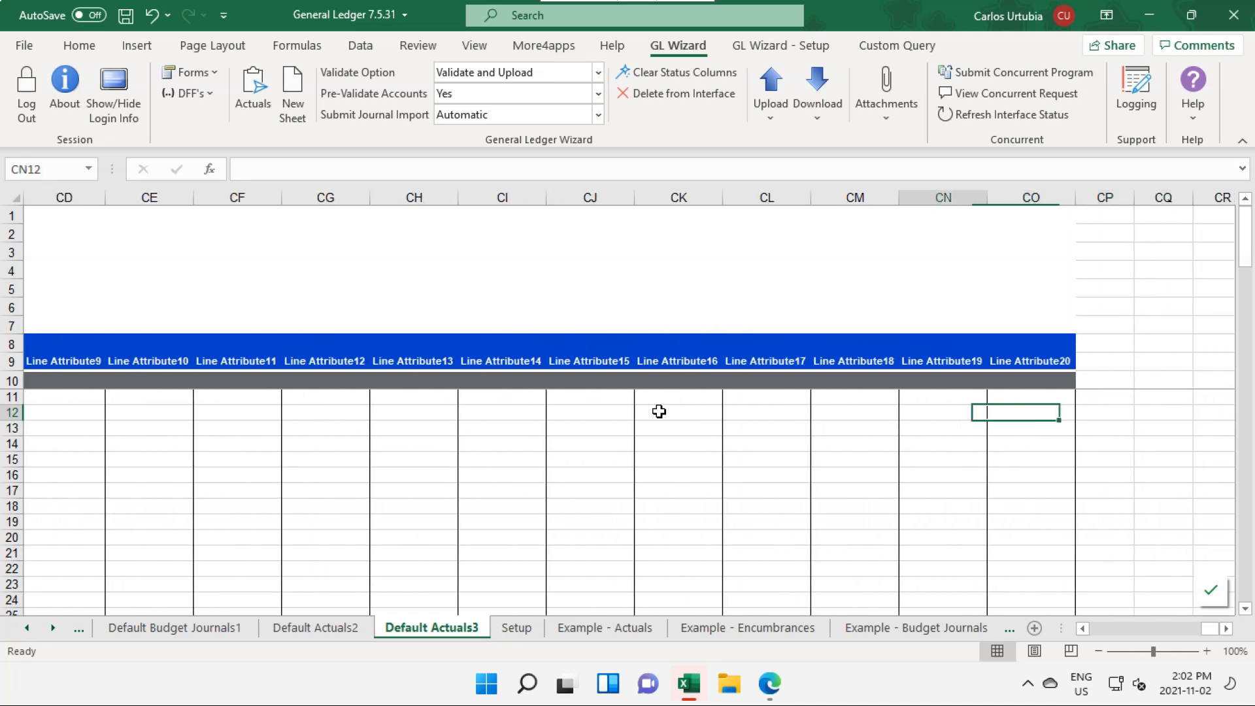
key(Left)
key(Left)
key(Left)
key(Left)
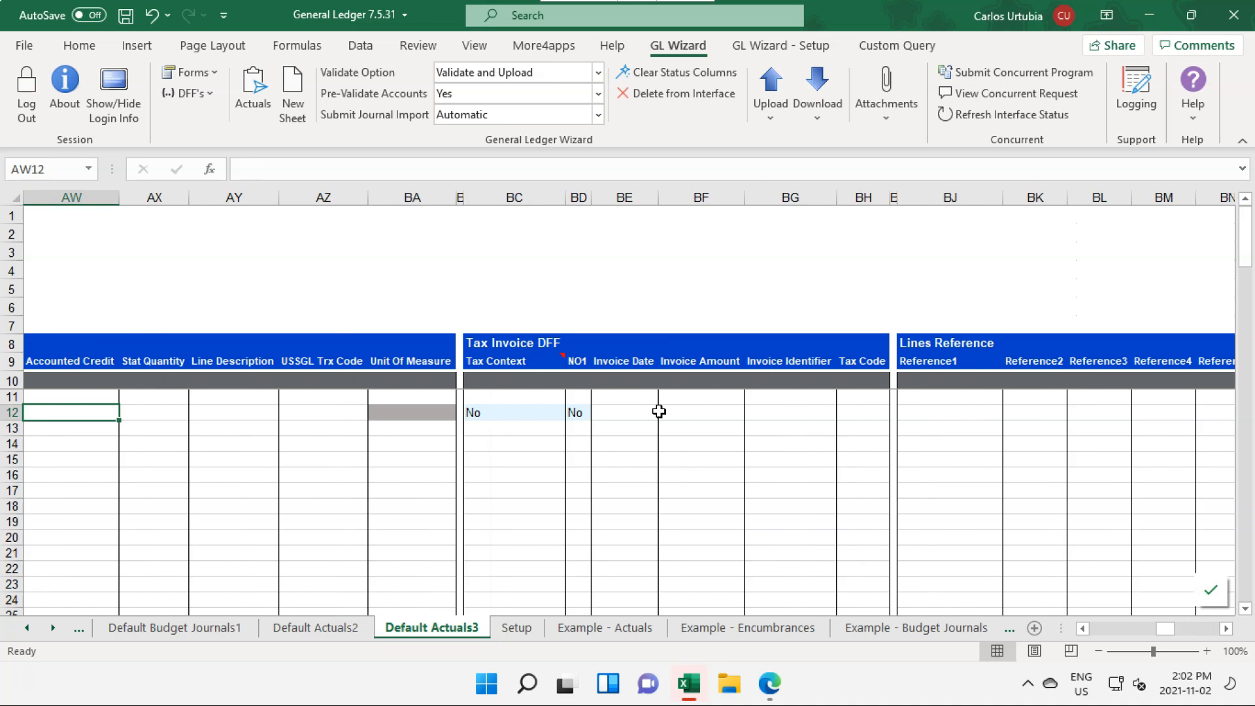
Copy the account combination from the row 12 journal line into the Account cell of row 13.
key(Left)
key(Left)
key(Left)
key(Left)
key(Left)
key(Left)
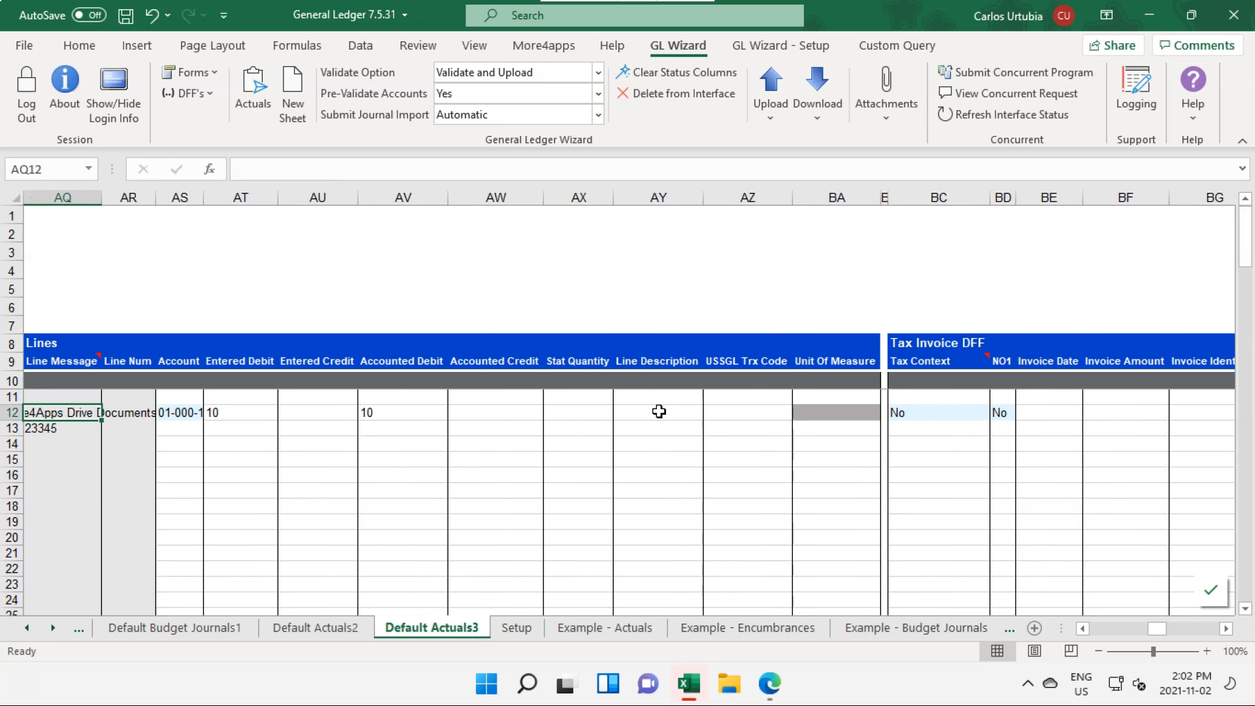
key(Left)
key(Left)
key(Right)
key(Right)
key(Right)
key(Right)
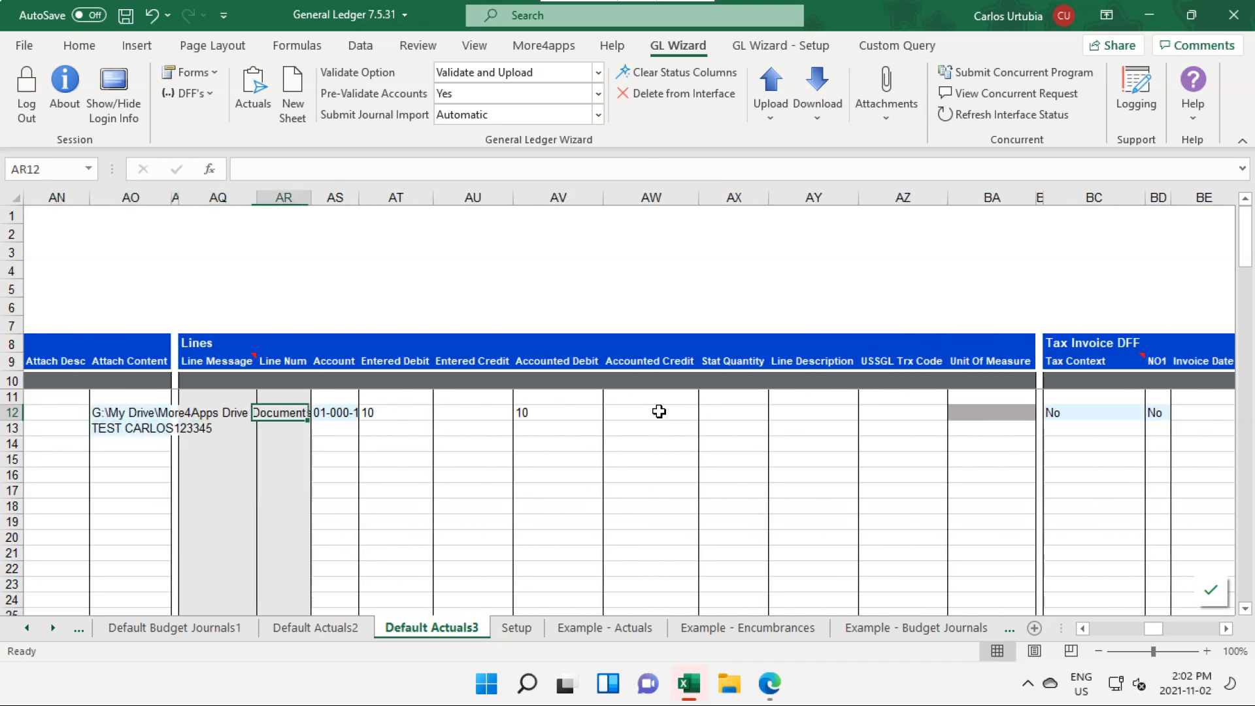
key(ctrl+c)
key(Down)
key(Return)
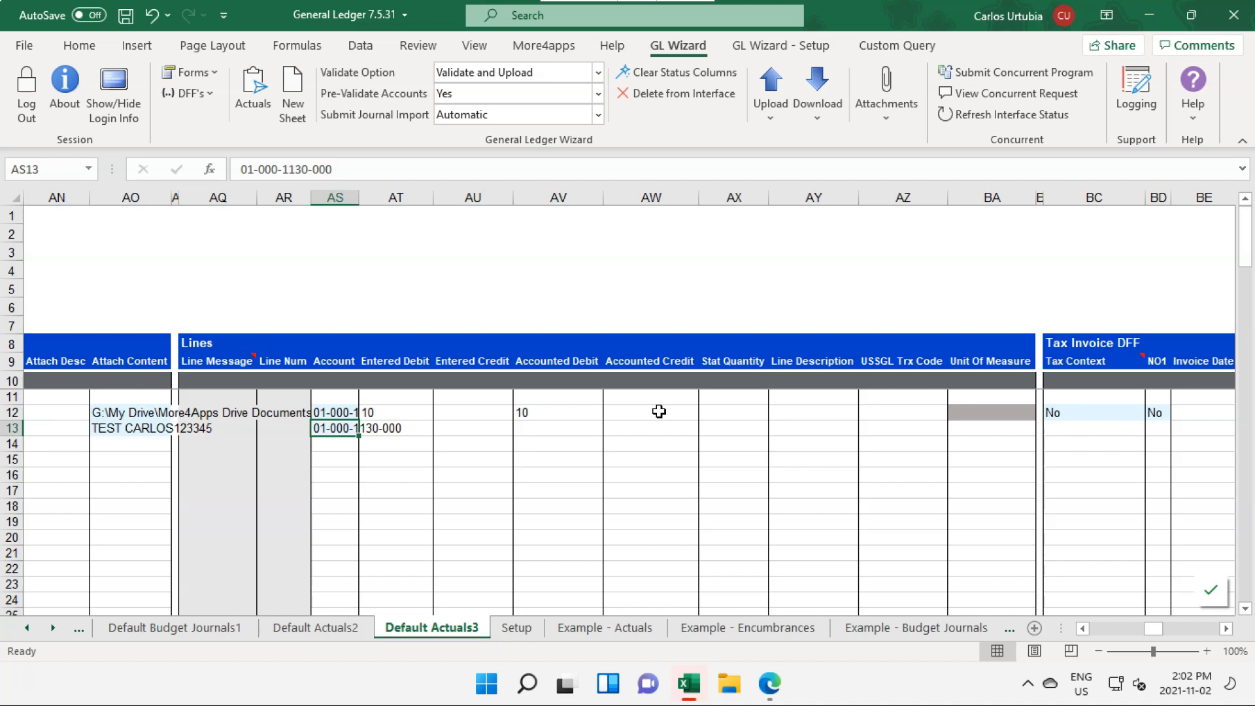
Enter 10 as both the Entered Credit and the Accounted Credit of the journal line in row 13.
key(Right)
key(Right)
text(10)
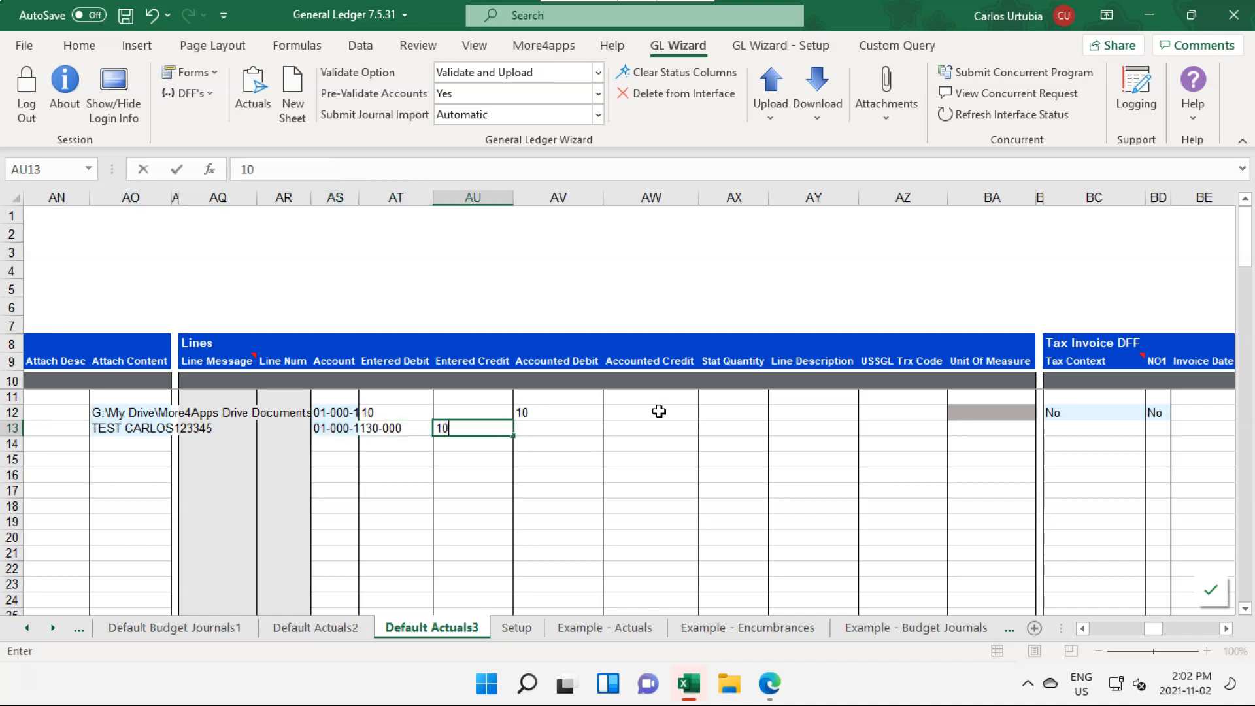
key(Tab)
key(Tab)
text(10)
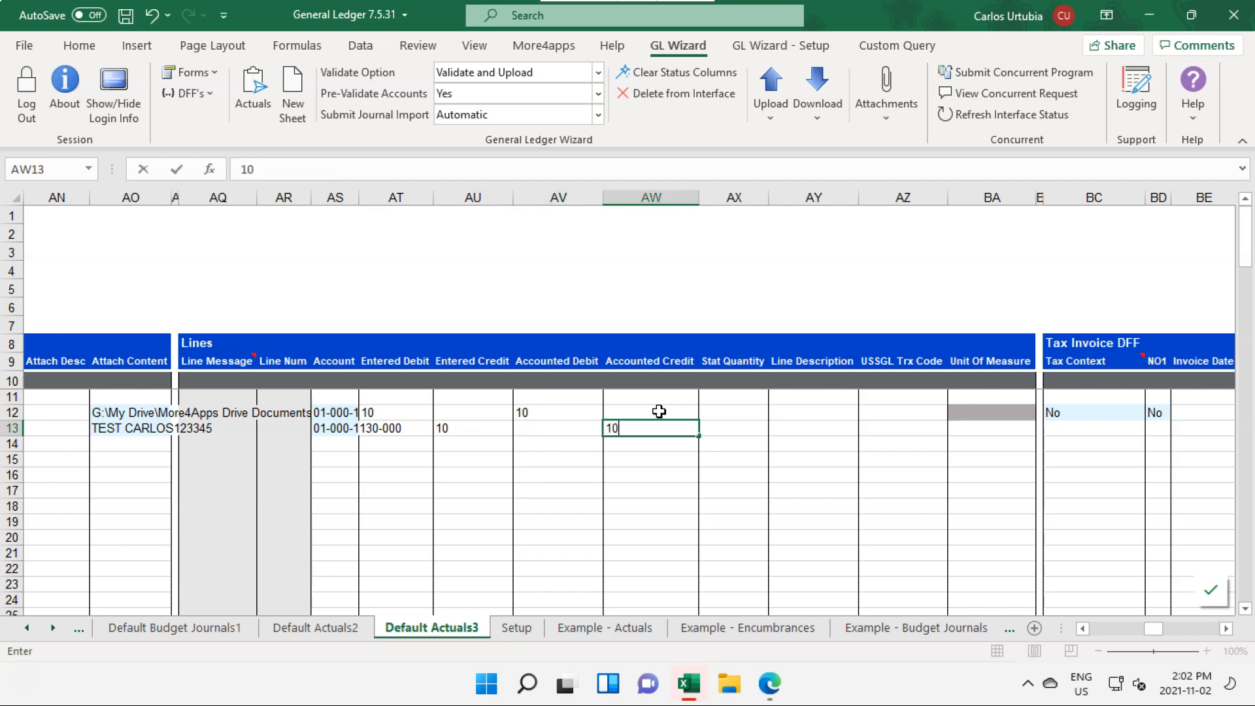
key(shift+Return)
Go back along row 12 to the start of the sheet and check its Upload Results and Header columns.
key(Left)
key(Left)
key(Left)
key(Left)
key(Left)
key(Left)
key(Left)
key(Left)
key(Left)
key(Left)
key(Left)
key(Left)
key(Left)
key(Left)
key(Left)
key(Left)
key(Left)
key(Left)
key(Left)
key(Left)
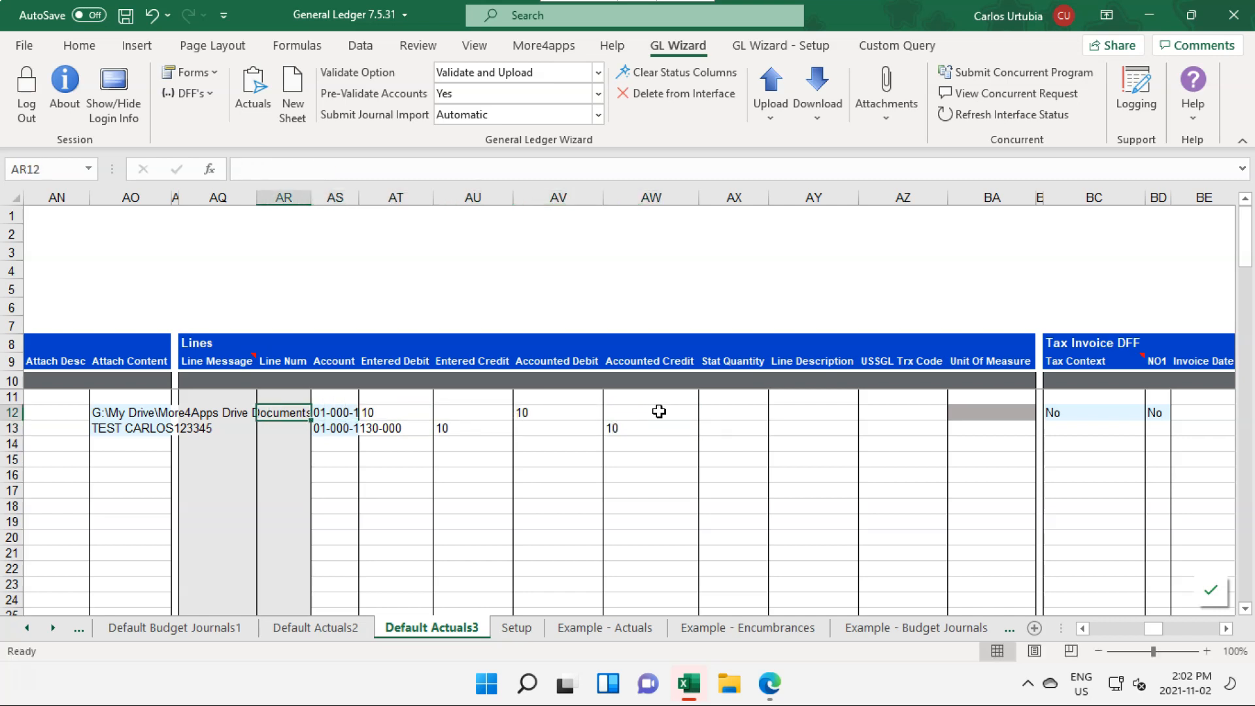
key(Left)
key(Left)
key(Left)
key(Left)
key(Left)
key(Left)
key(Left)
key(Left)
key(Left)
key(Left)
key(Left)
key(Left)
key(Left)
key(Left)
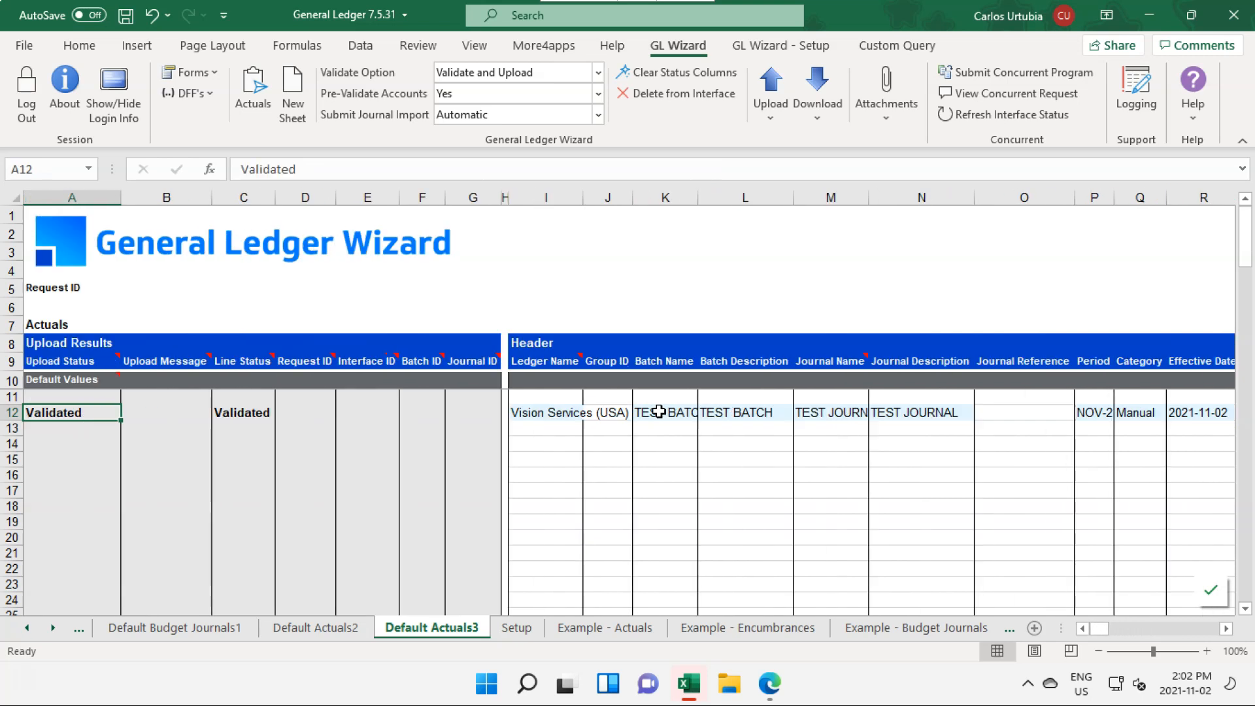
Select the Ledger Name cell in row 12 and set the Validate Option to Validate only.
key(Right)
key(Right)
key(Right)
key(Right)
key(Right)
key(Right)
key(Right)
key(Right)
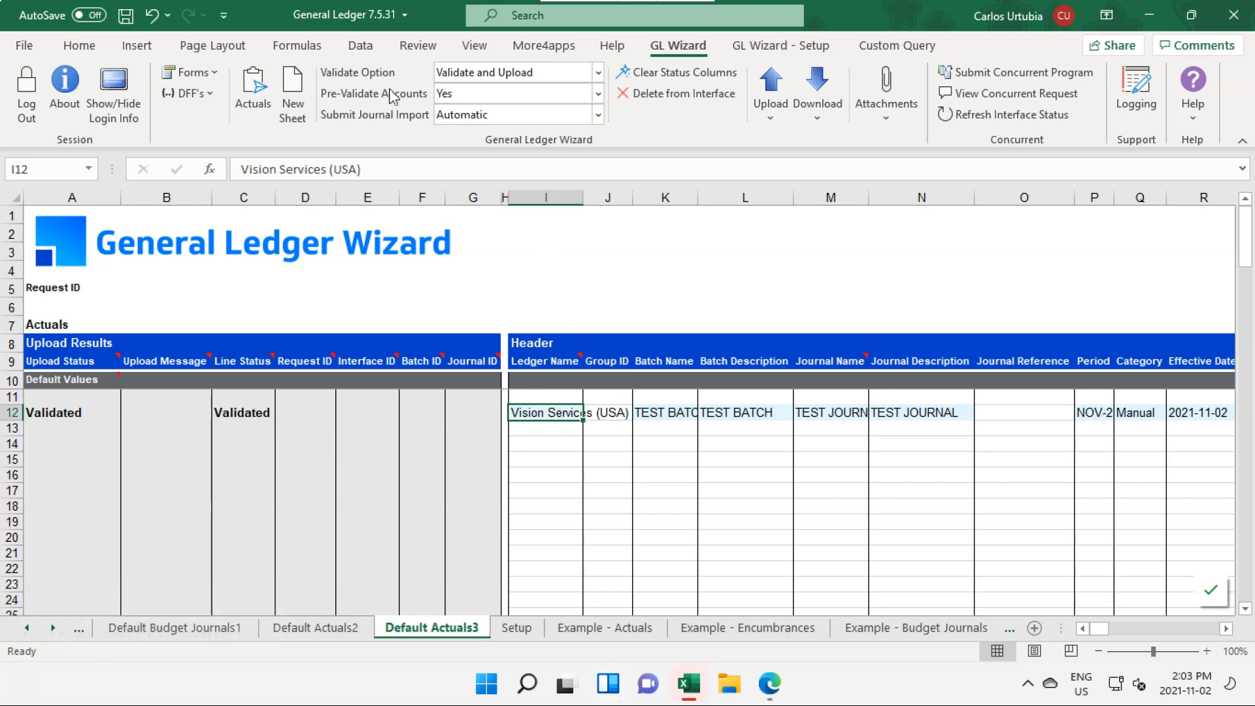
click(477, 72)
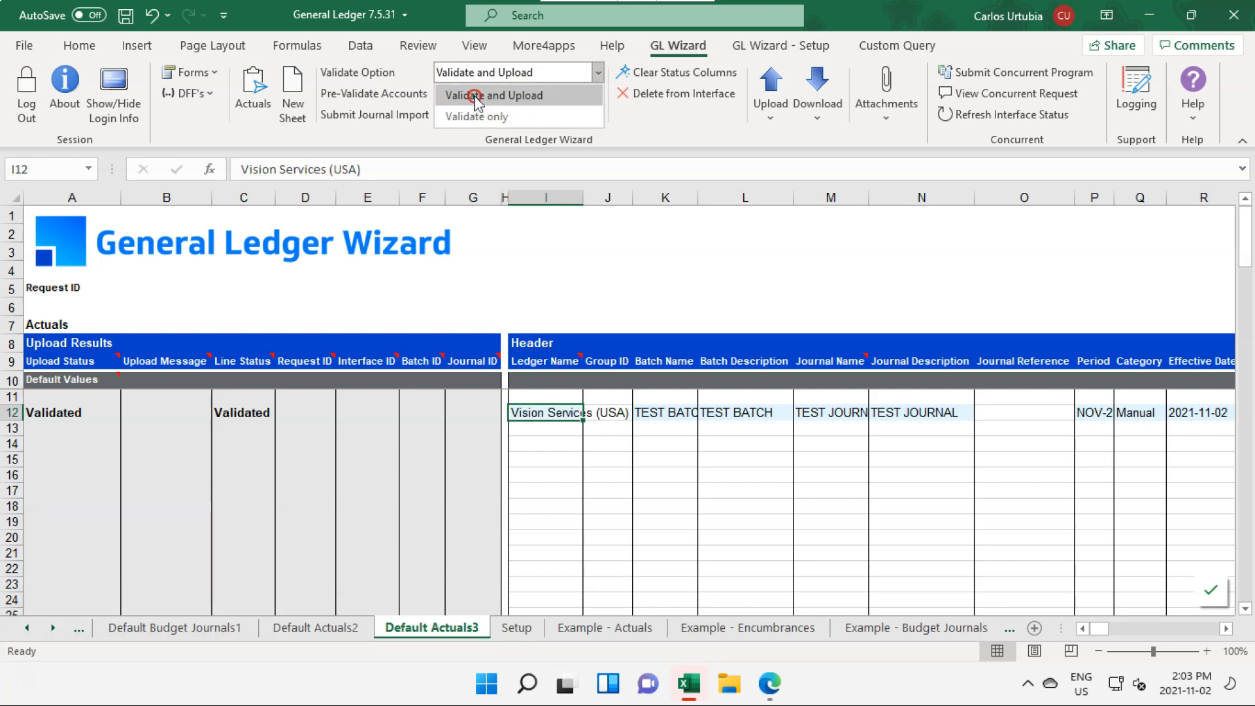
click(475, 117)
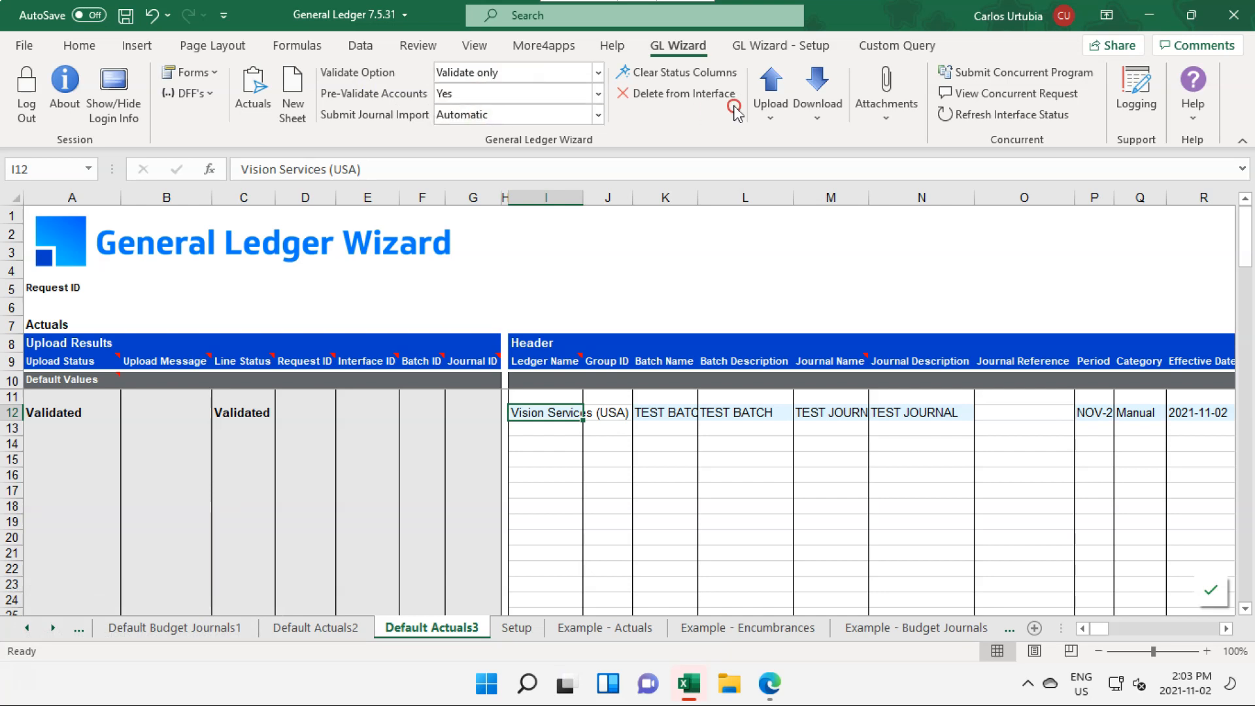
Run the selected journal through Upload Selected to validate its lines, and close the processing results.
click(767, 99)
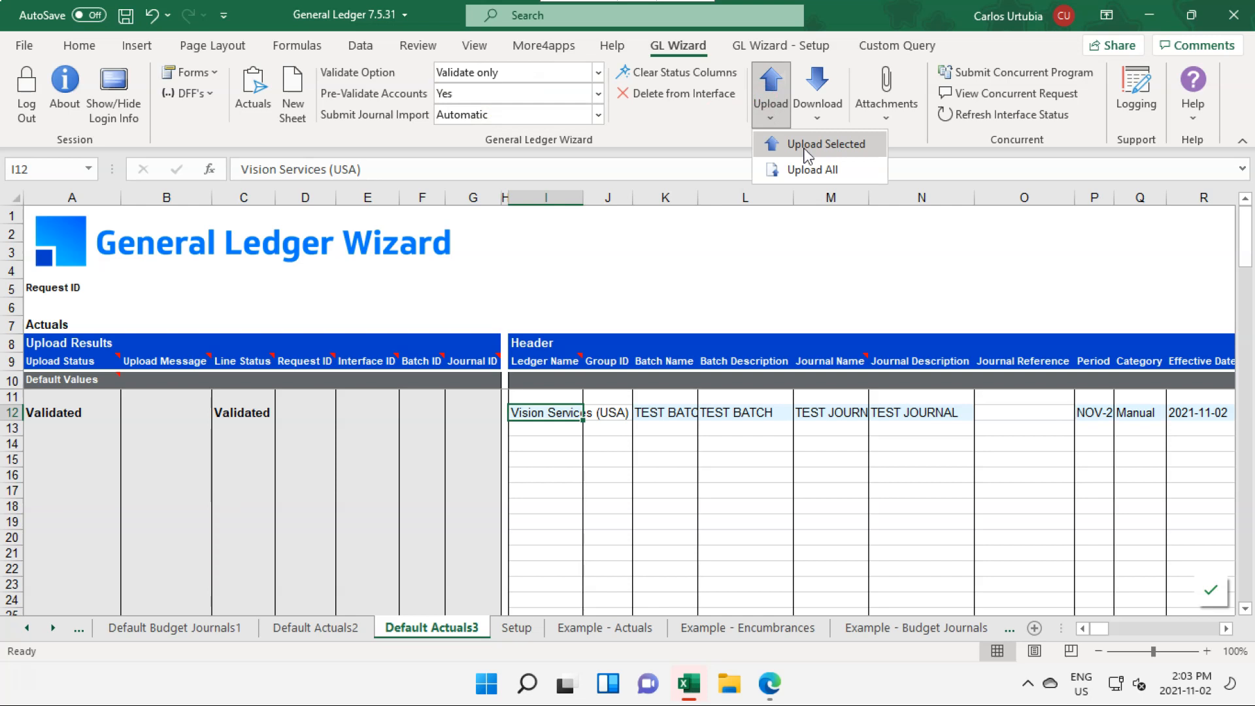
click(806, 145)
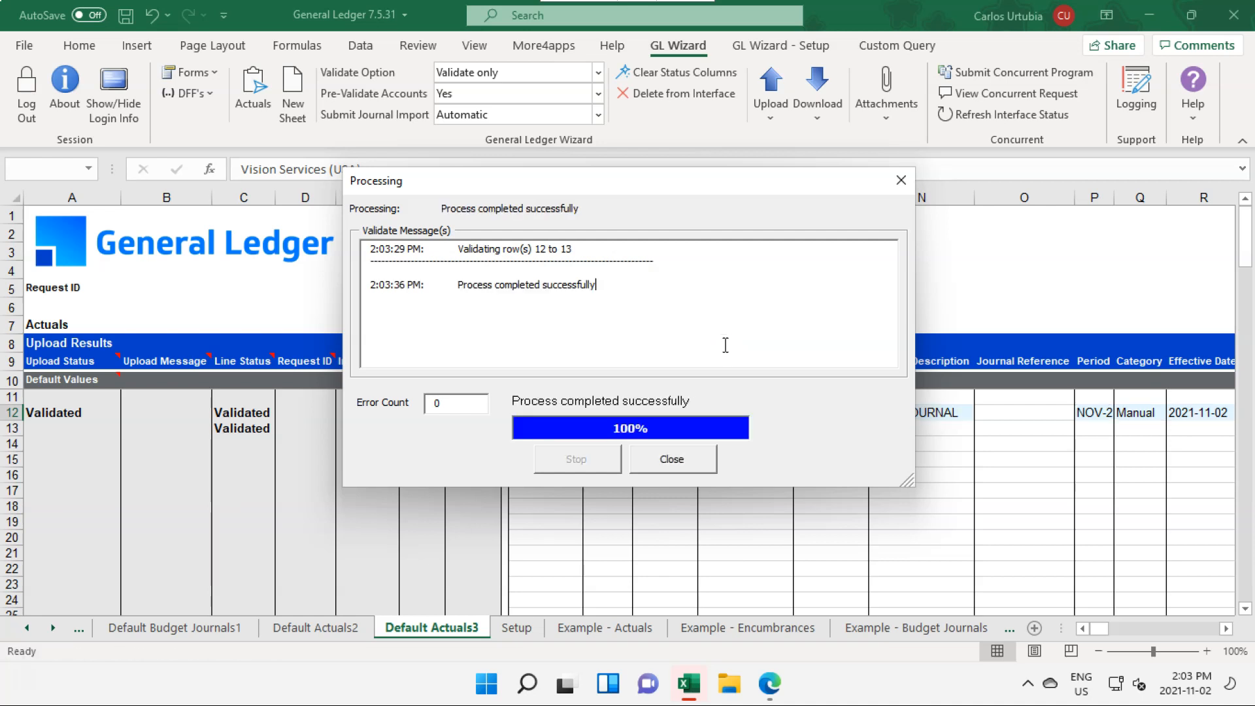
click(672, 457)
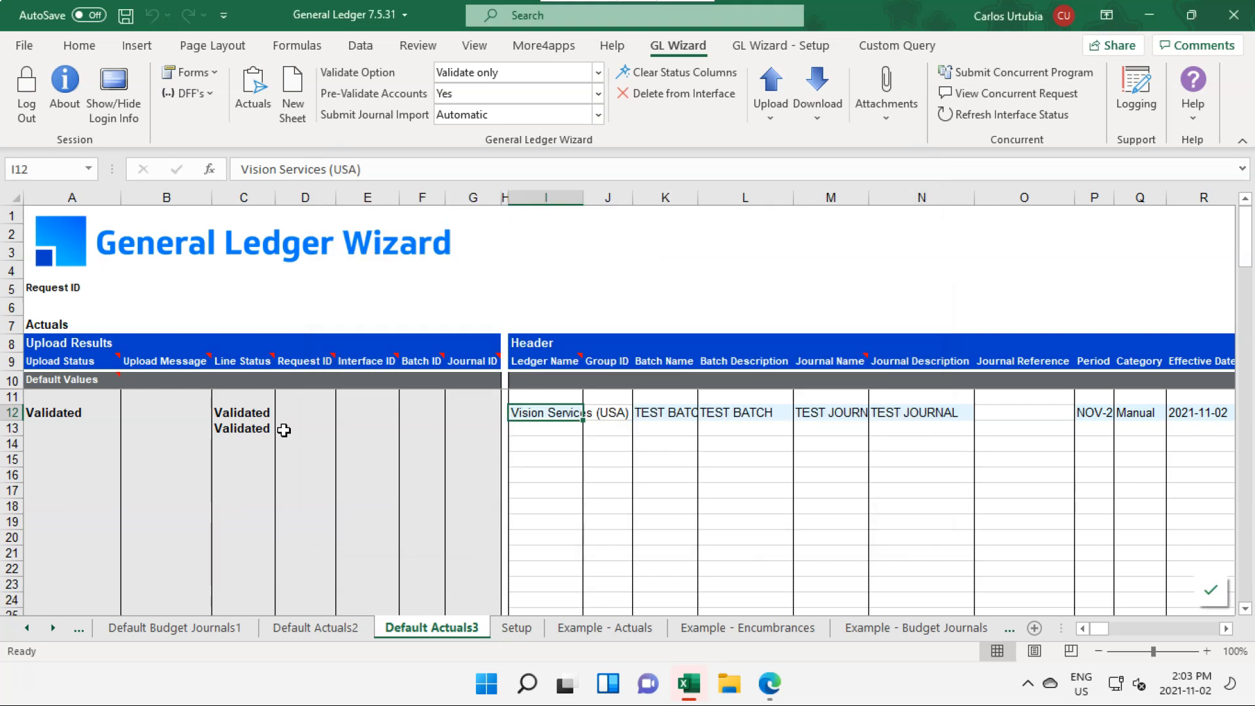
Set the Validate Option to Validate and Upload, keeping Pre-Validate Accounts at Yes.
click(598, 72)
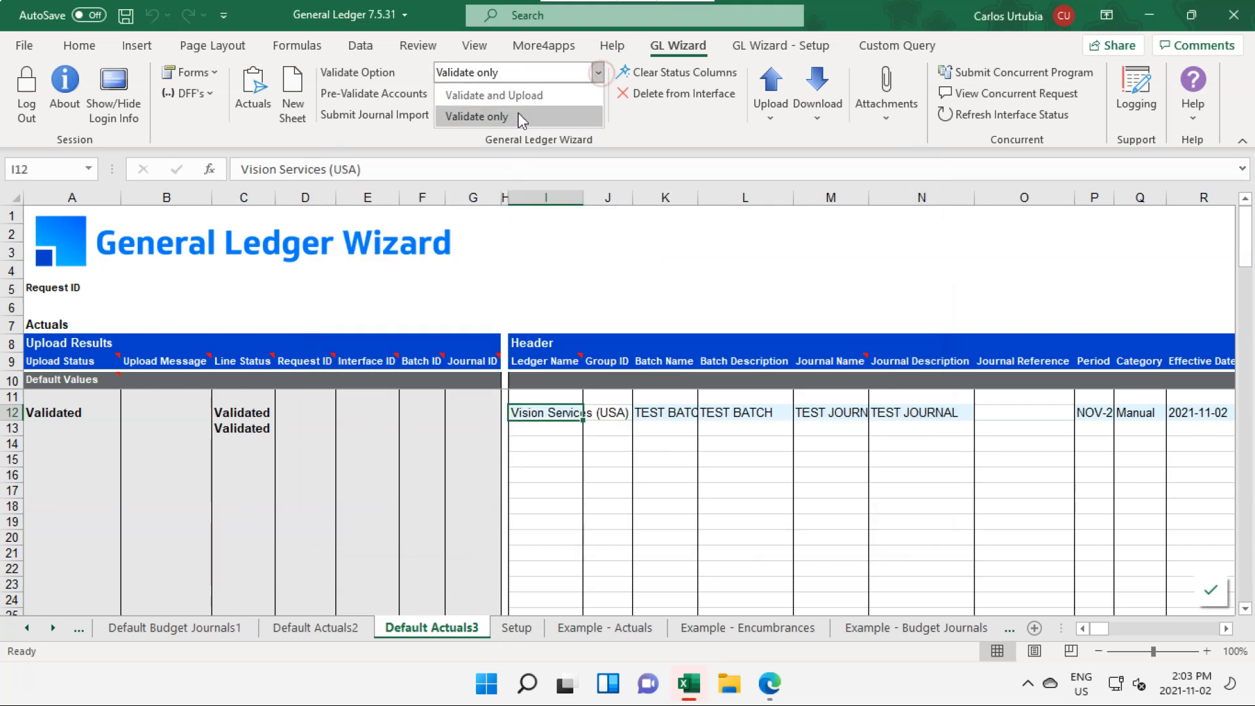
click(516, 93)
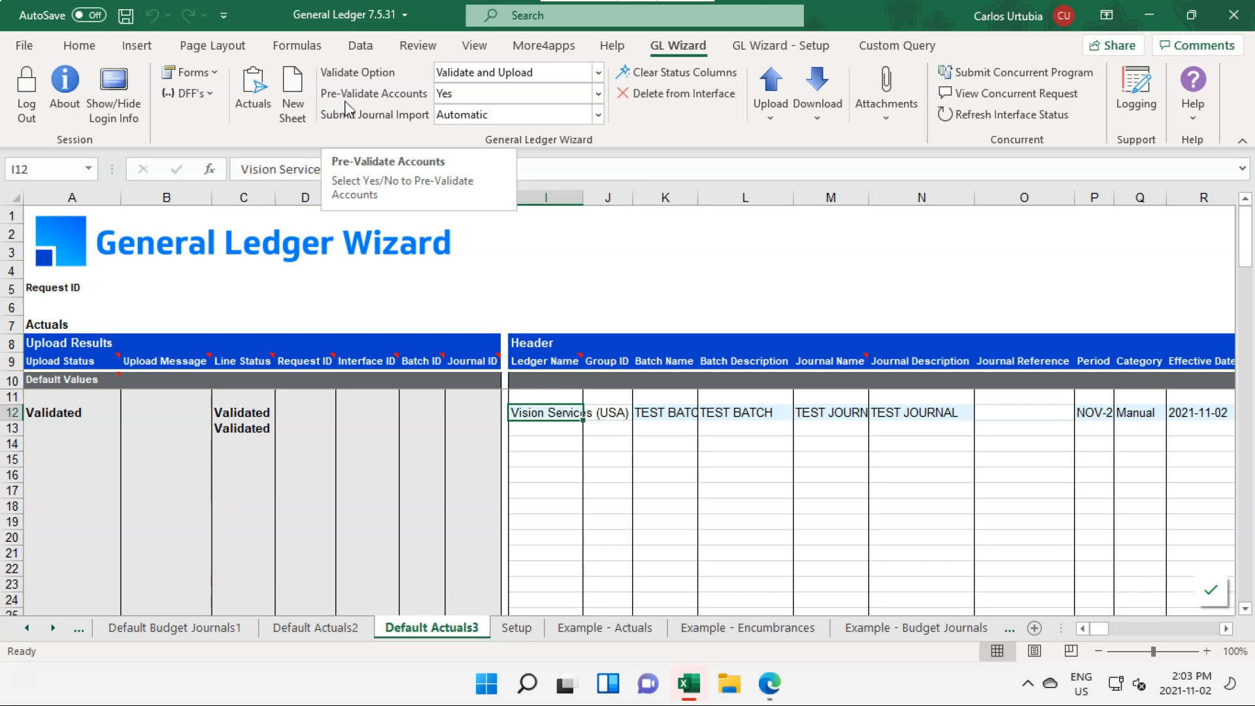
click(482, 94)
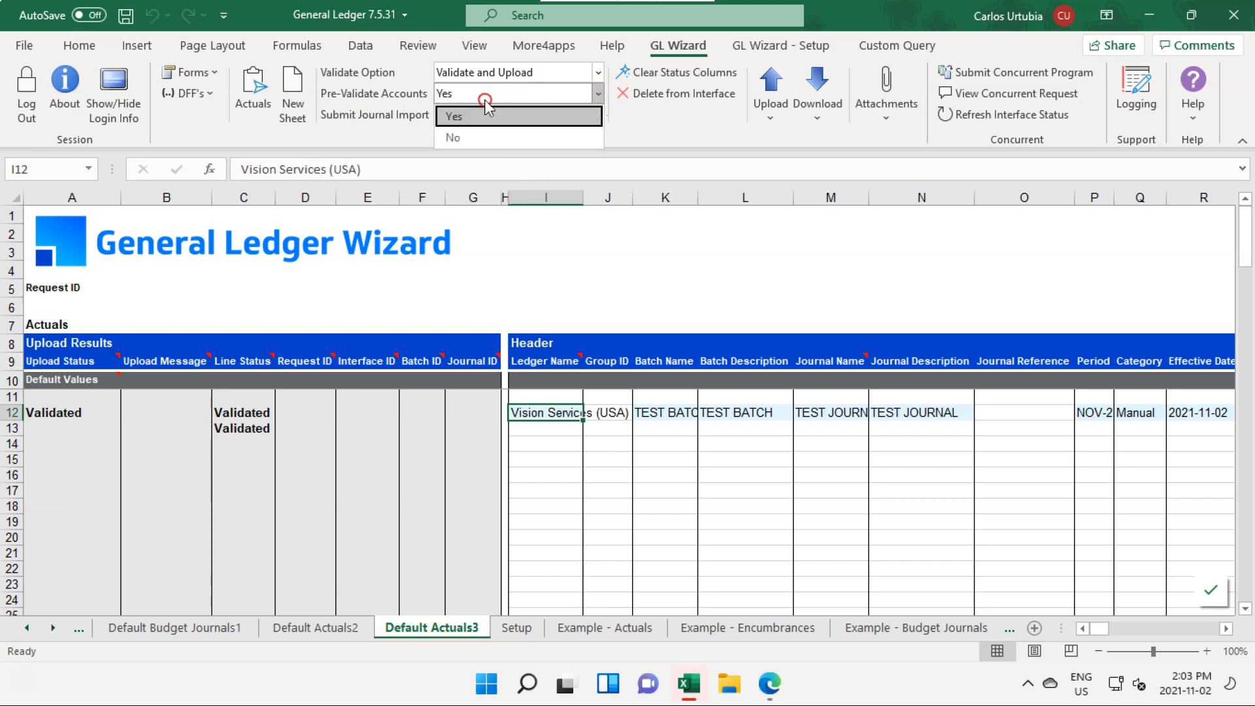
click(456, 140)
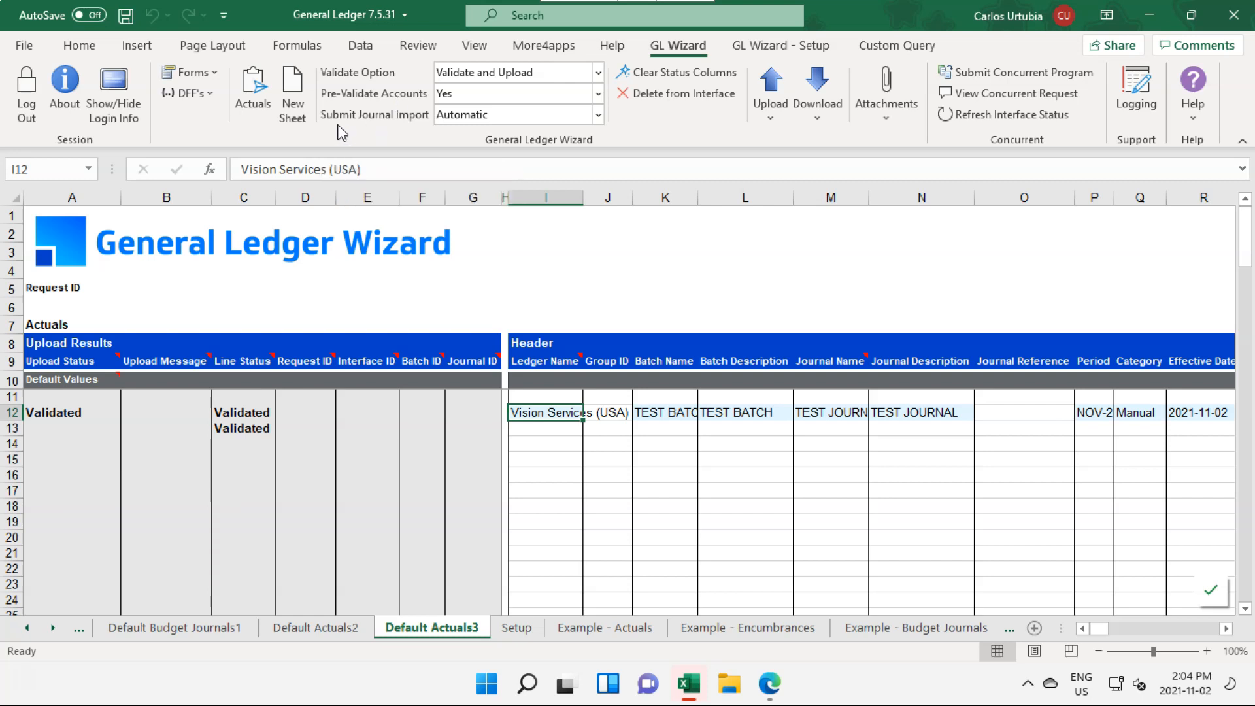
Switch Submit Journal Import to Manual and back to Automatic.
click(596, 122)
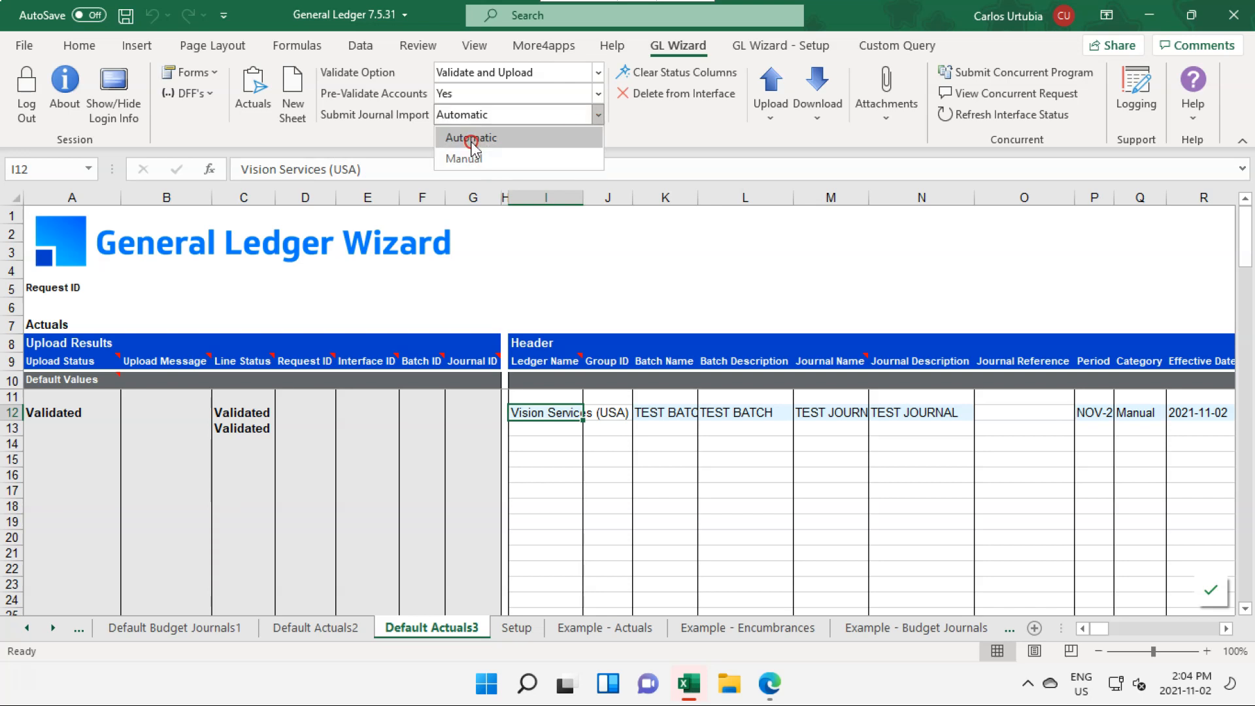
click(501, 160)
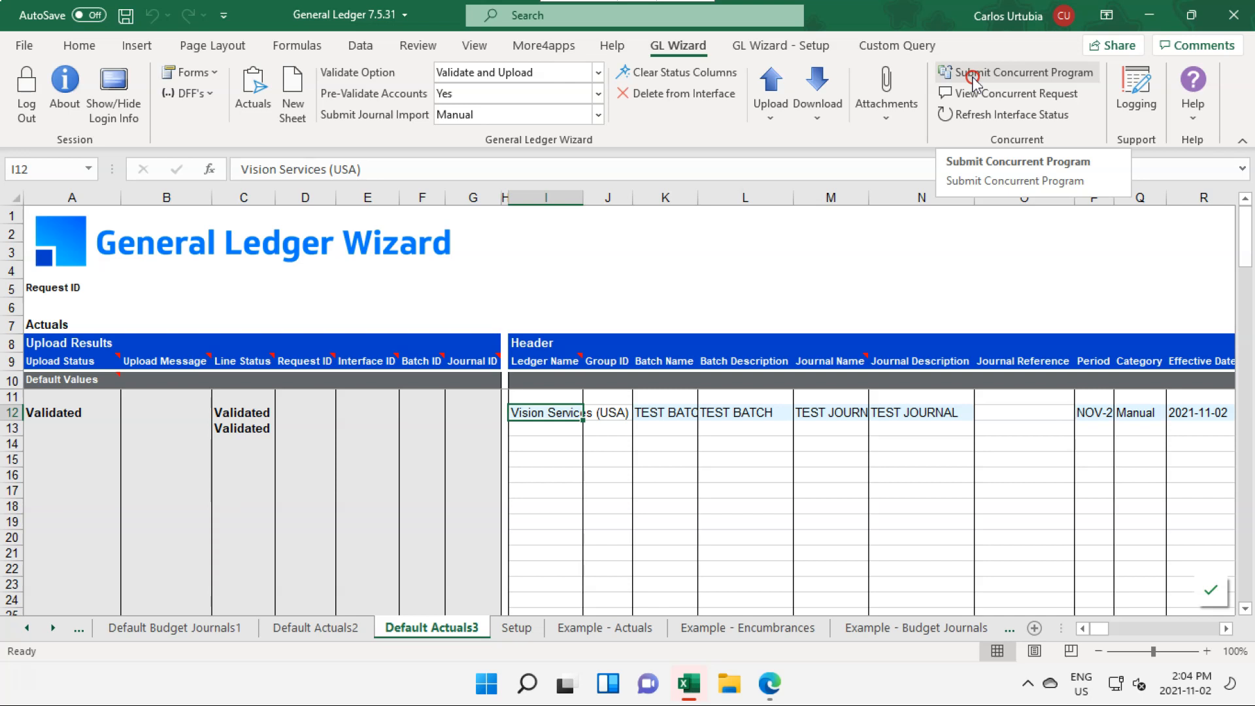
click(598, 115)
click(530, 143)
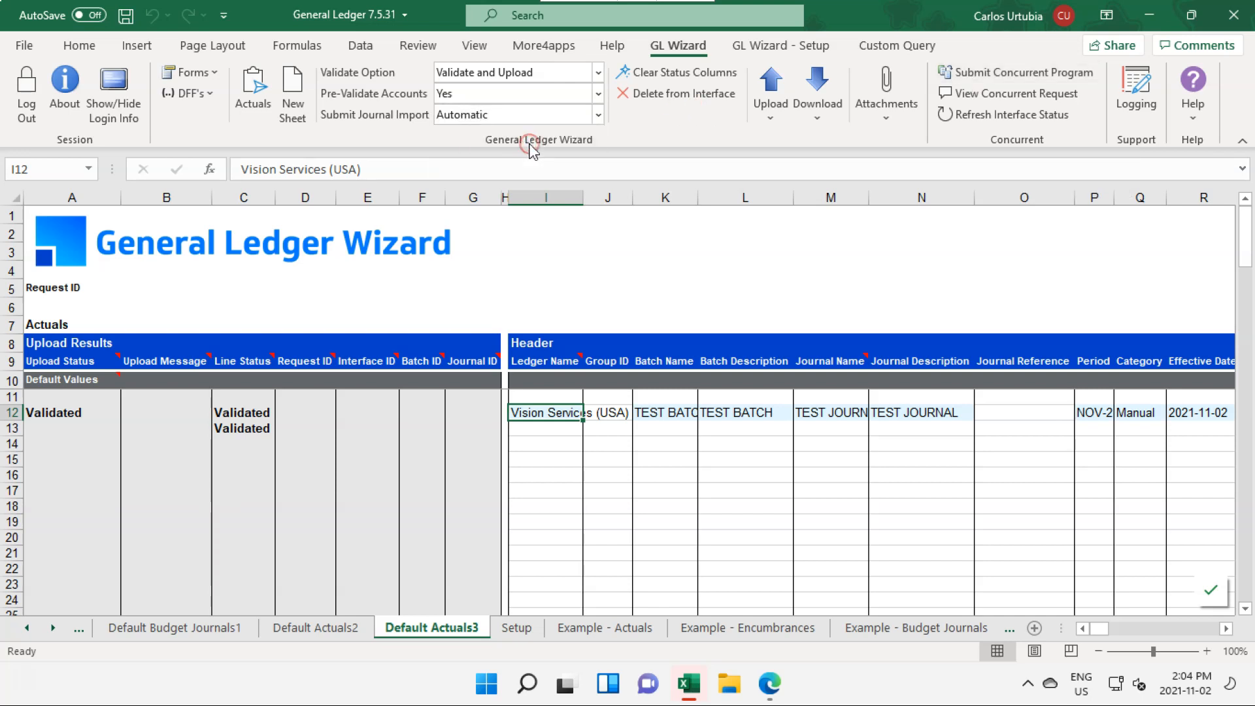
Upload the selected TEST JOURNAL with automatic journal import, and close the processing results.
click(769, 116)
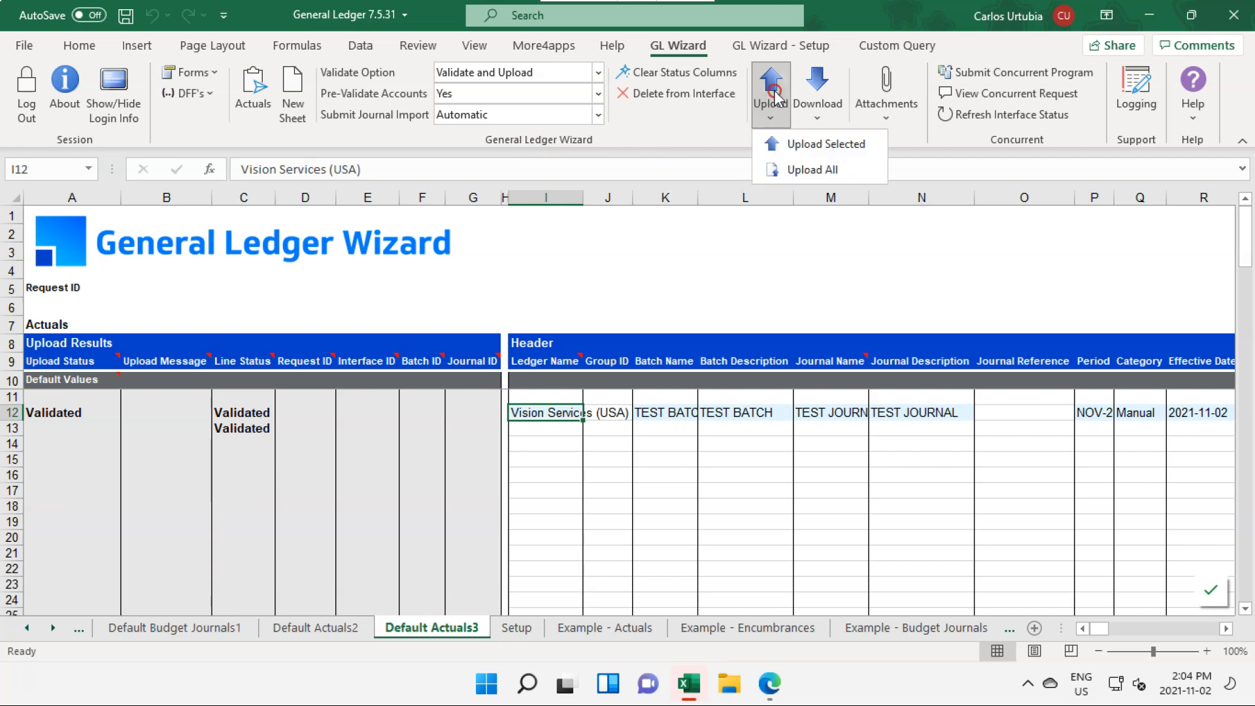
click(789, 145)
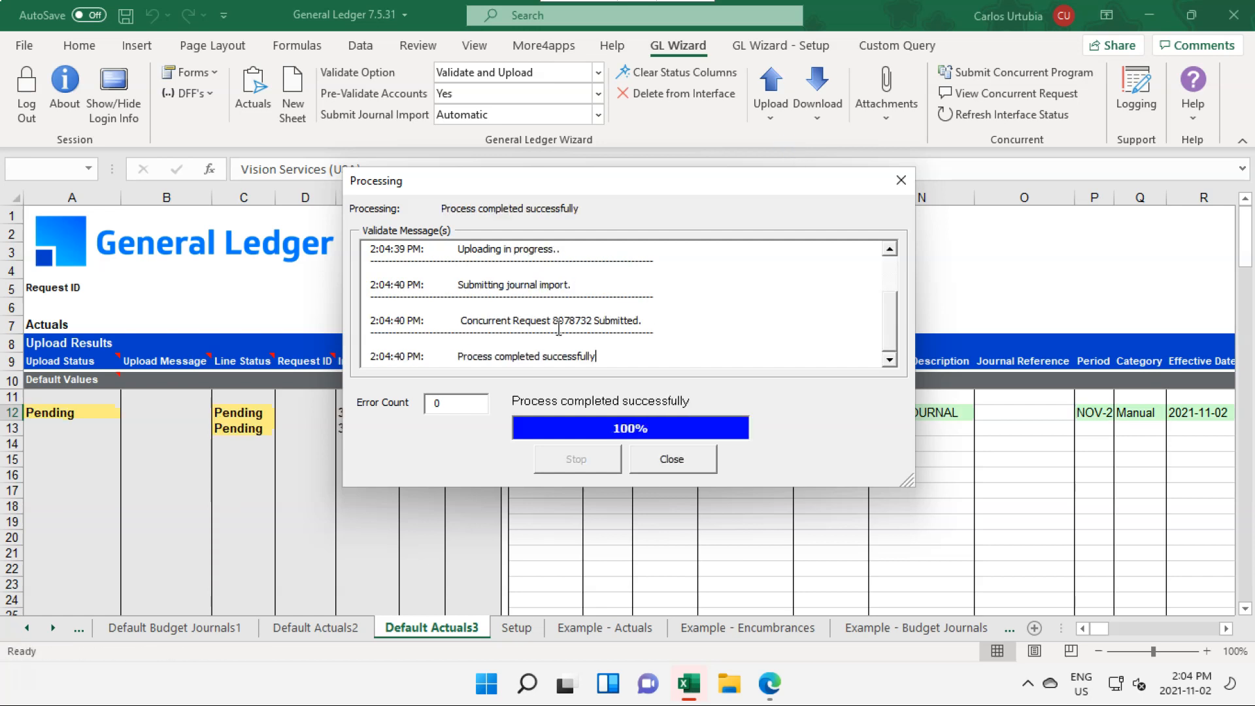
click(668, 461)
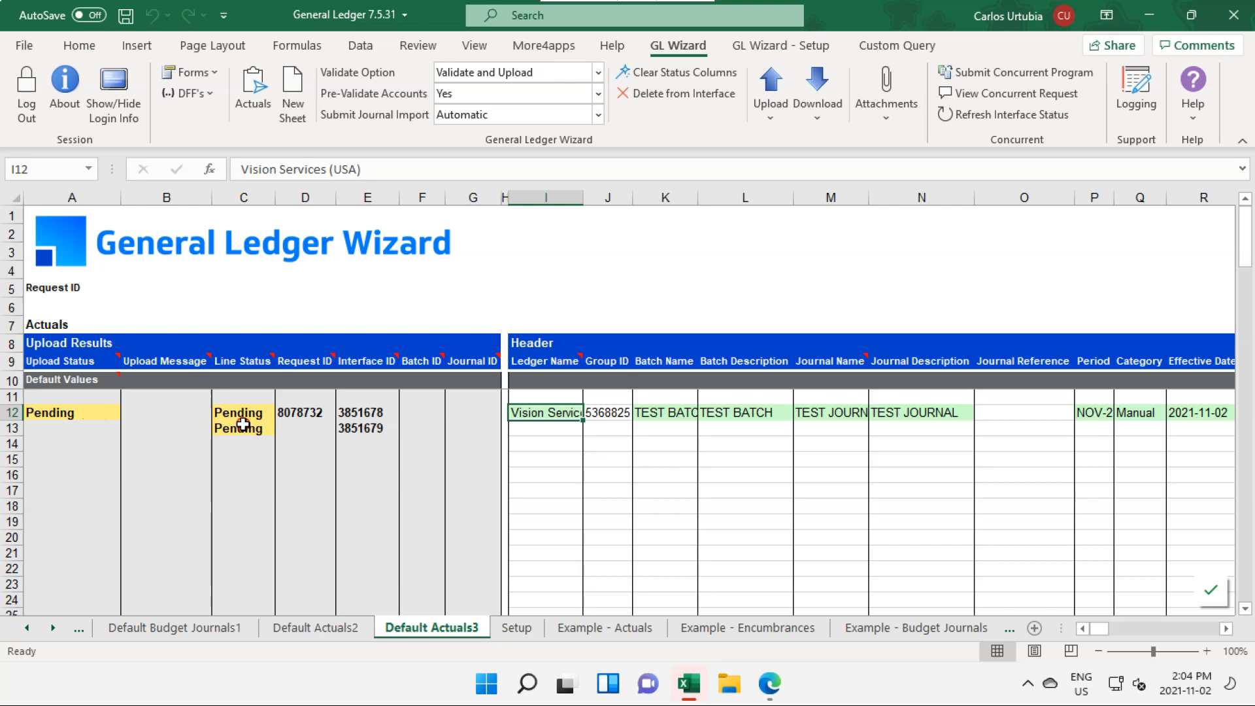
Open the concurrent requests list and refresh it until the Journal Import request has finished.
click(997, 105)
click(999, 94)
click(877, 182)
click(871, 187)
click(871, 188)
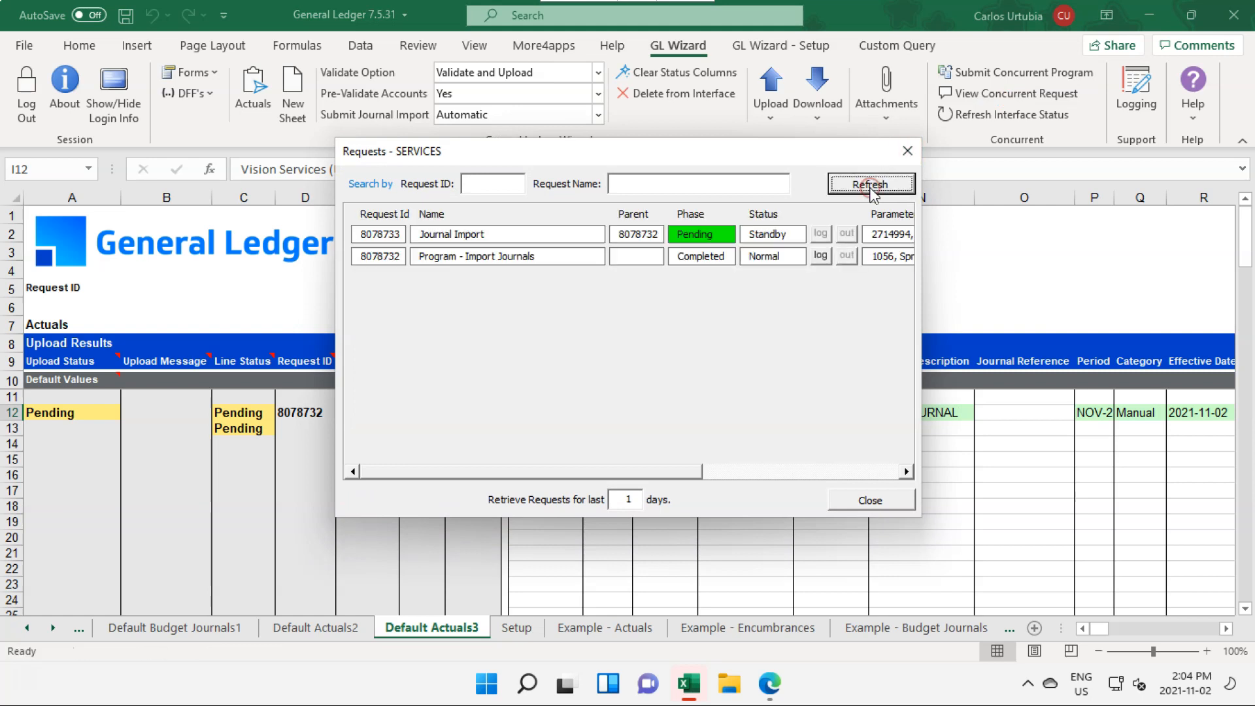
click(870, 187)
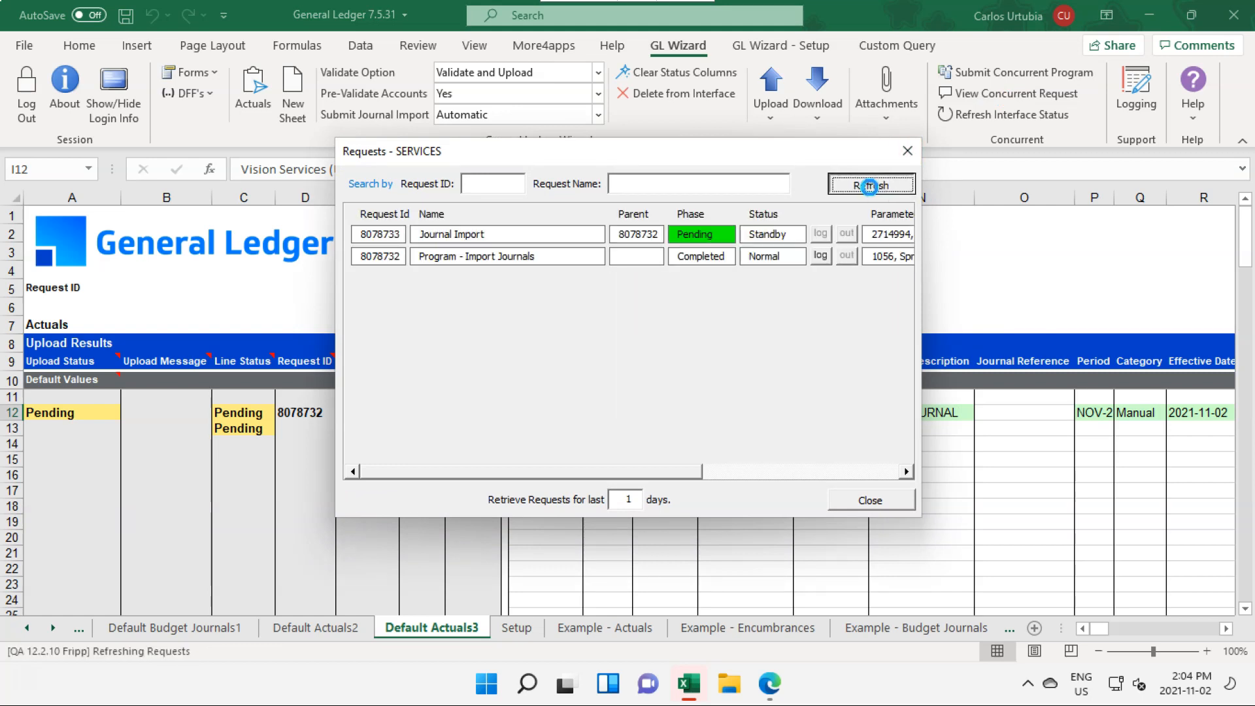
click(843, 185)
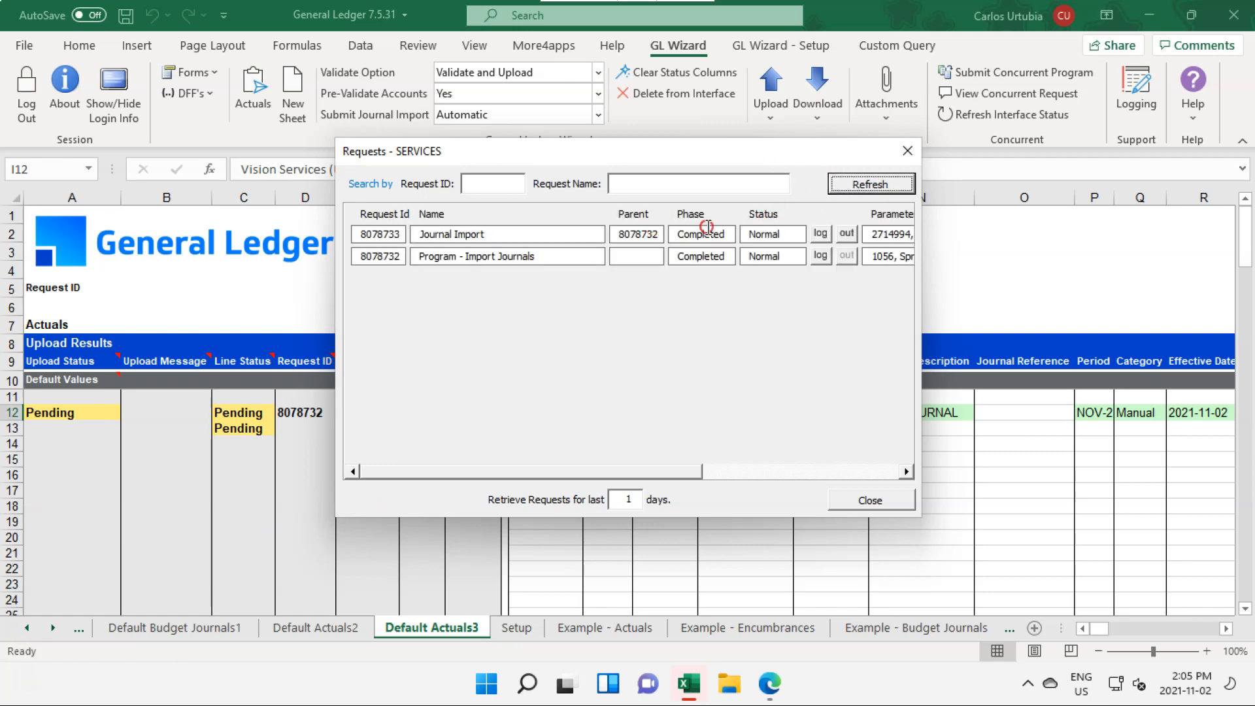
Review the output report and the log file of the Journal Import request, and close the requests list.
click(843, 237)
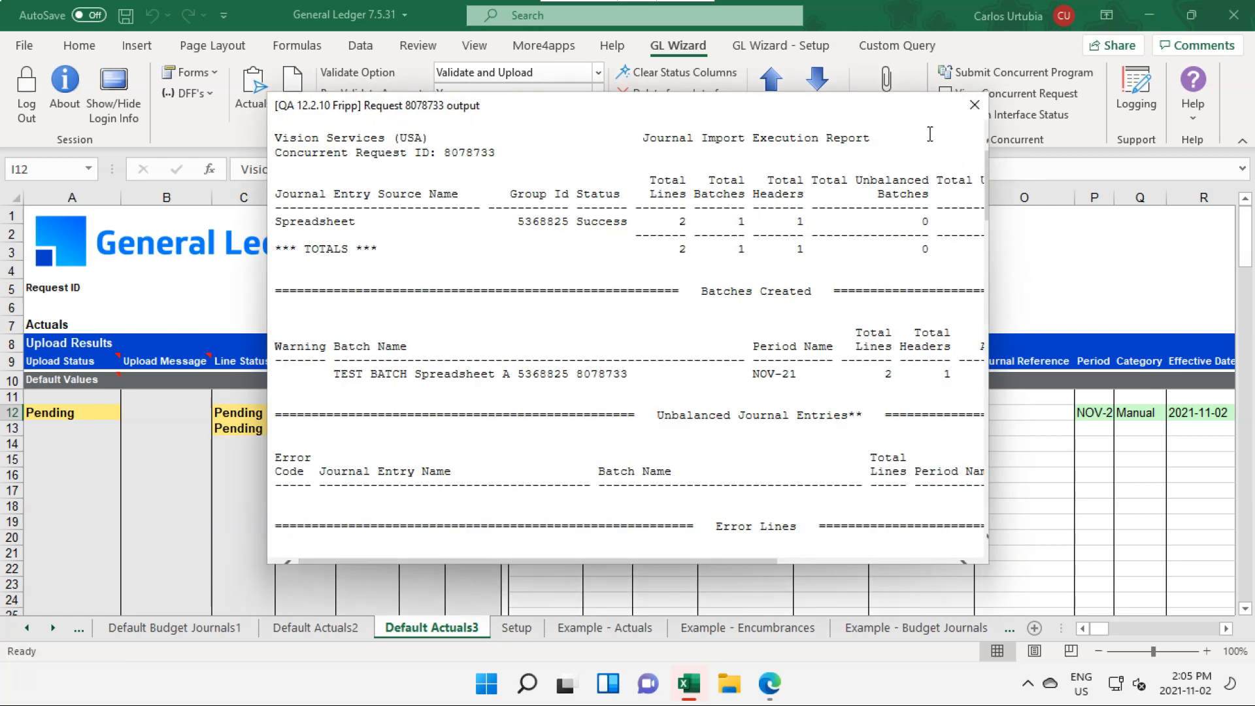
click(974, 105)
click(818, 234)
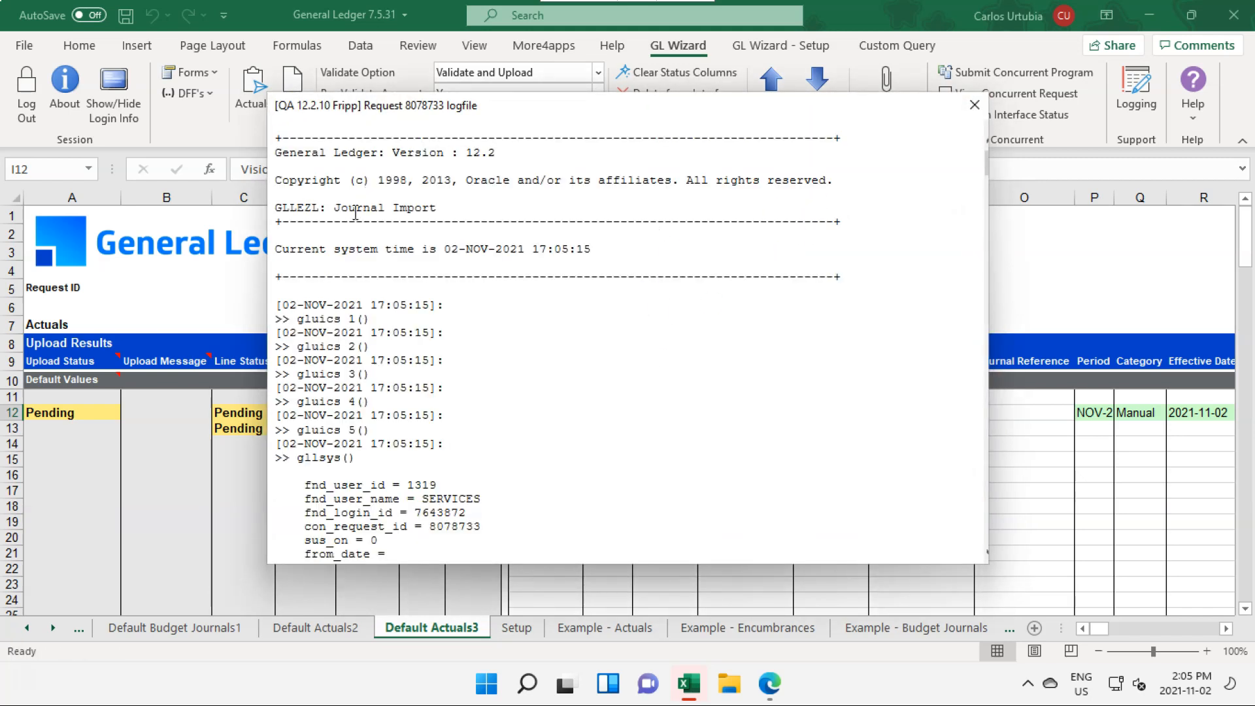
click(974, 104)
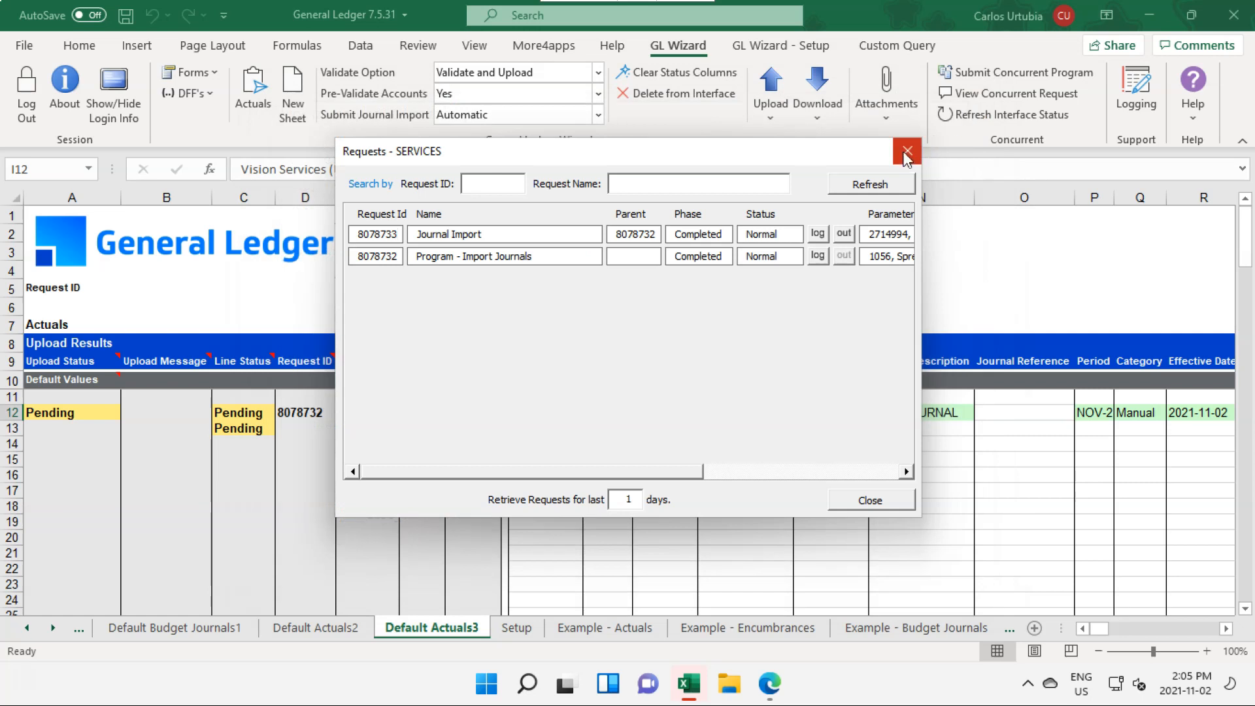
click(906, 155)
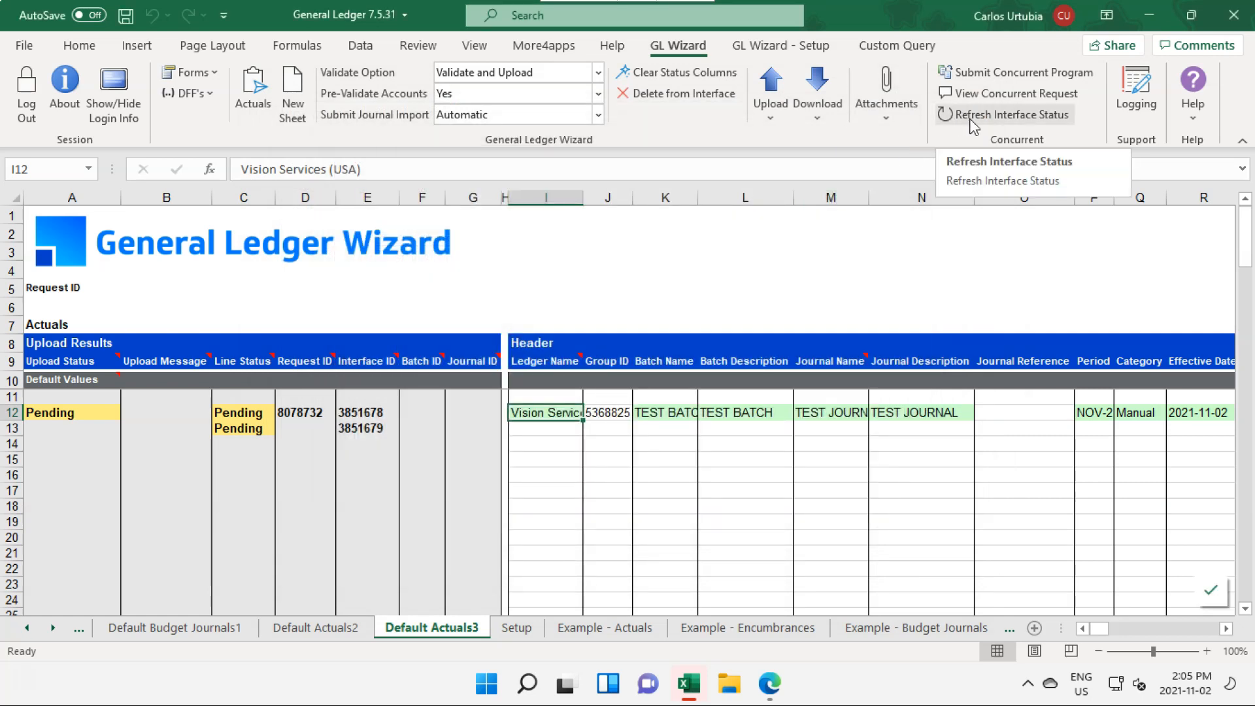
Refresh the interface status, overriding batch and journal names with the Oracle values, and upload the selected header attachments.
click(972, 121)
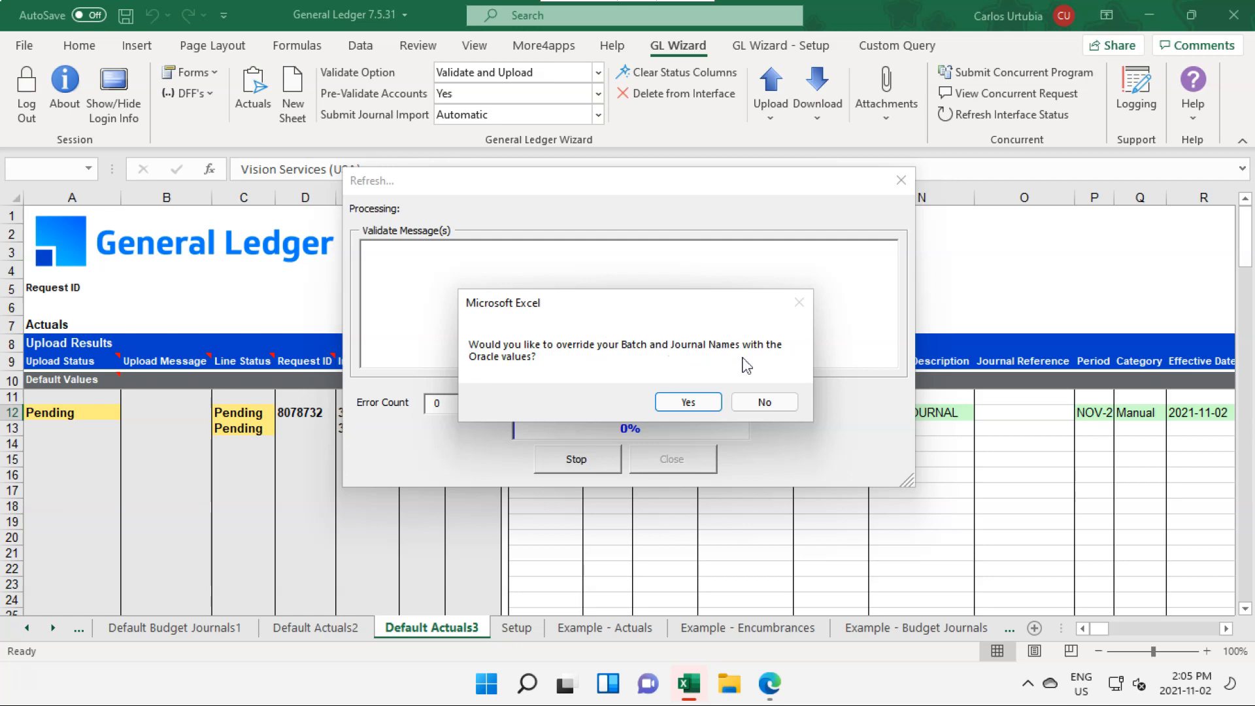
click(711, 405)
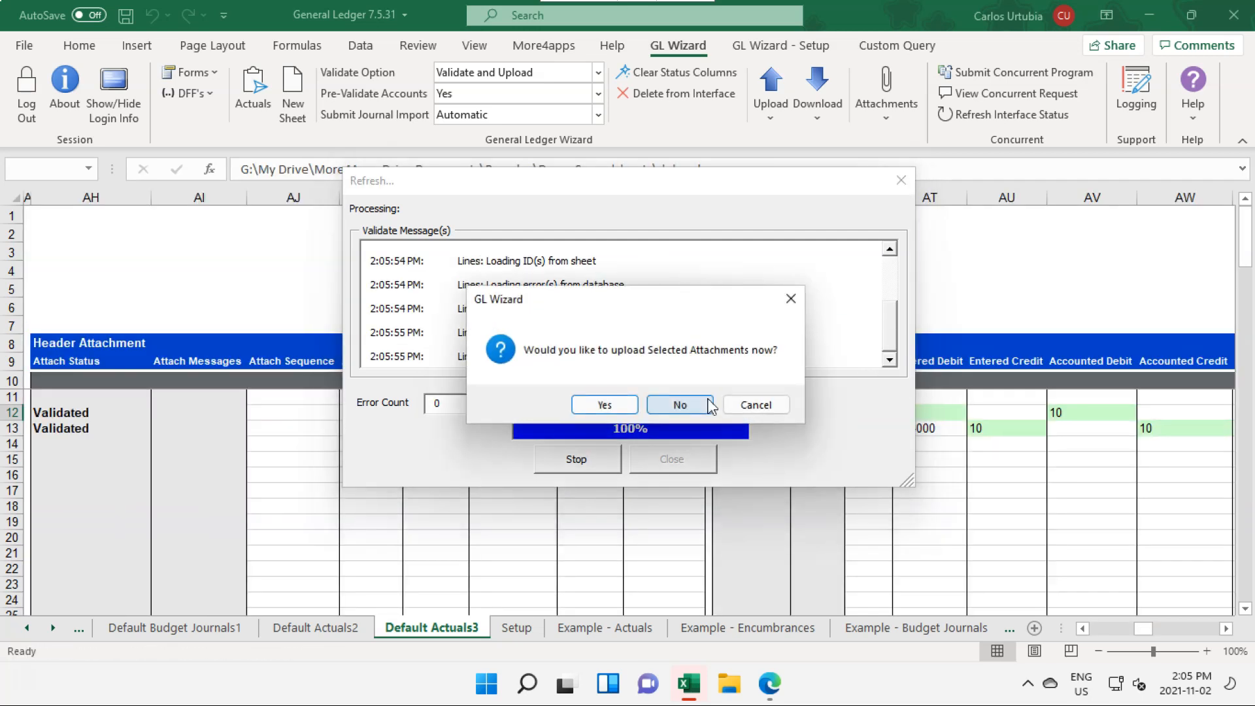
click(607, 406)
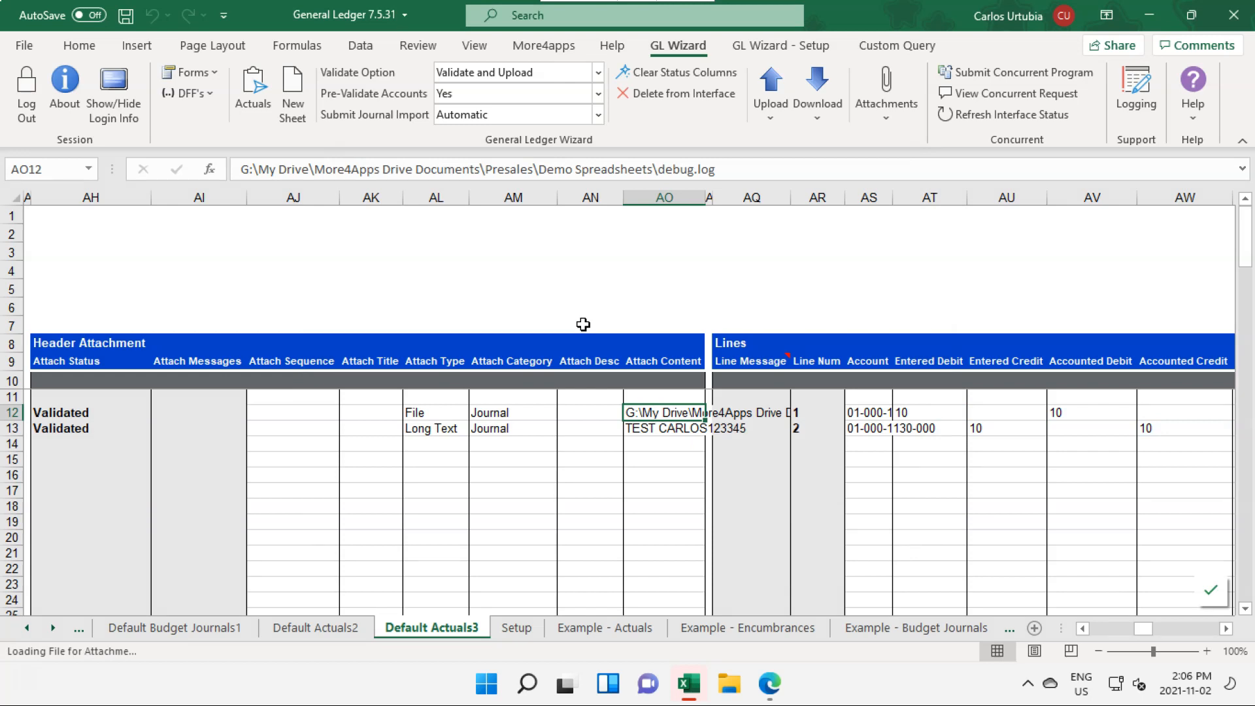
drag(1102, 633, 1101, 633)
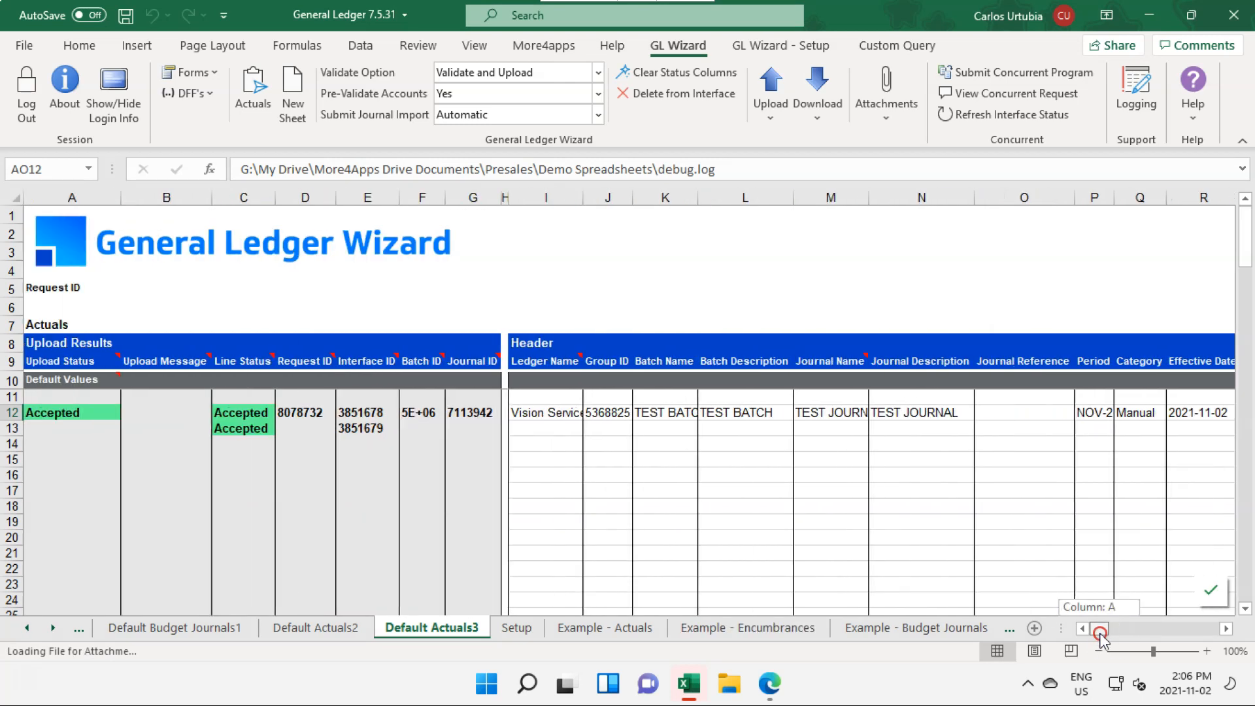